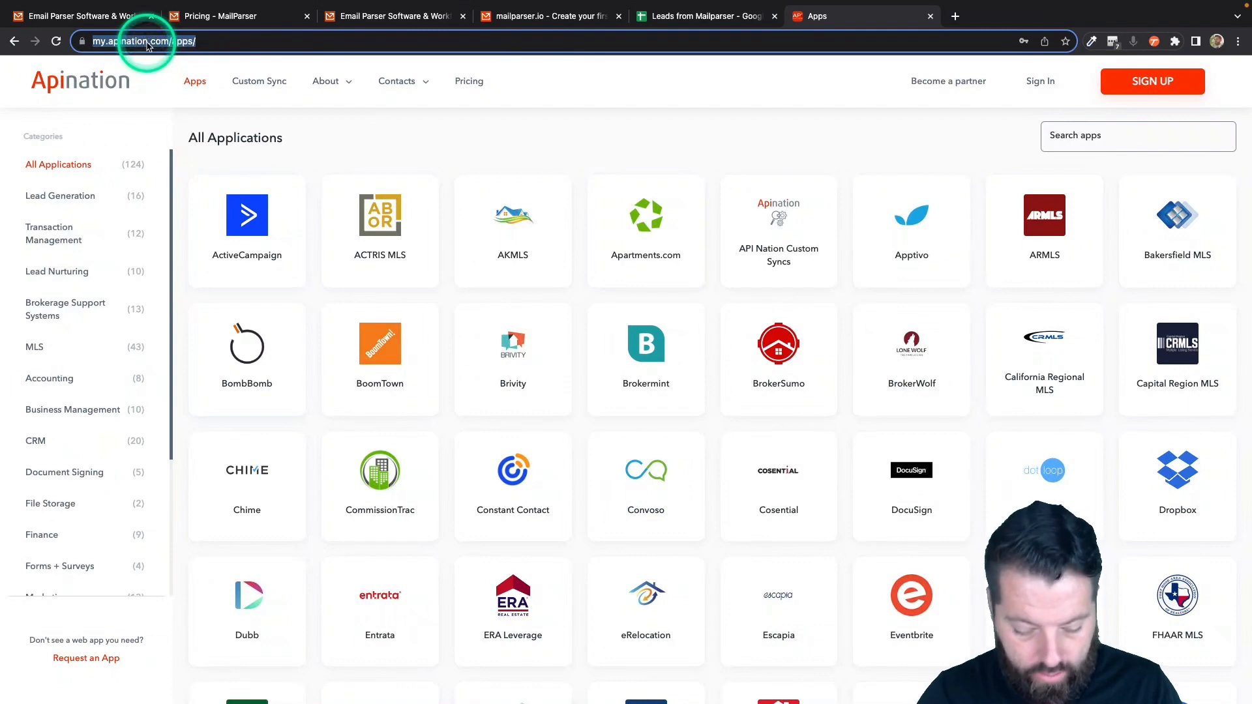
- Create a blank Google Sheets spreadsheet through the spreadsheets.new address
{"action": "type", "text": "spre"}
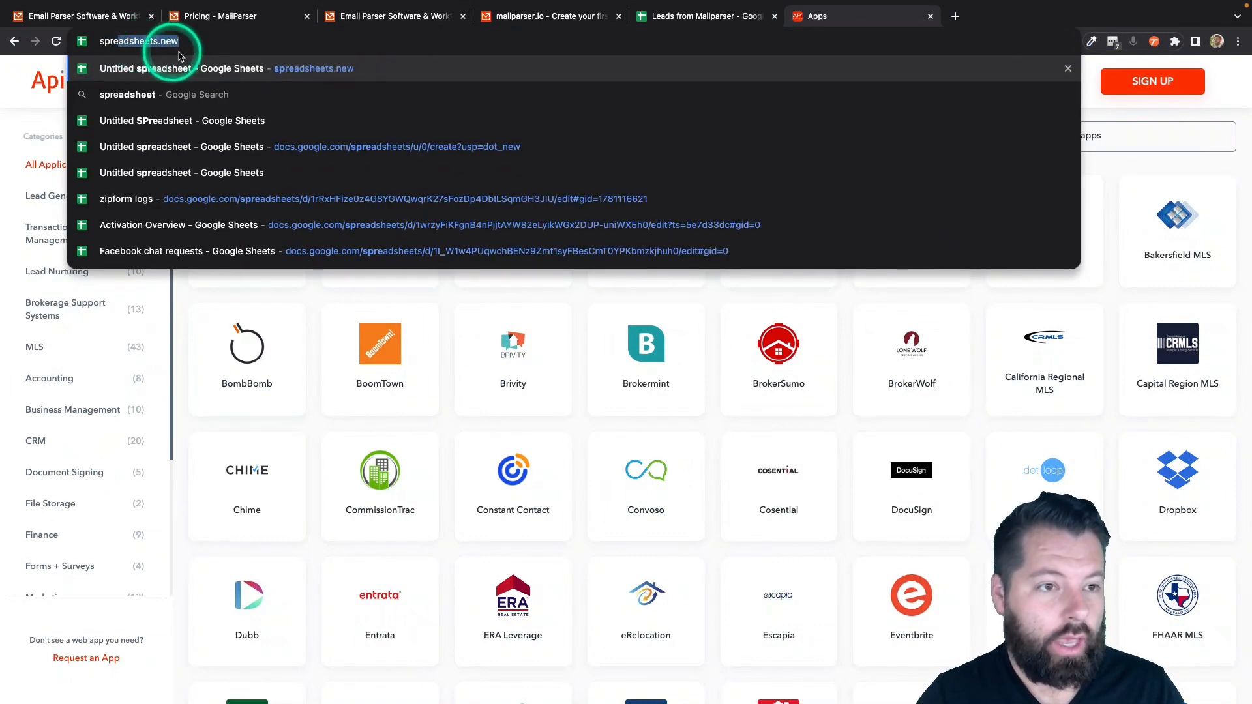
{"action": "type", "text": "adsh"}
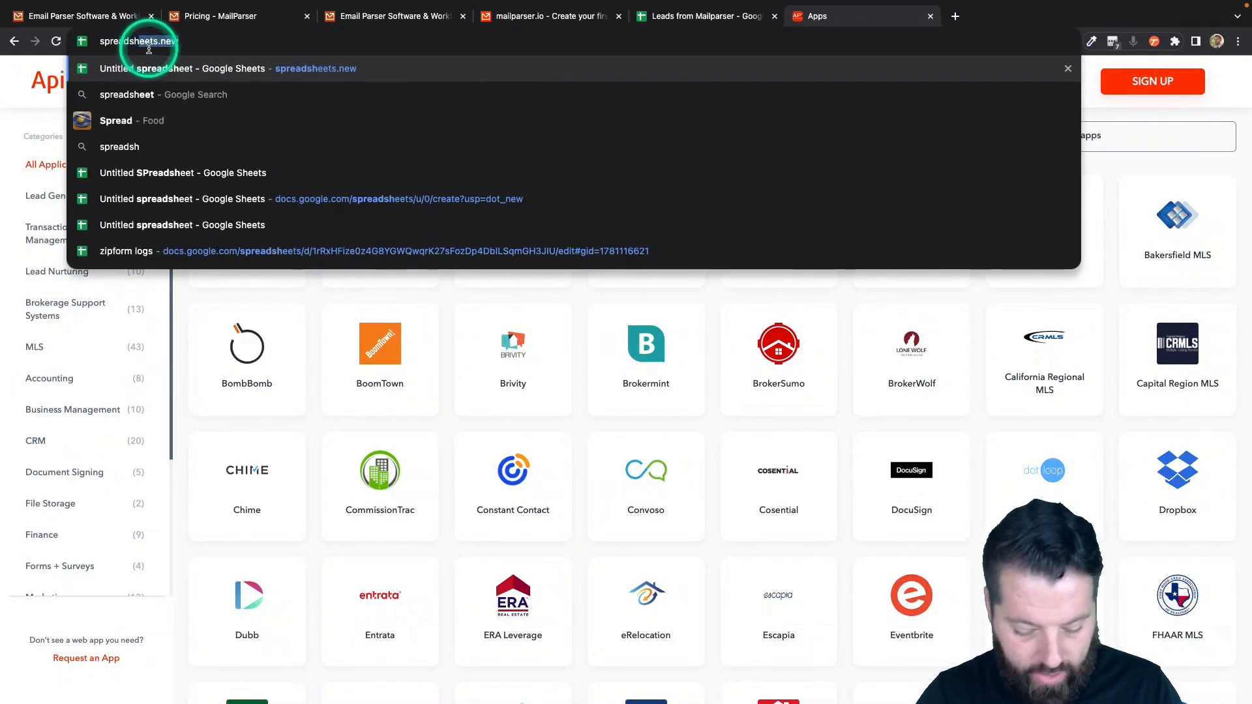
{"action": "type", "text": "eets.new"}
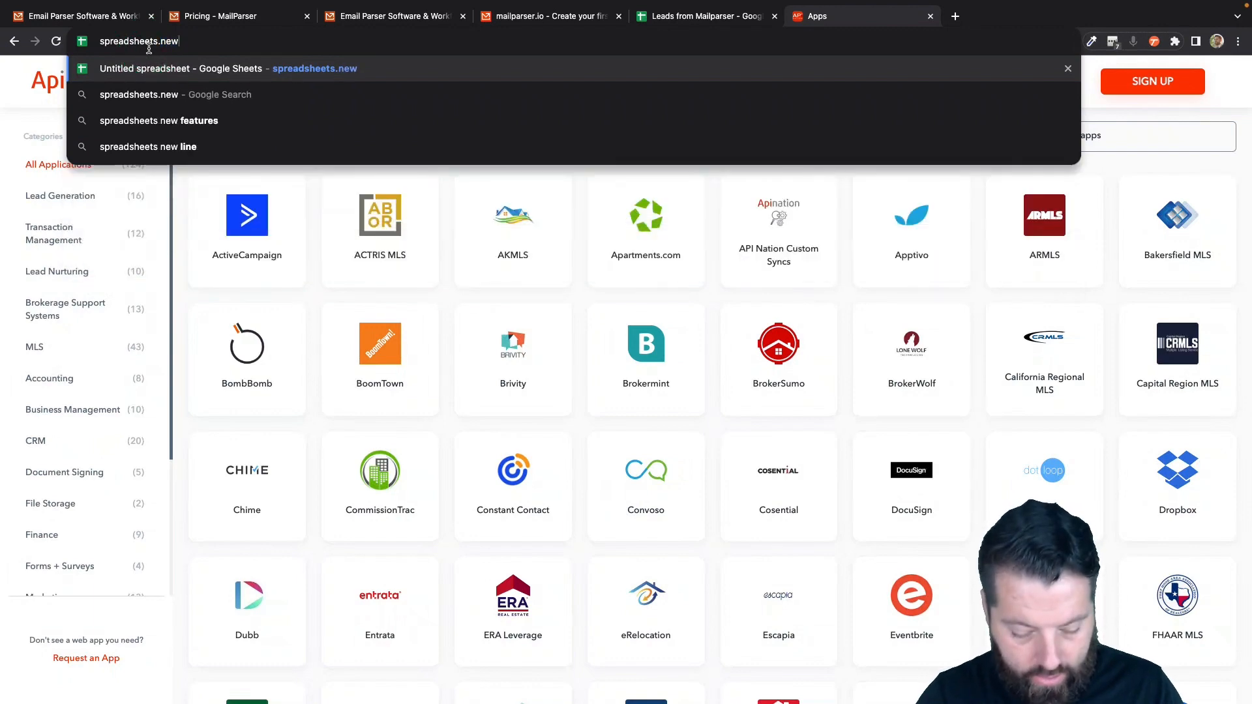
{"action": "left_click", "coordinate": [359, 68]}
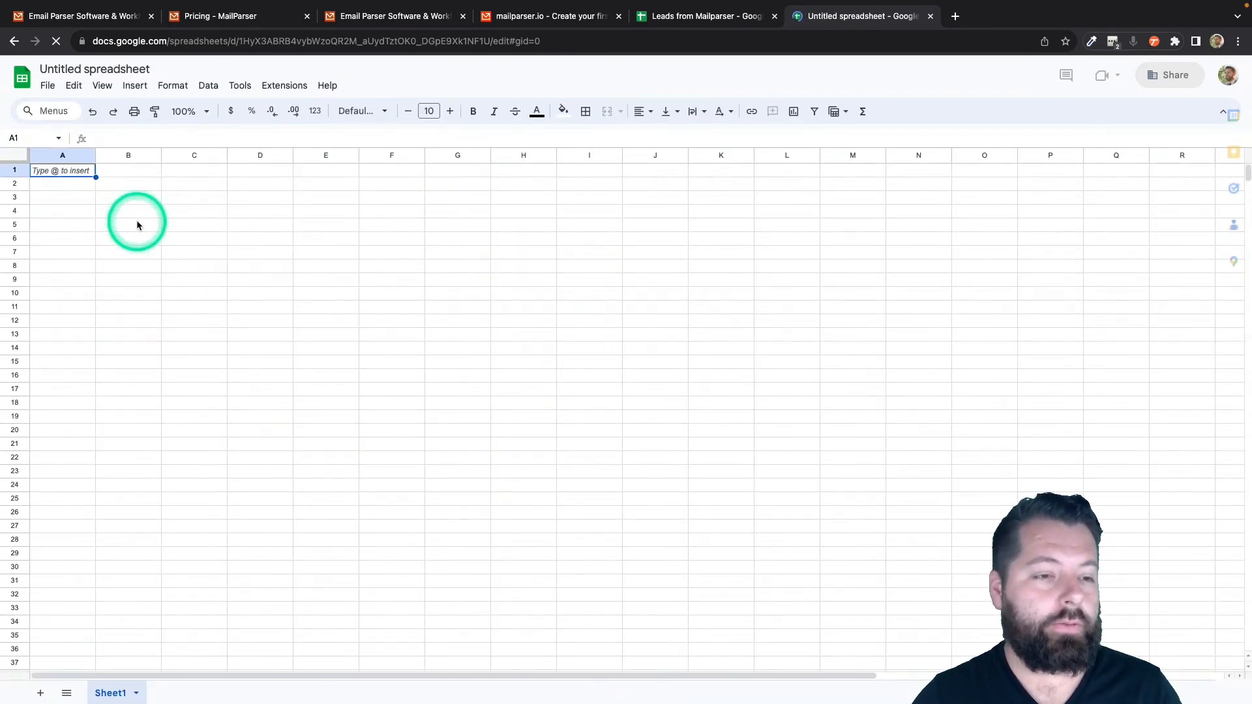
- Rename the untitled spreadsheet as New Leads From Mailparser
{"action": "left_click", "coordinate": [79, 69]}
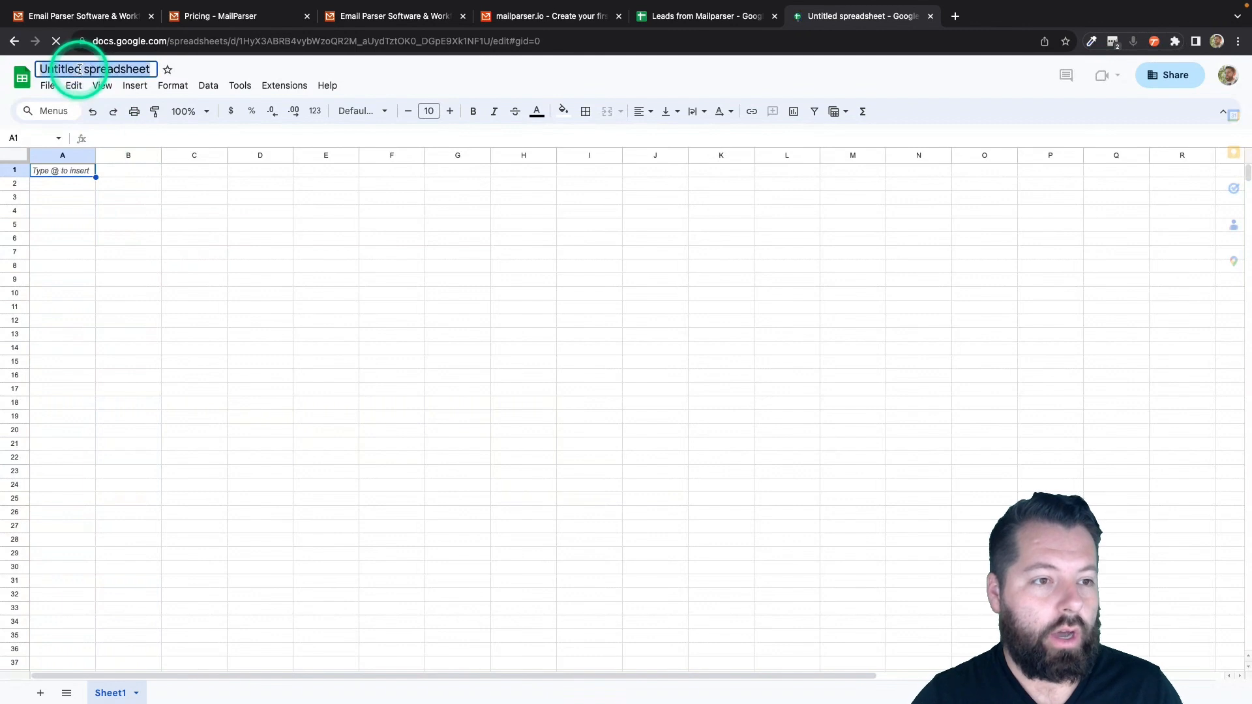
{"action": "type", "text": "New Leads"}
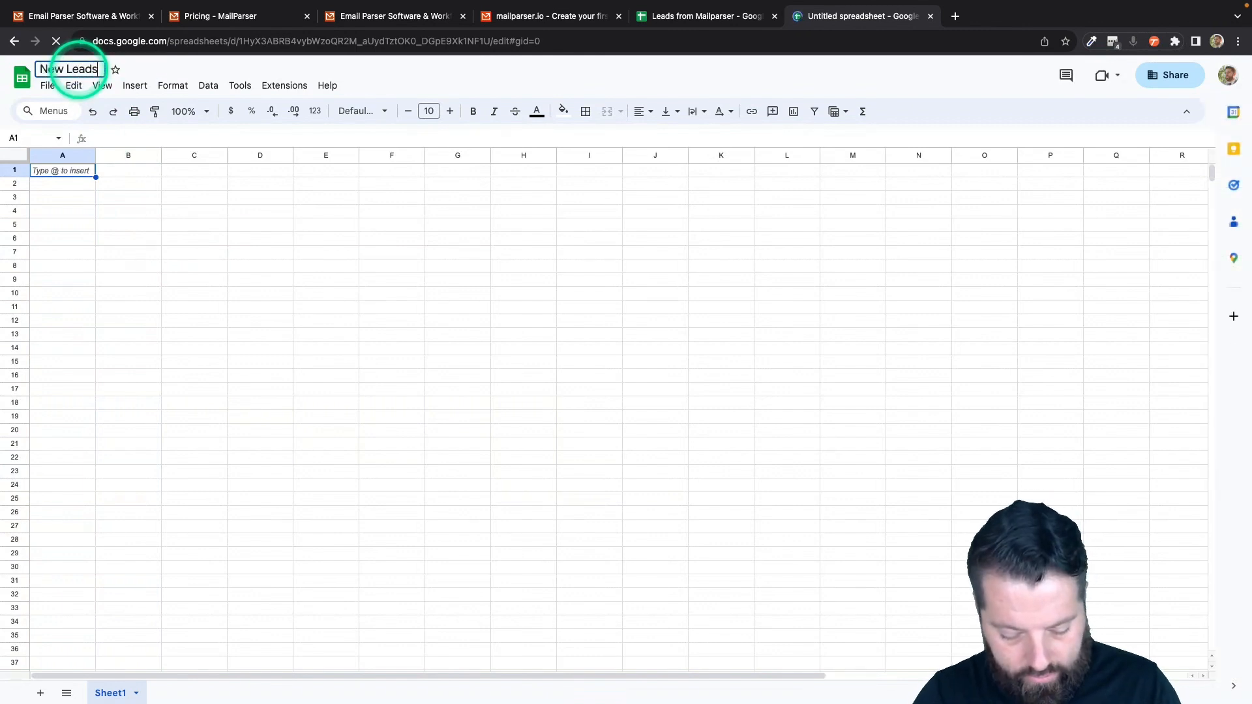
{"action": "type", "text": " From Mailp"}
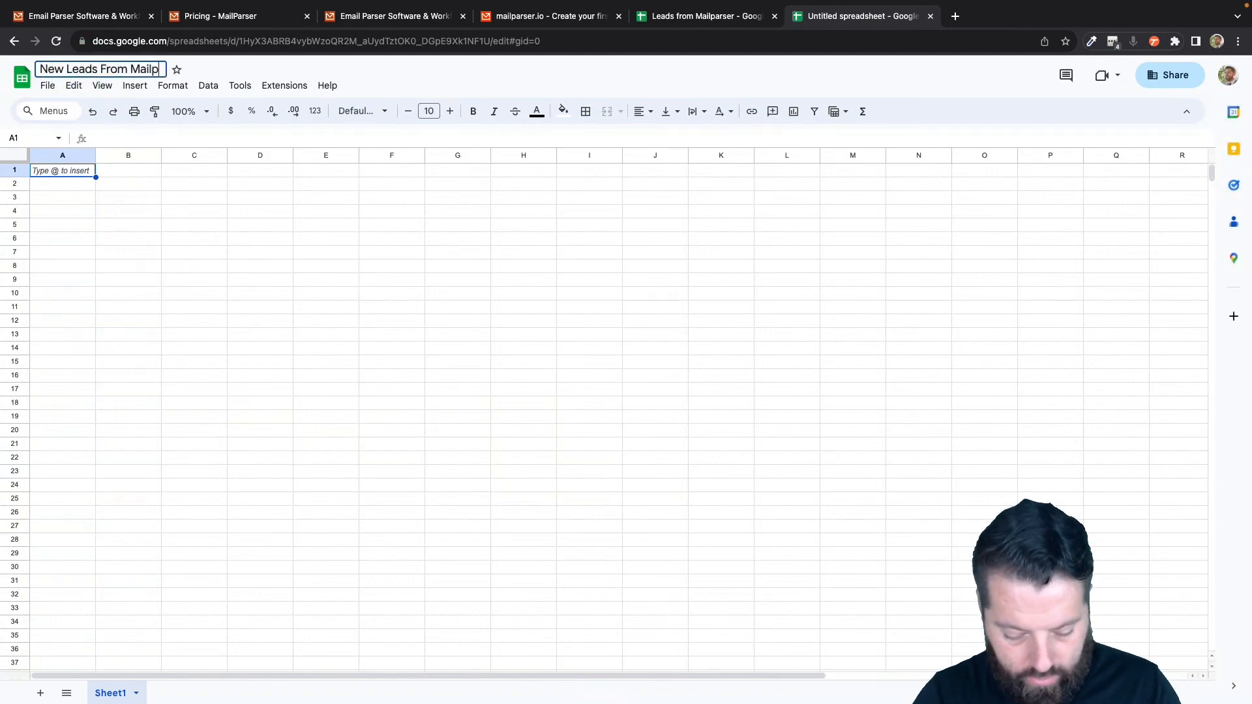
{"action": "type", "text": "arser"}
{"action": "left_click", "coordinate": [74, 197]}
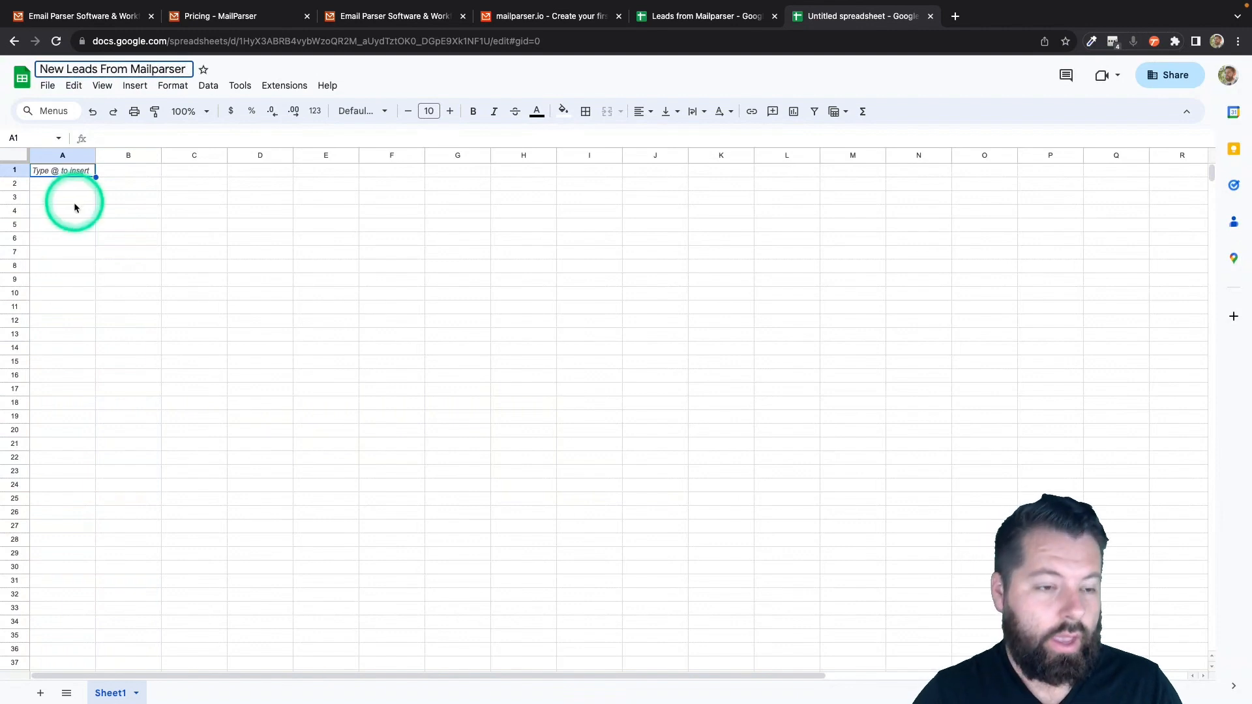
- Enter the column headers Fname, Lname, Email, Phone and Message in cells A1 to E1
{"action": "left_click", "coordinate": [76, 174]}
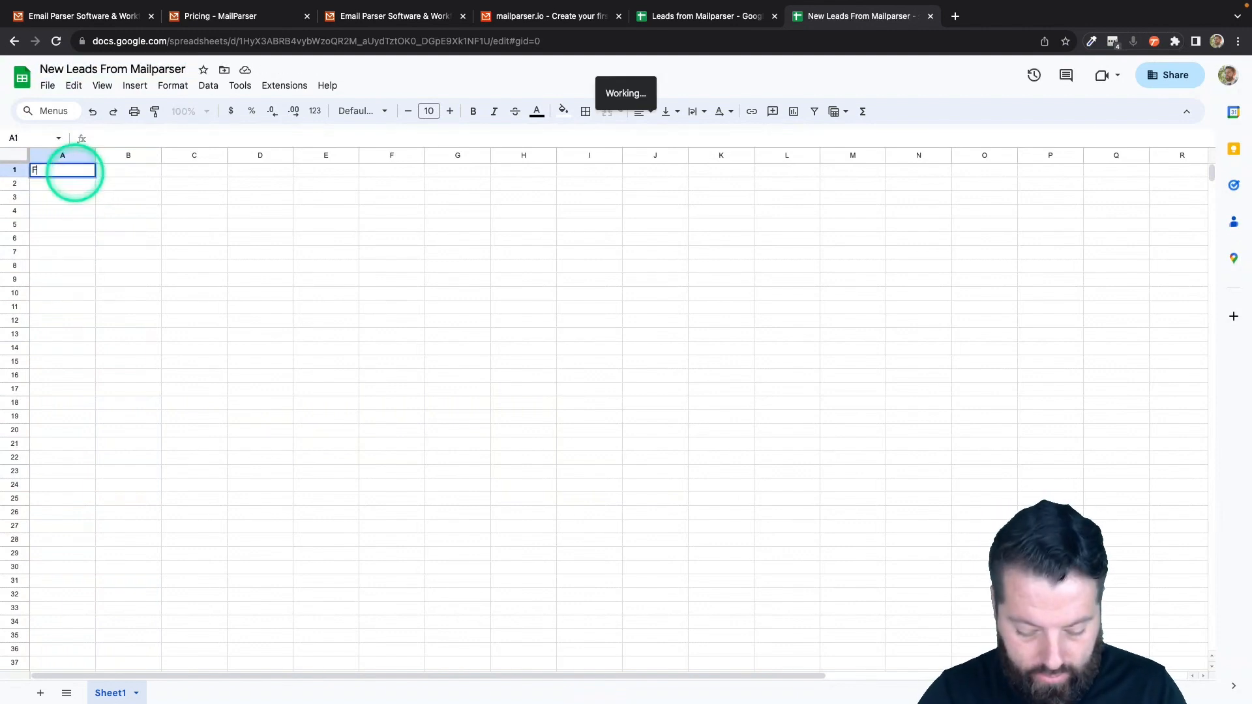
{"action": "type", "text": "Fname"}
{"action": "key", "text": "Tab"}
{"action": "type", "text": "Lname"}
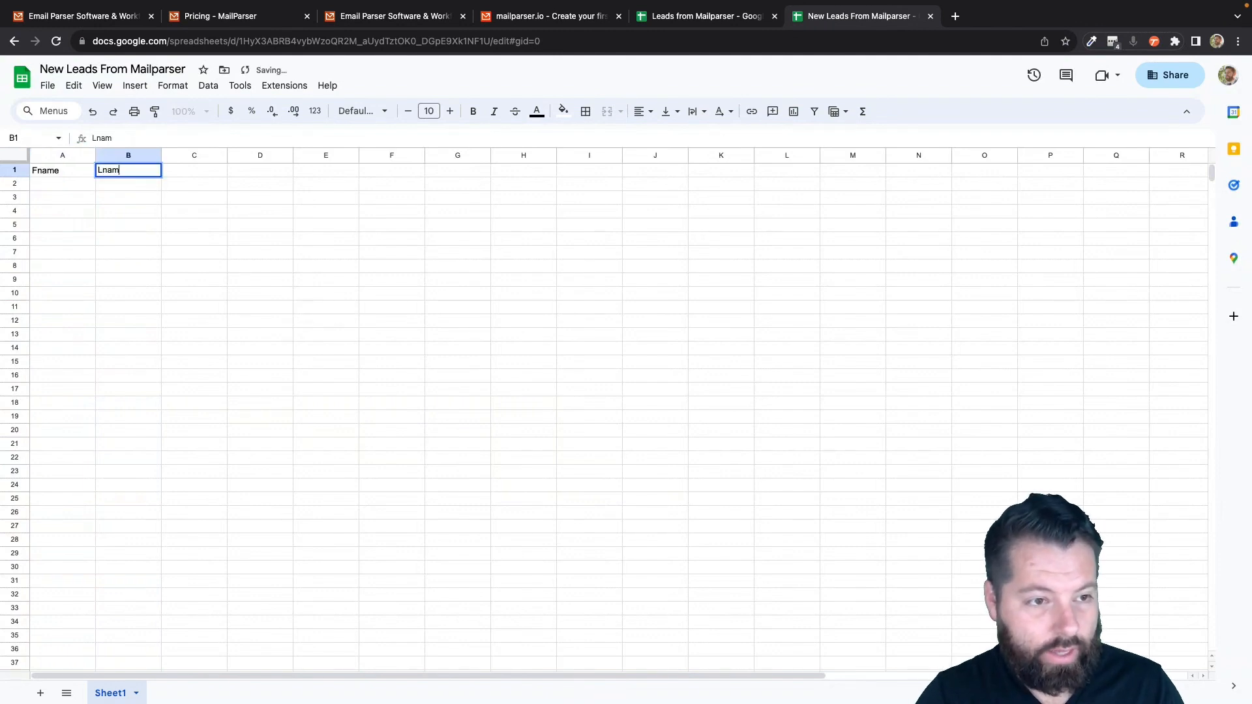
{"action": "key", "text": "Tab"}
{"action": "type", "text": "Email"}
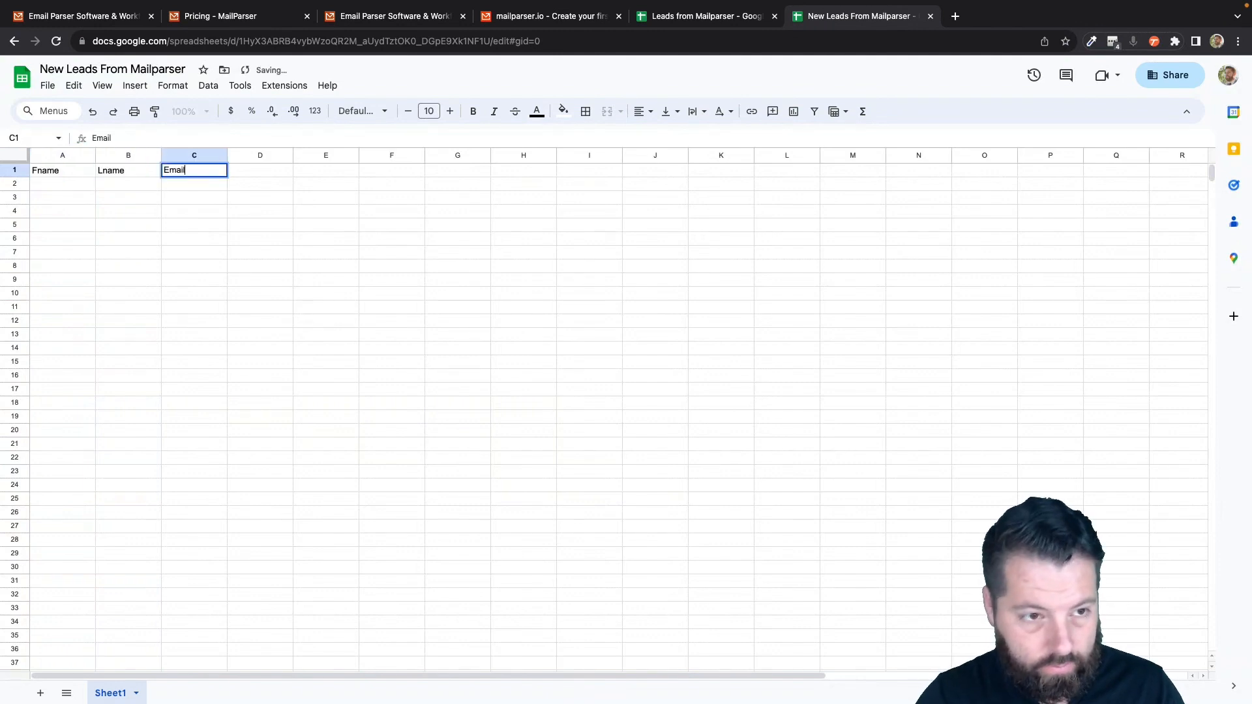
{"action": "key", "text": "Tab"}
{"action": "type", "text": "Phone"}
{"action": "key", "text": "Tab"}
{"action": "type", "text": "Me"}
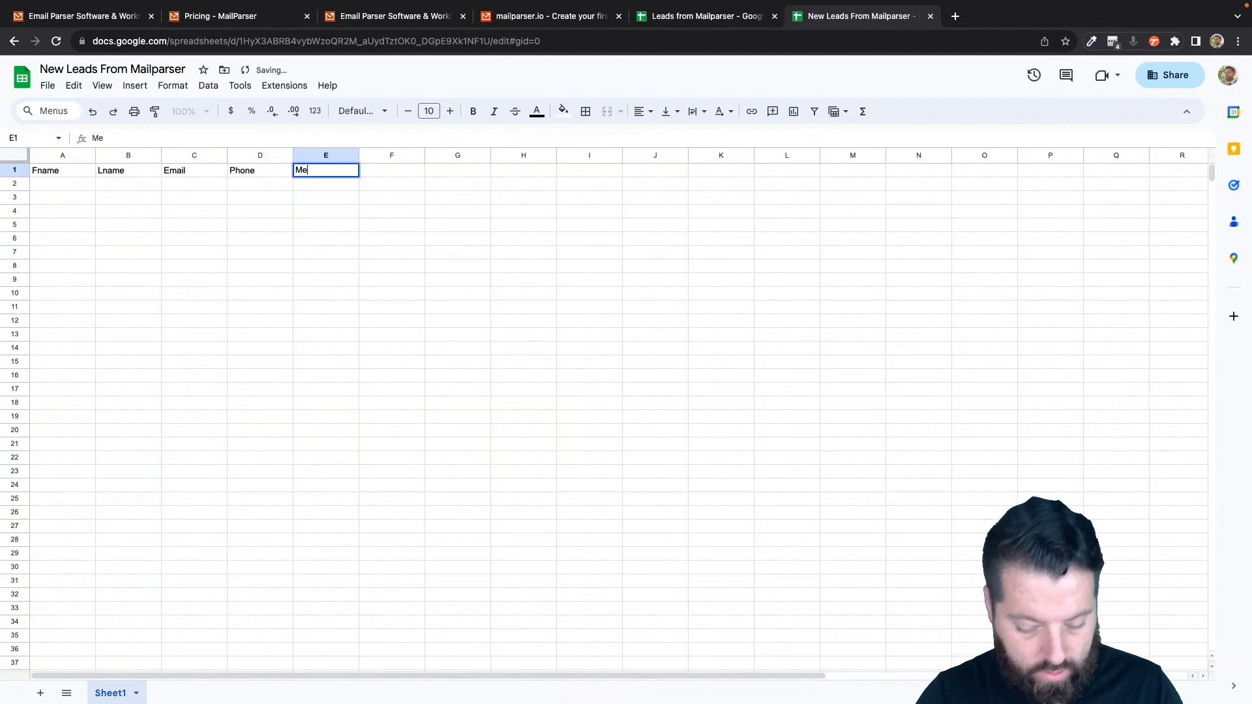
{"action": "type", "text": "ssage"}
{"action": "key", "text": "Tab"}
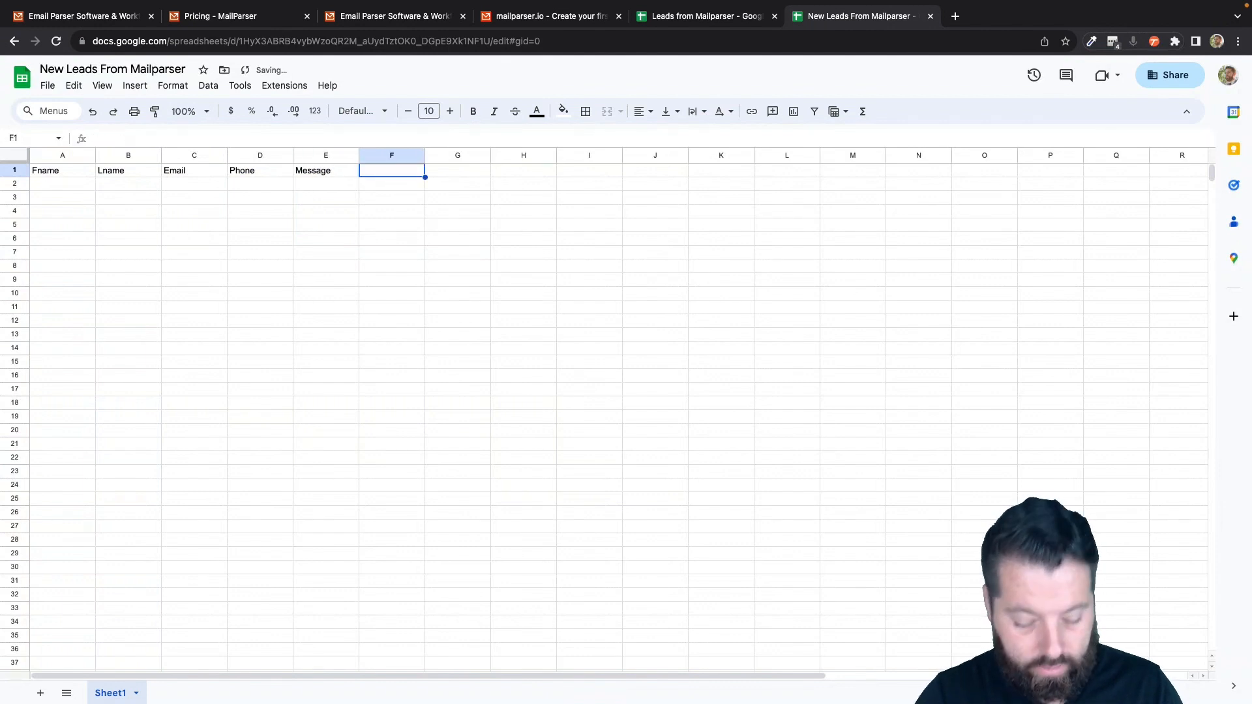
- Add the column headers Address, City, State and Zip in cells F1 to I1
{"action": "type", "text": "Sddress"}
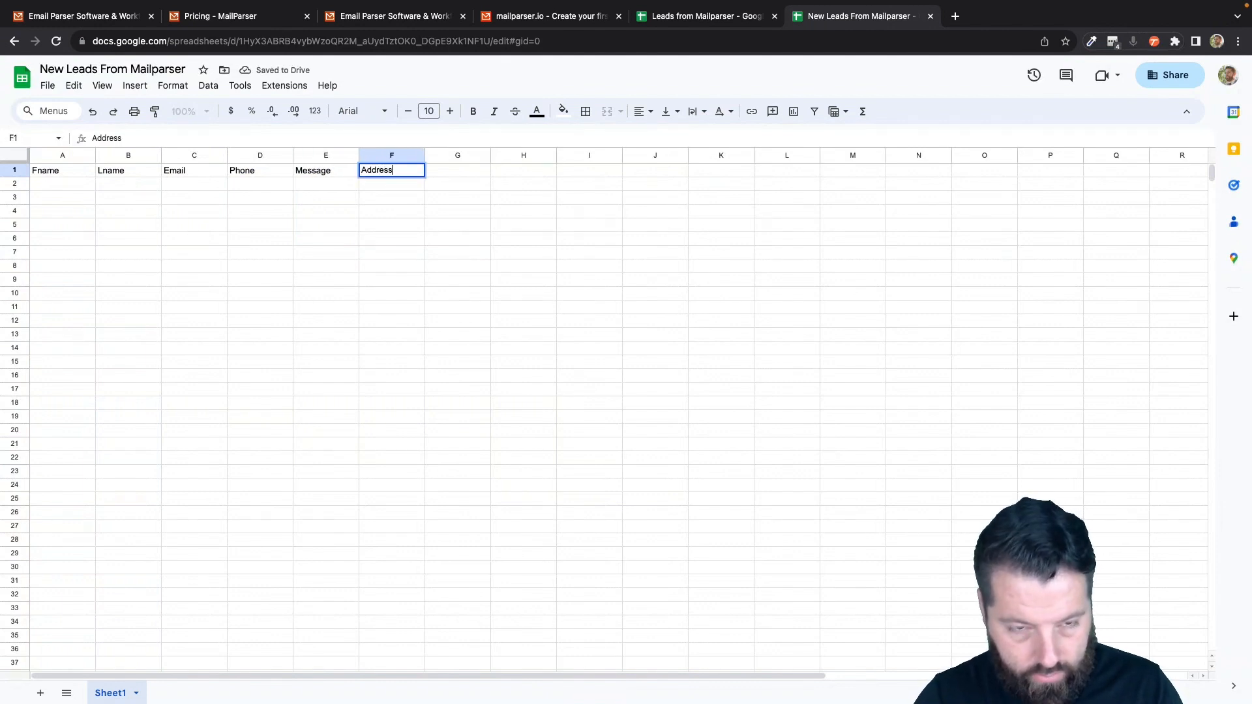
{"action": "key", "text": "Tab"}
{"action": "type", "text": "City"}
{"action": "key", "text": "Tab"}
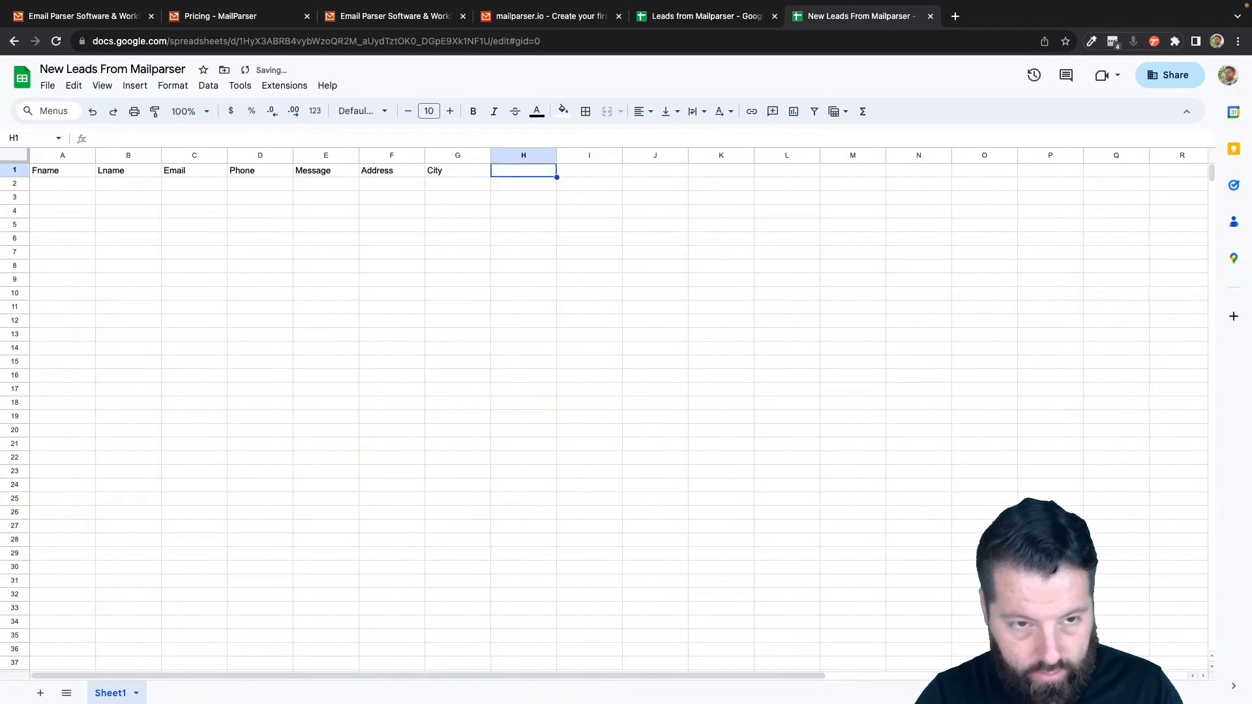
{"action": "type", "text": "State Z"}
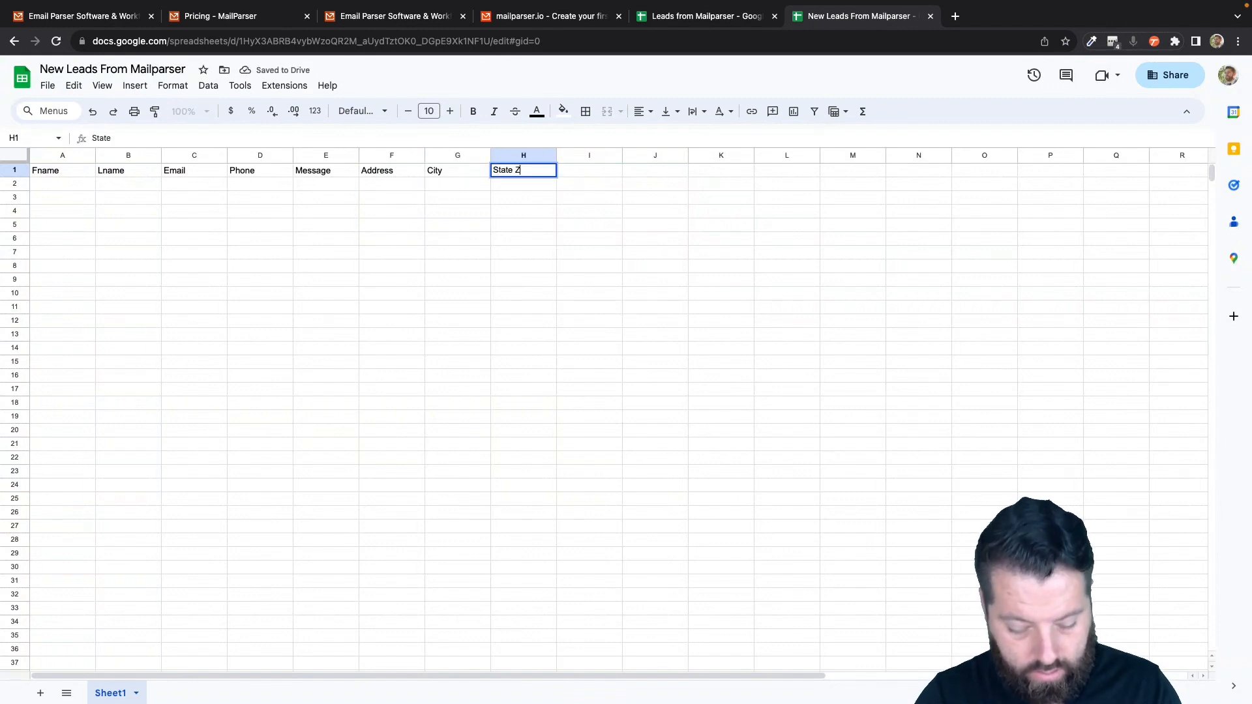
{"action": "key", "text": "Tab"}
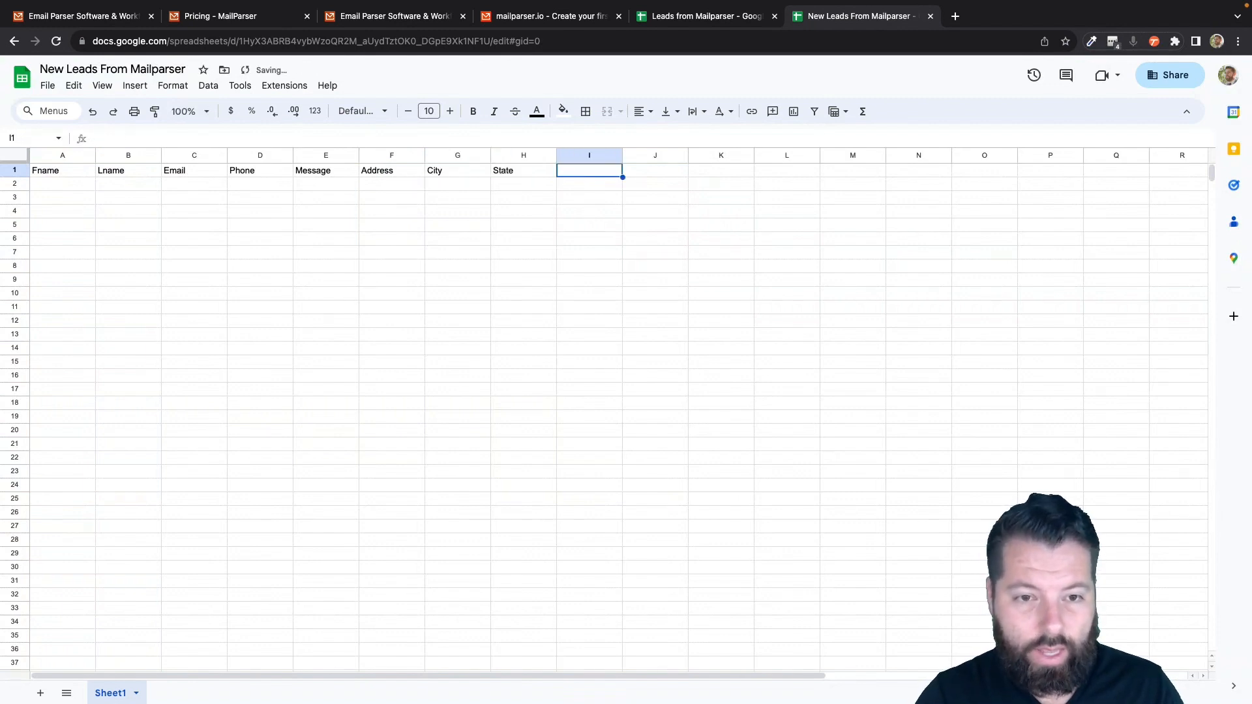
{"action": "type", "text": "Zip"}
{"action": "key", "text": "Return"}
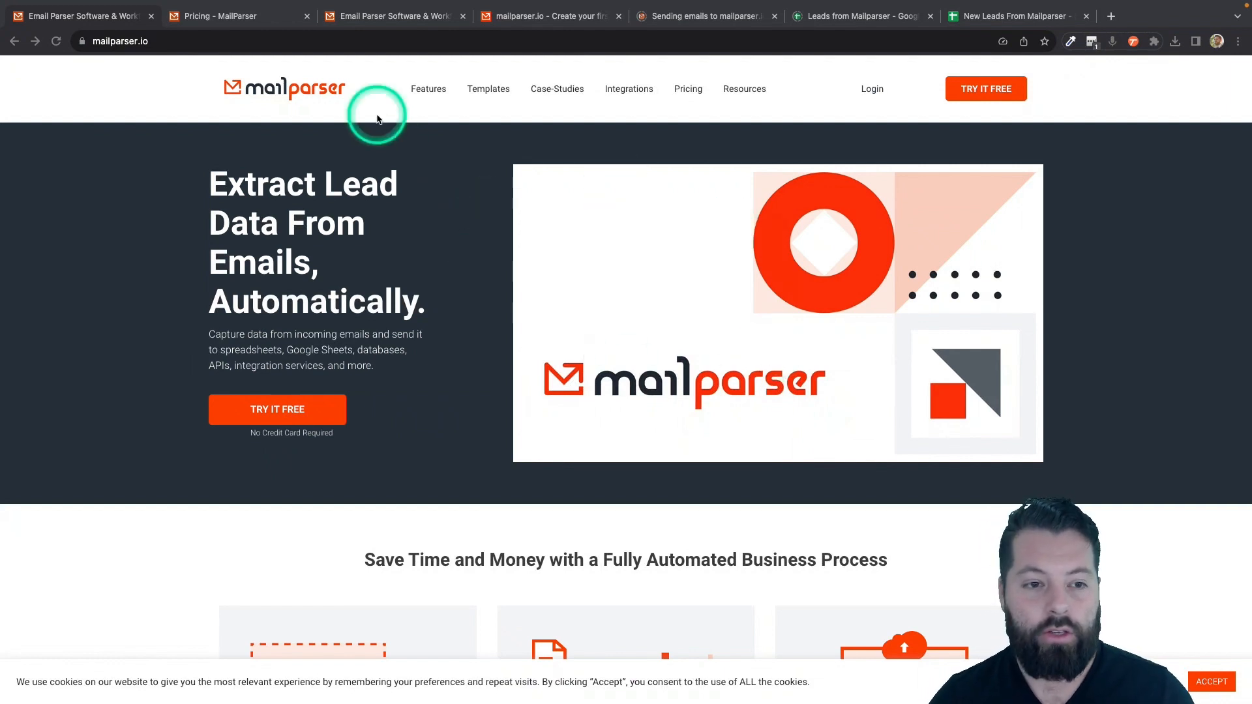
- View the Mailparser pricing page, switch to the Mailparser app, and create a new inbox named Leads with no category
{"action": "left_click", "coordinate": [246, 14]}
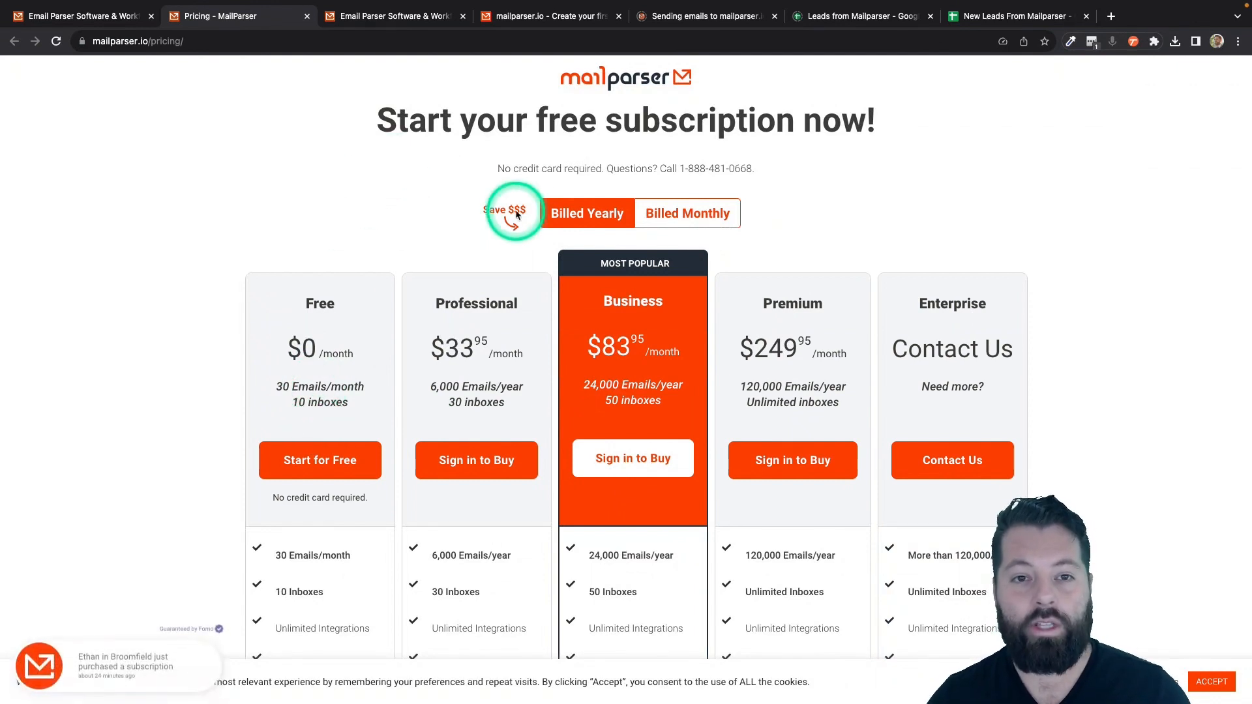
{"action": "left_click", "coordinate": [531, 14]}
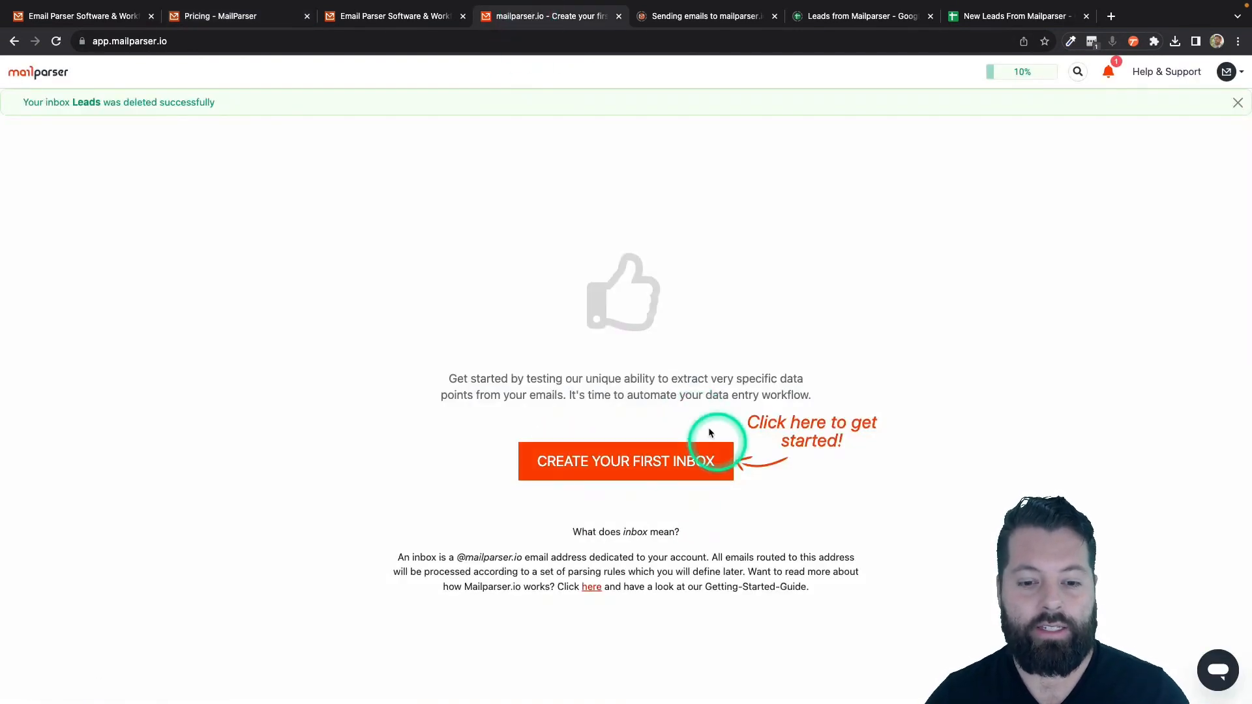
{"action": "left_click", "coordinate": [623, 463]}
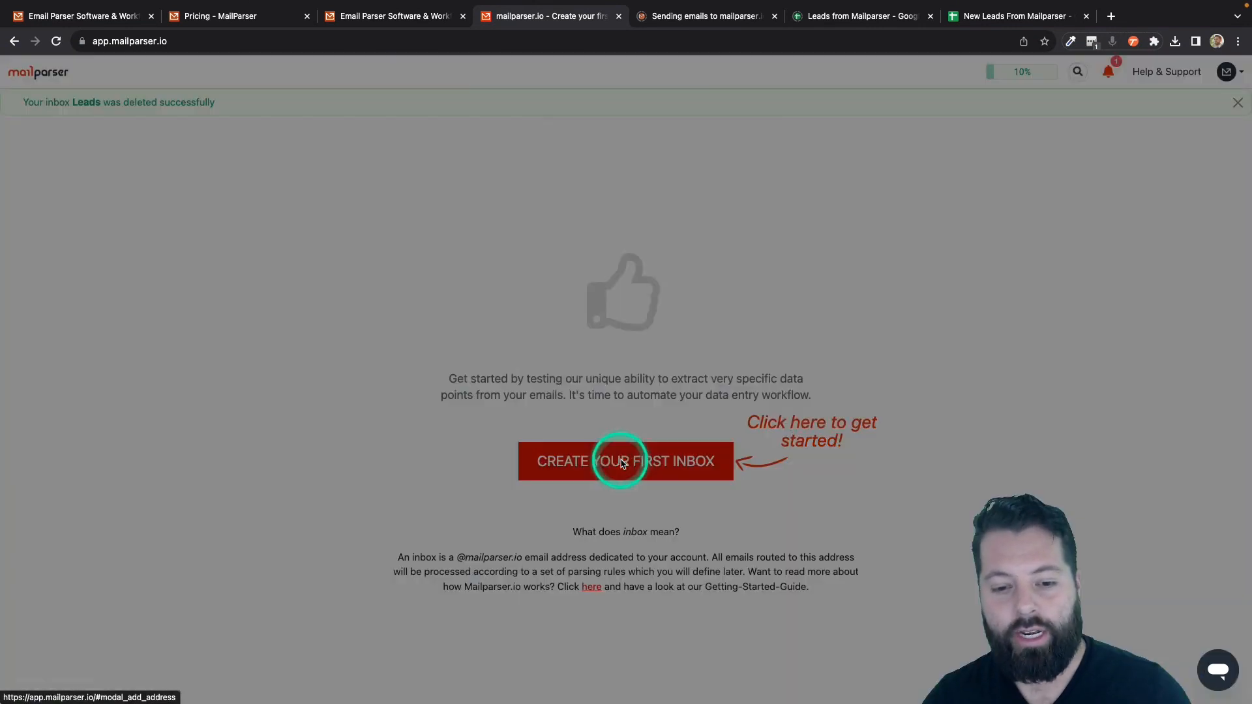
{"action": "left_click", "coordinate": [563, 160]}
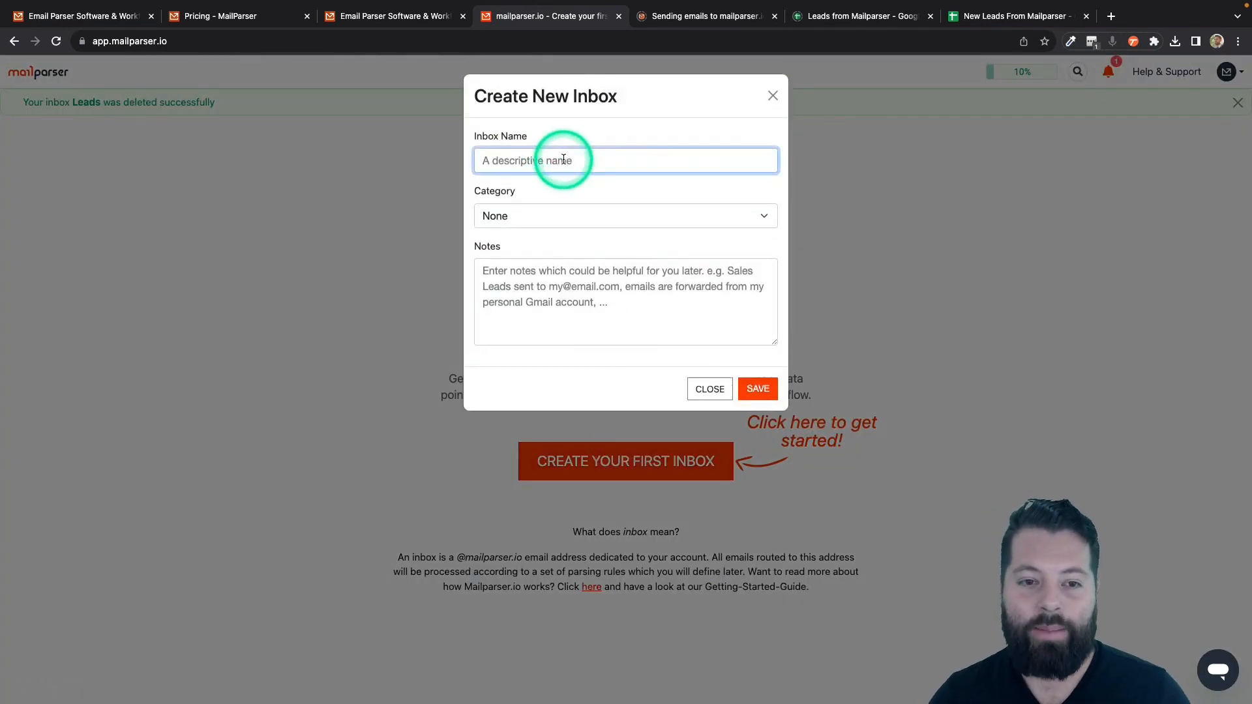
{"action": "type", "text": "LEad"}
{"action": "key", "text": "BackSpace"}
{"action": "key", "text": "BackSpace"}
{"action": "key", "text": "BackSpace"}
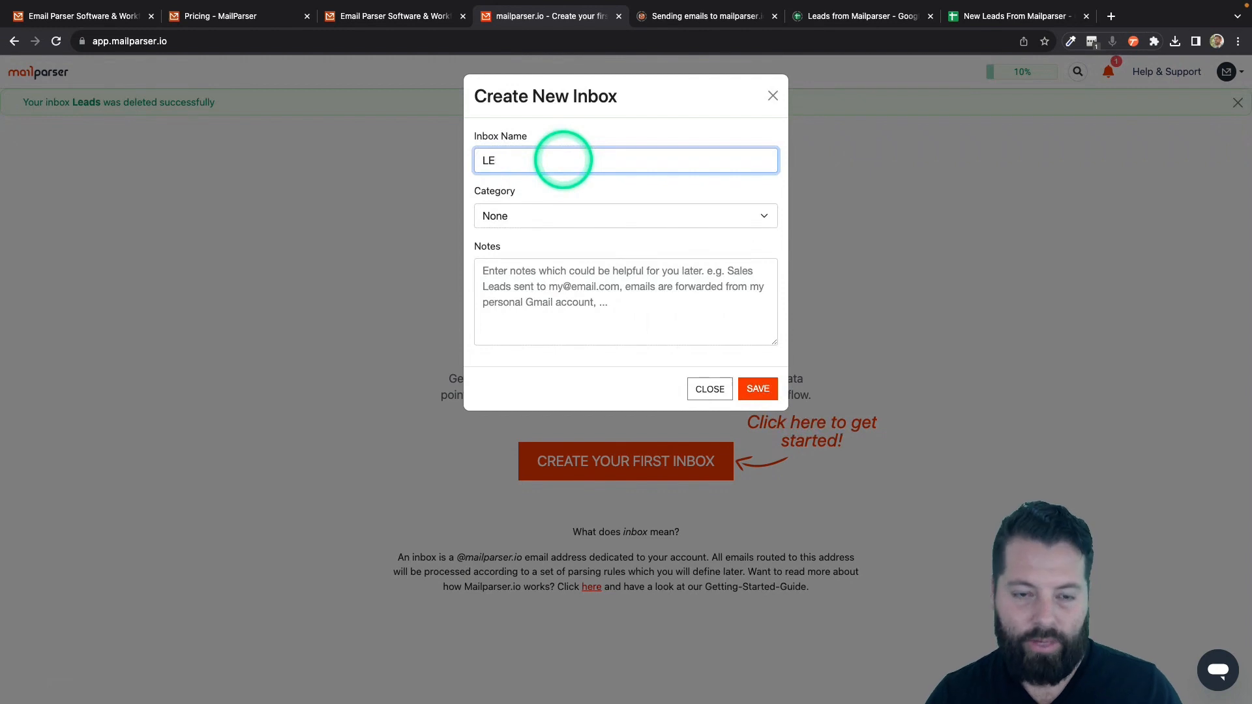
{"action": "type", "text": "eads"}
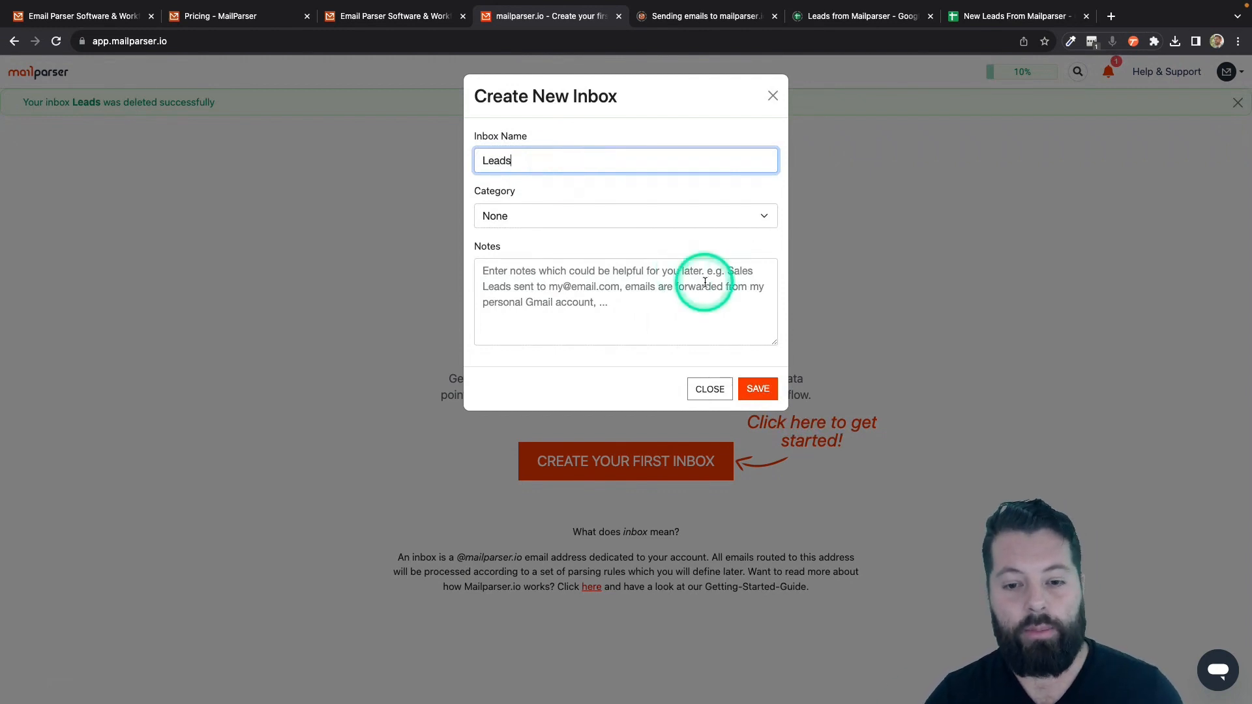
{"action": "left_click", "coordinate": [758, 393]}
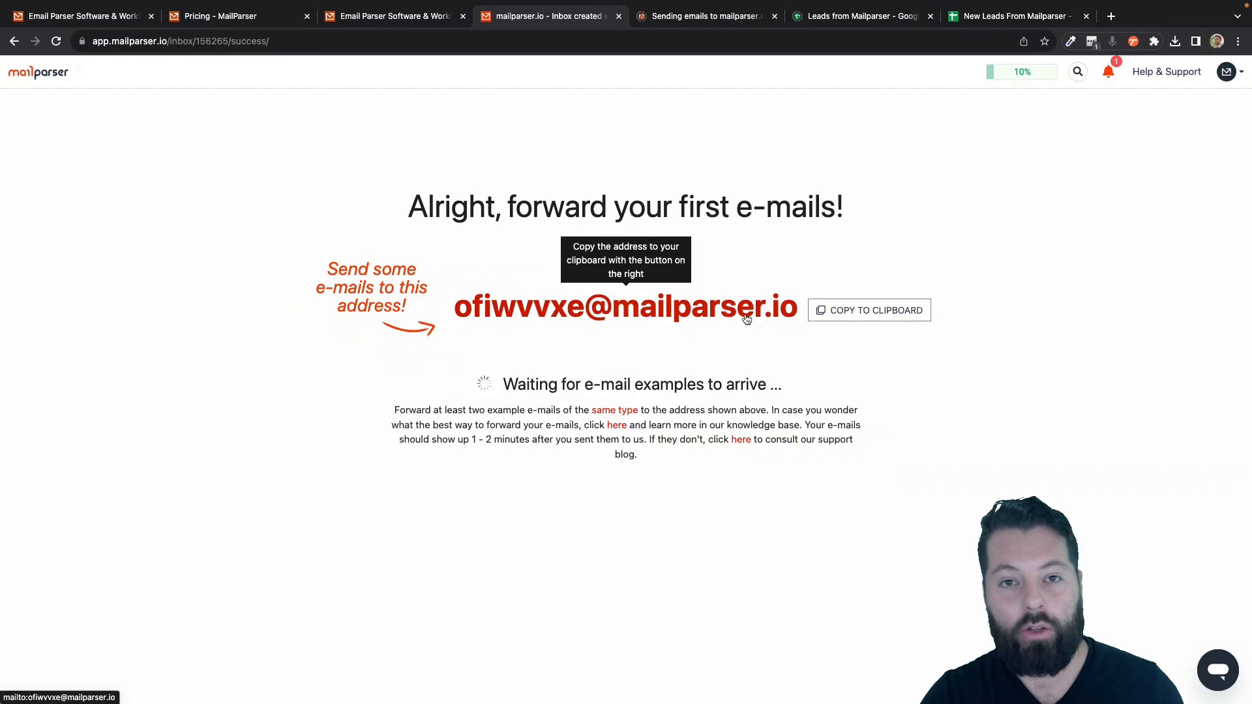
- Copy the new inbox's forwarding e-mail address to the clipboard and dismiss the confirmation
{"action": "left_click", "coordinate": [649, 321]}
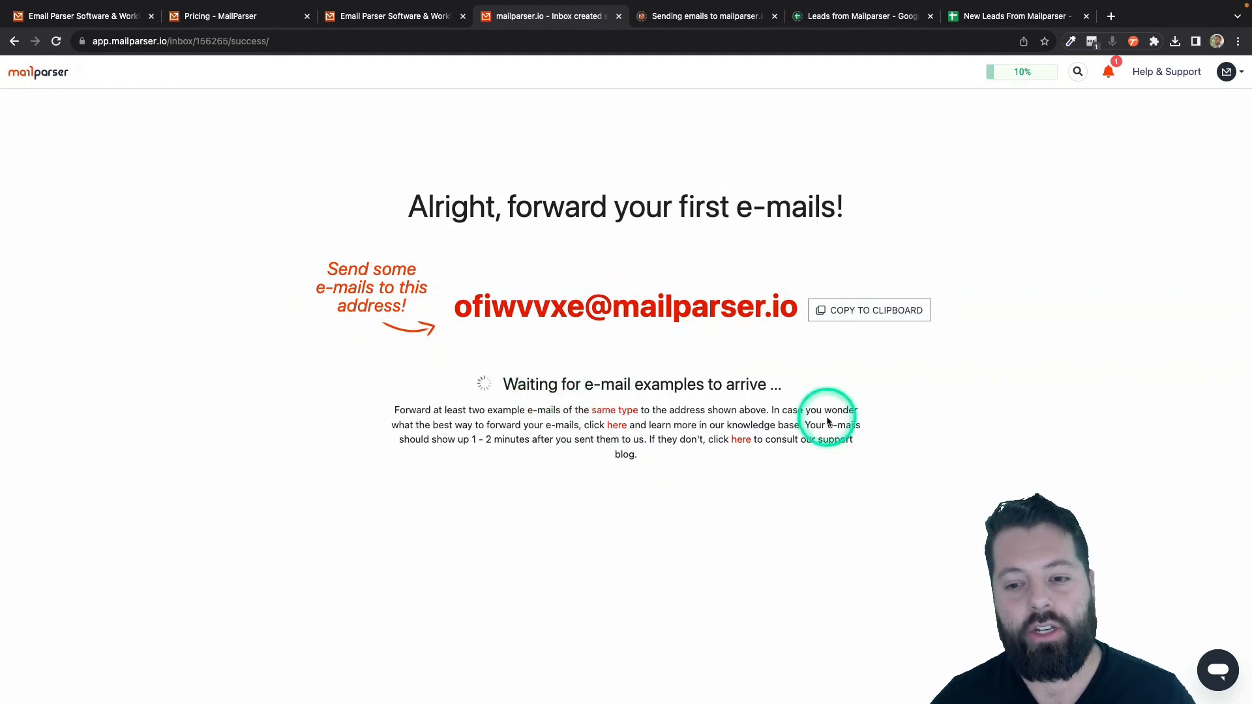
{"action": "left_click", "coordinate": [870, 317]}
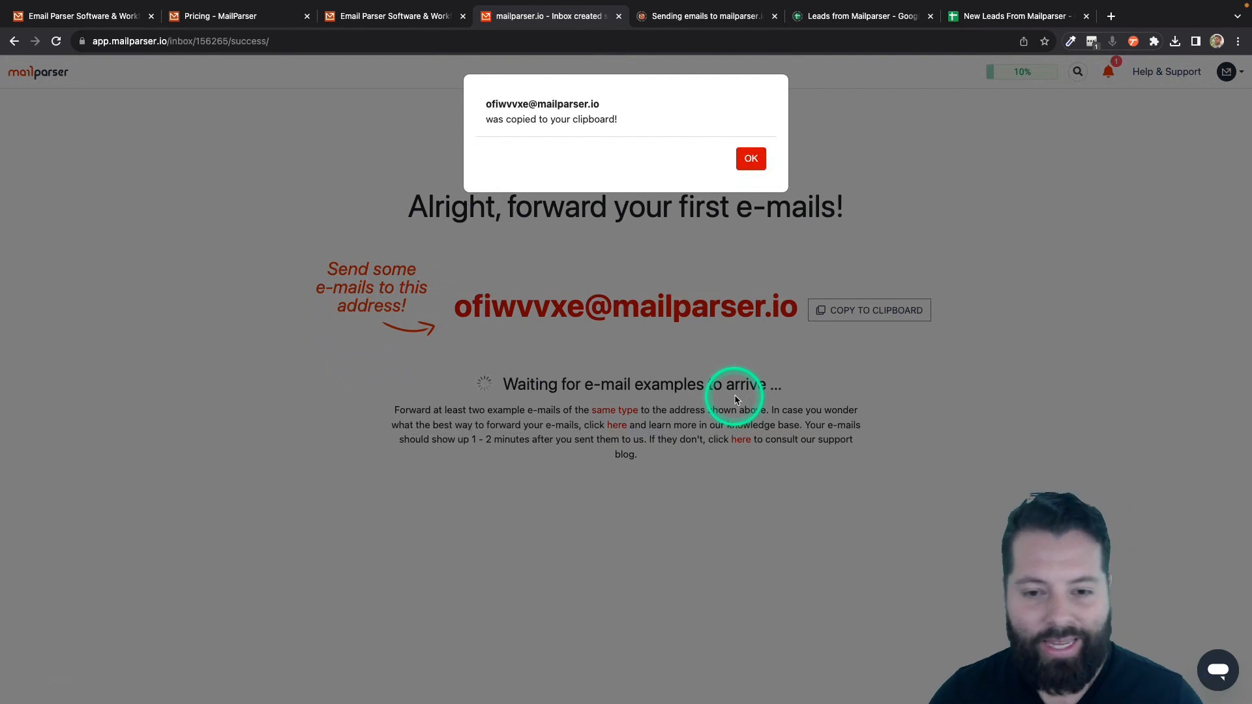
{"action": "left_click", "coordinate": [750, 159]}
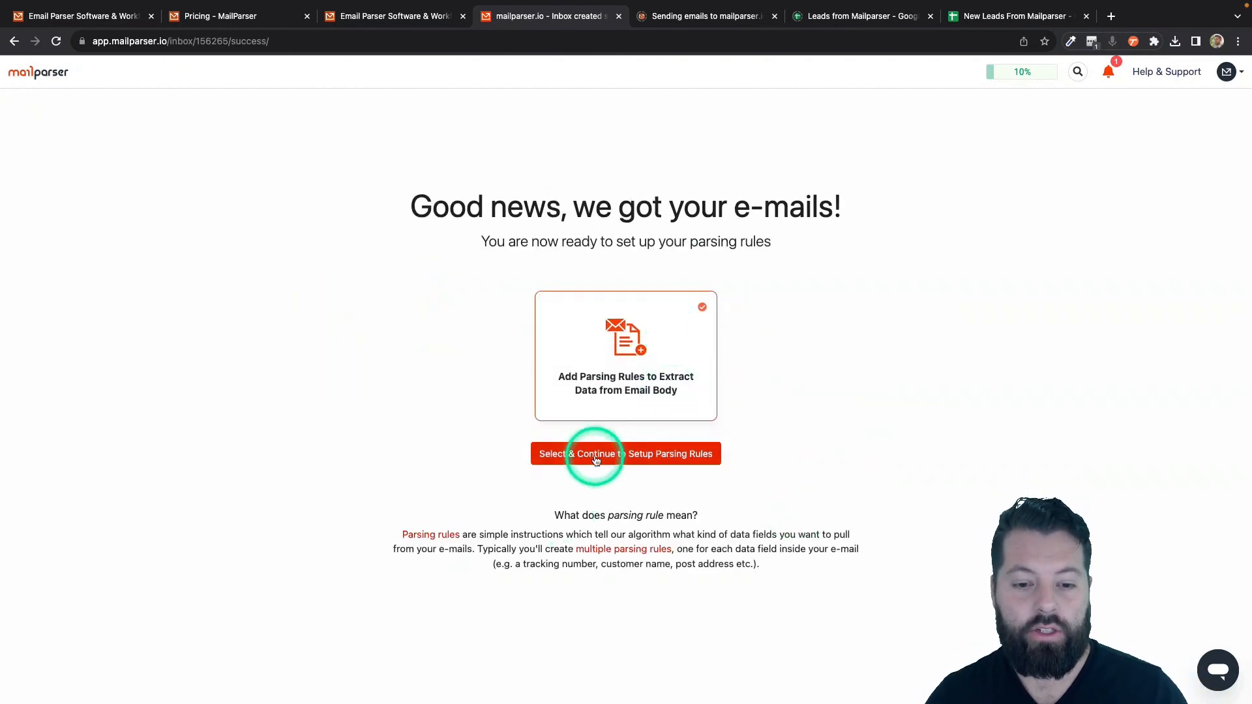
- Set up parsing rules for the e-mail body using the Real Estate category, and dismiss the completion message
{"action": "left_click", "coordinate": [652, 459]}
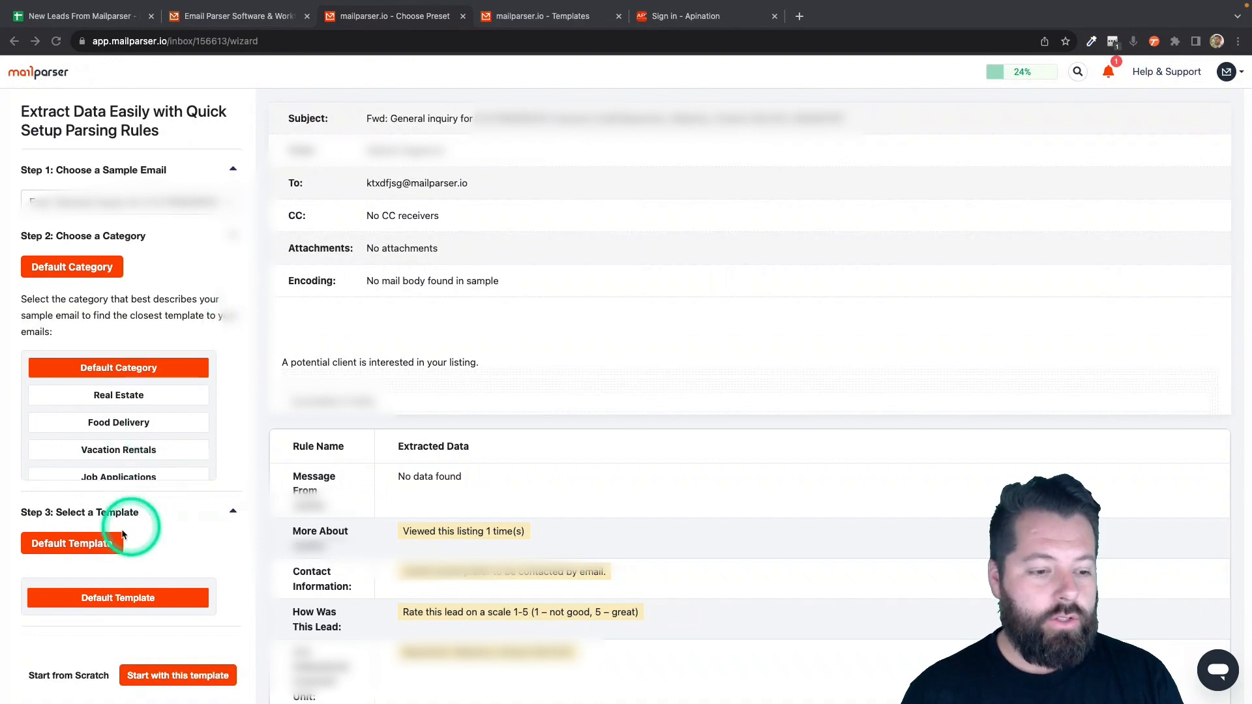
{"action": "left_click", "coordinate": [117, 397]}
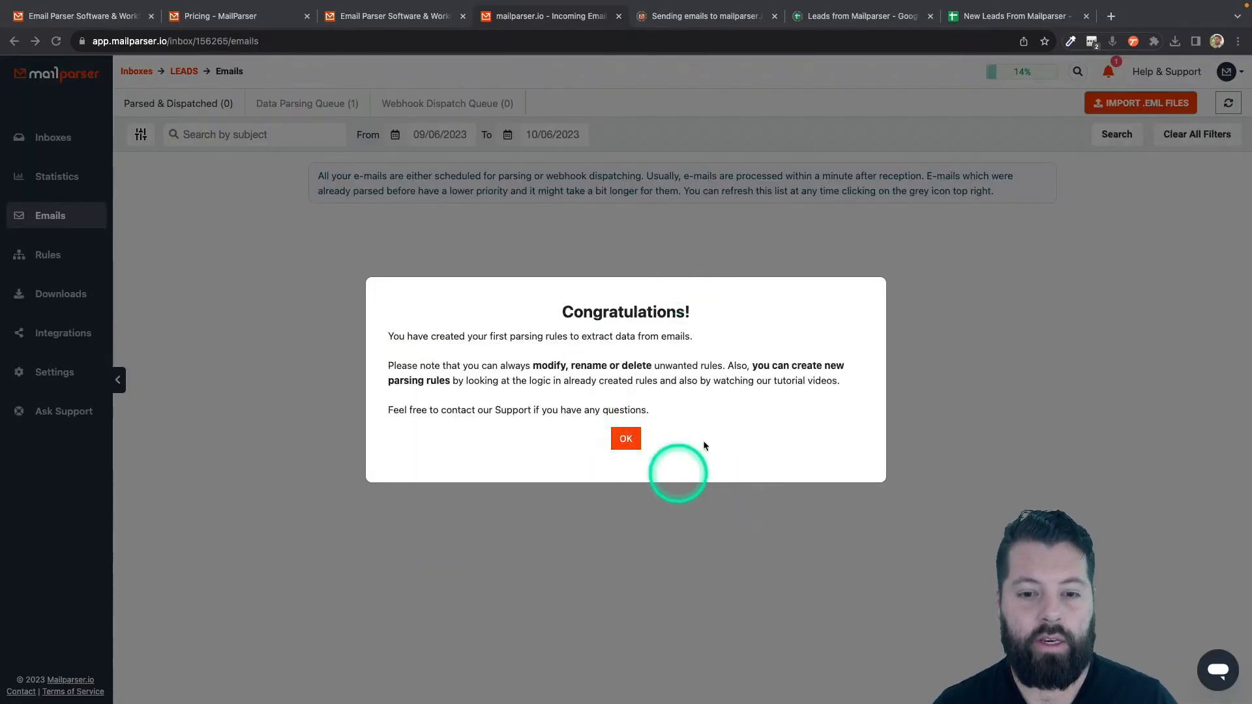
{"action": "left_click", "coordinate": [626, 439]}
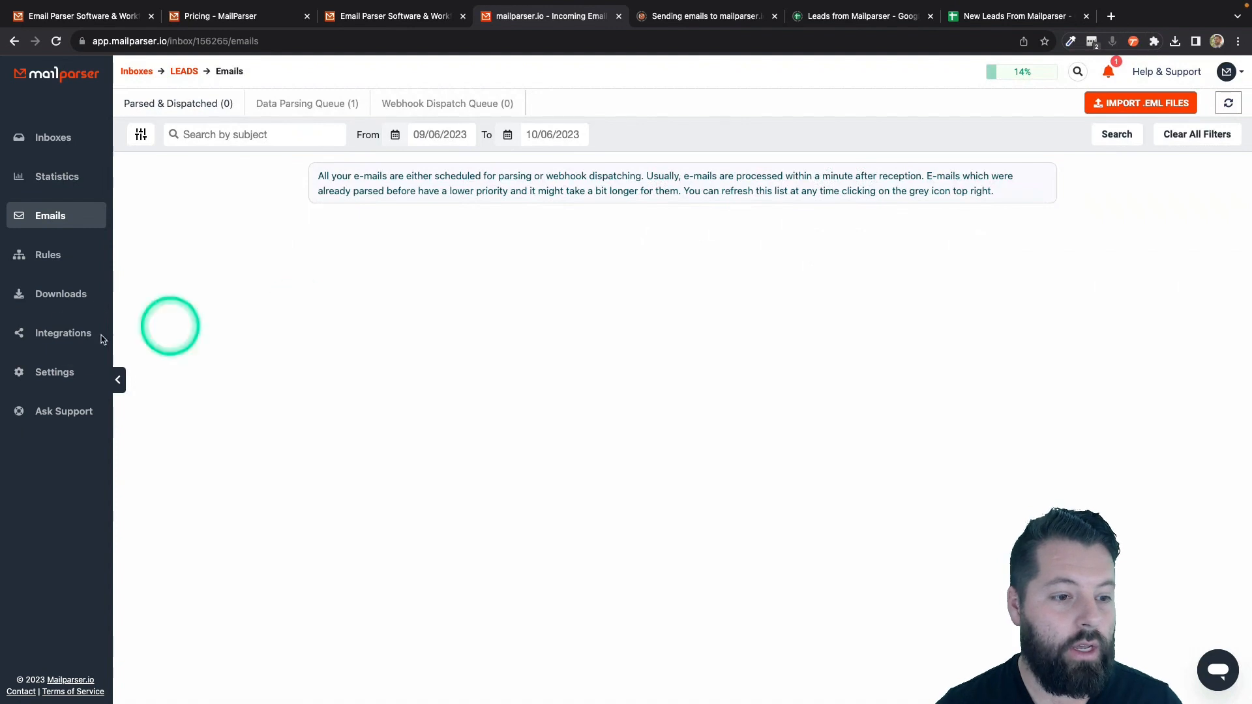
- Start a new Google Sheets integration for the Leads inbox and go to its account setup
{"action": "left_click", "coordinate": [55, 338]}
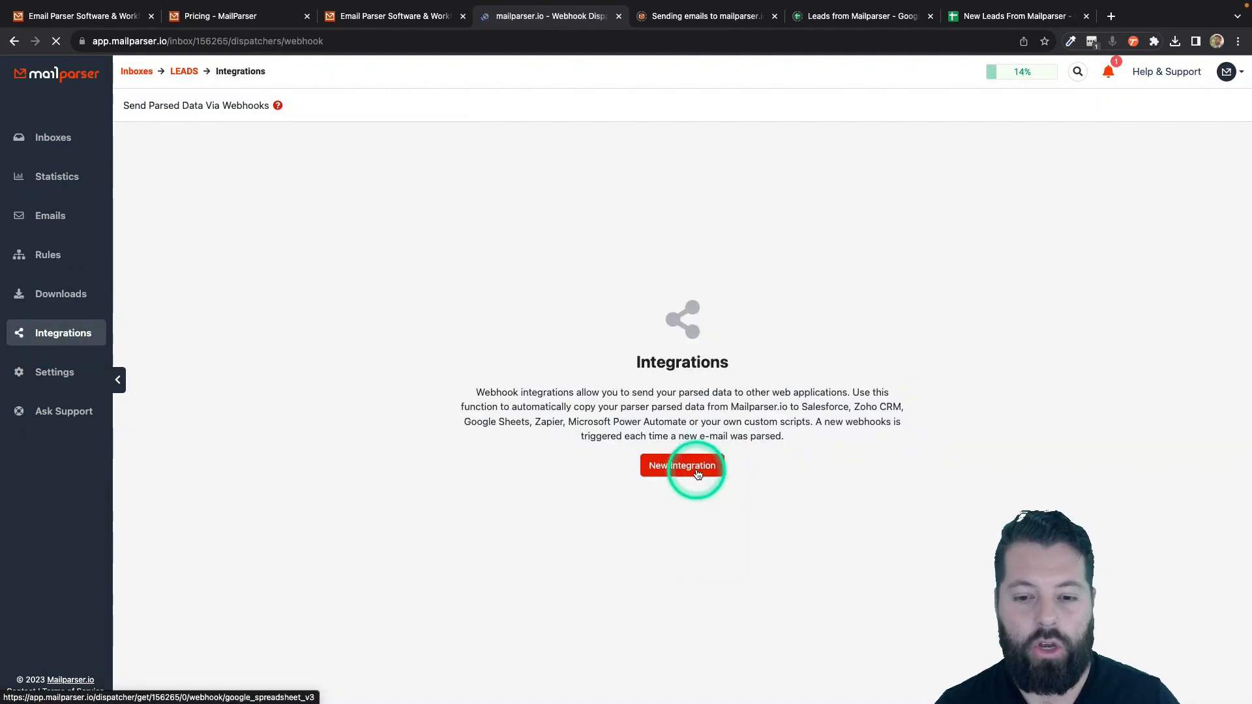
{"action": "left_click", "coordinate": [697, 472]}
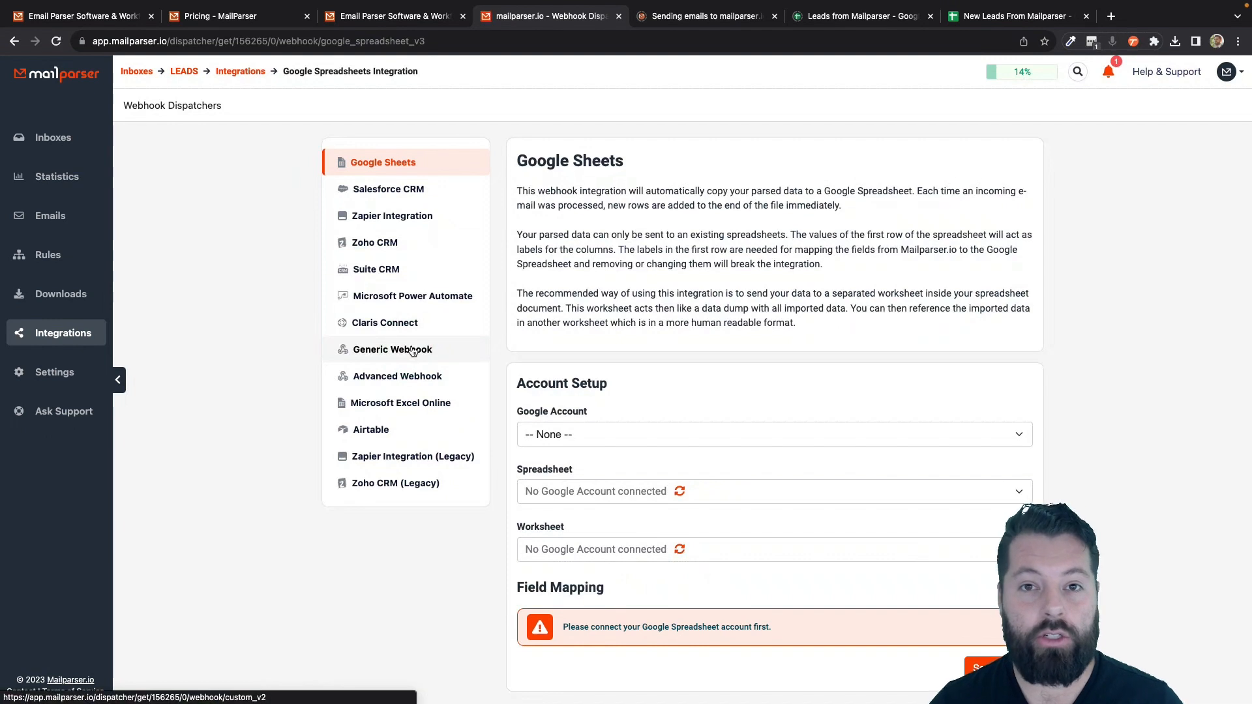
{"action": "left_click", "coordinate": [414, 352]}
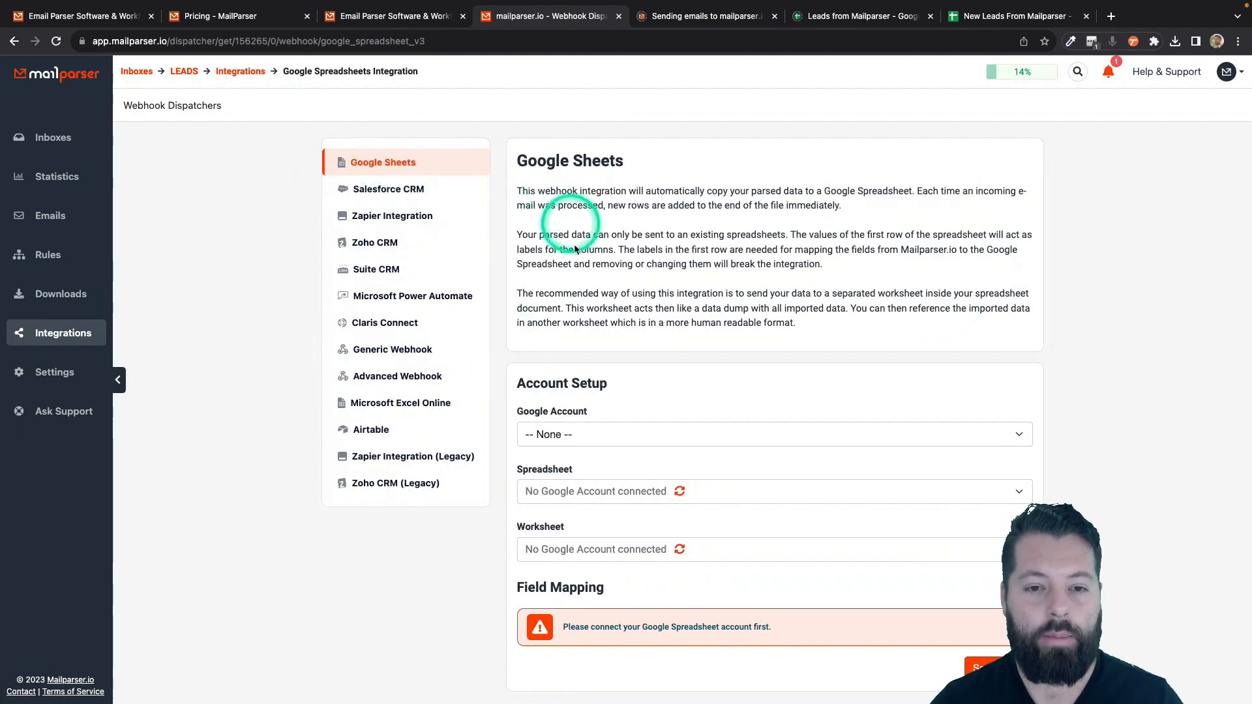
{"action": "scroll", "coordinate": [573, 261], "scroll_direction": "down", "scroll_amount": 1}
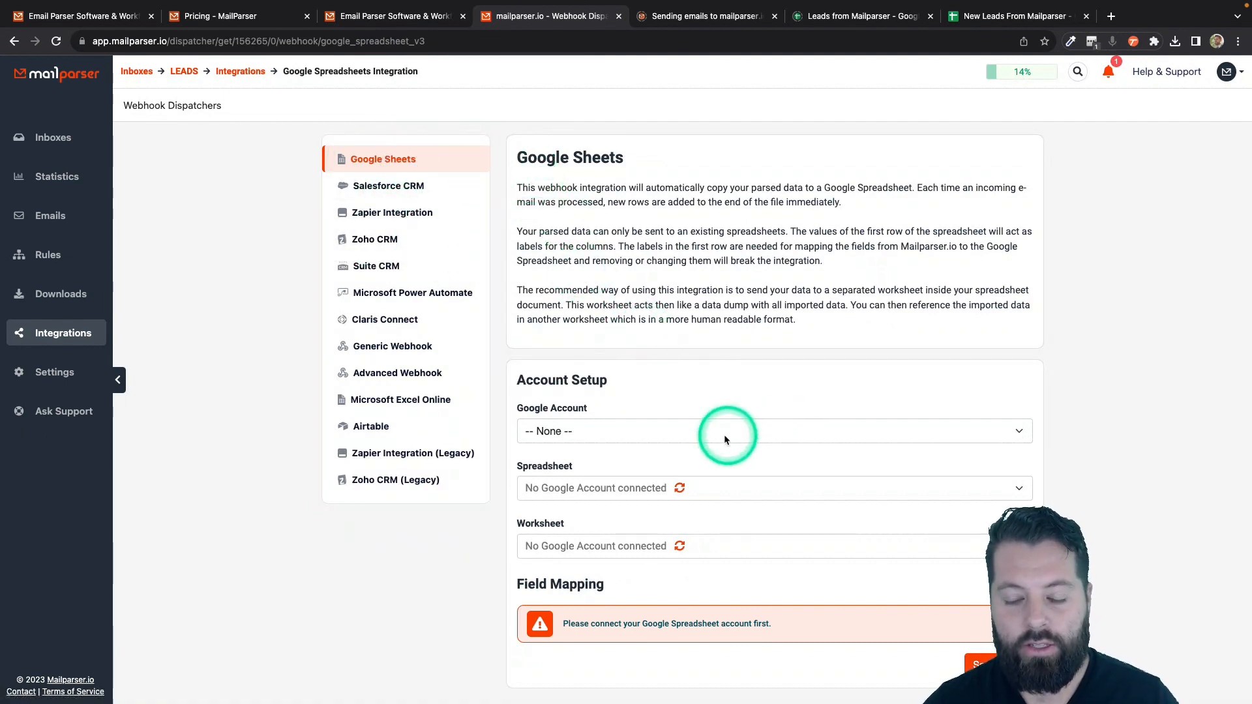
- Select the already connected Google account and the New Leads From Mailparser spreadsheet with worksheet Sheet1 as the integration target
{"action": "left_click", "coordinate": [630, 432]}
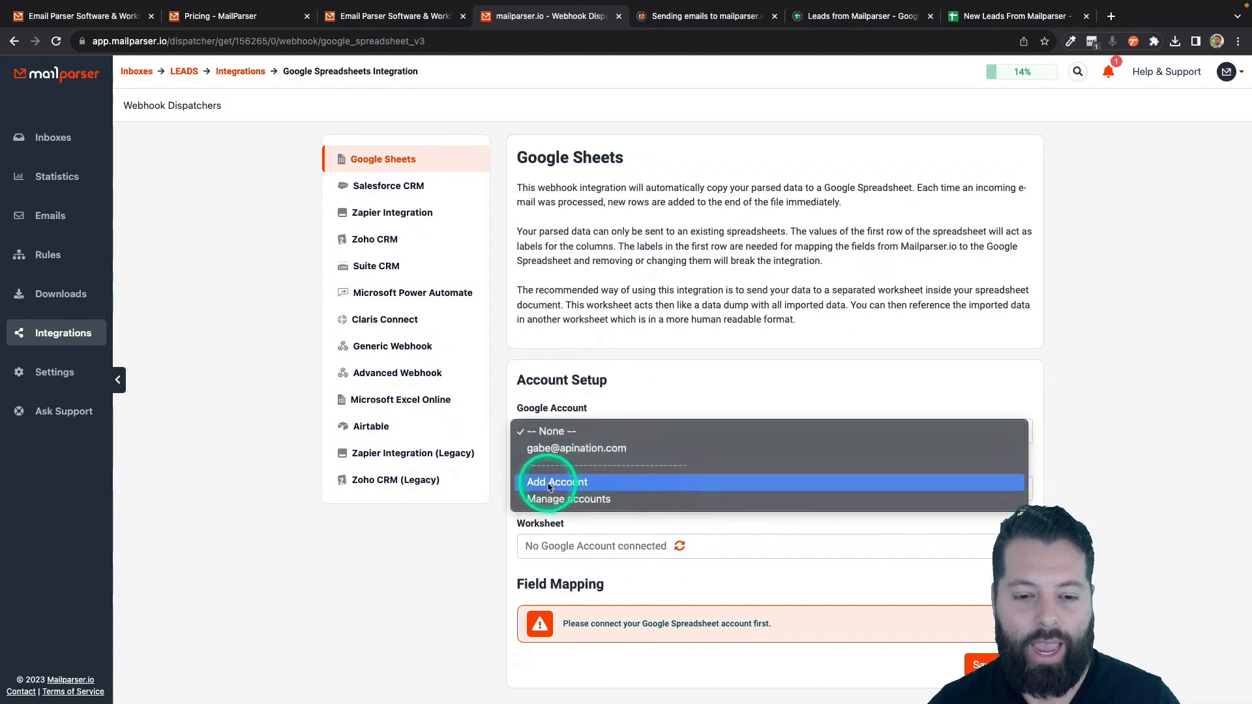
{"action": "left_click", "coordinate": [551, 448]}
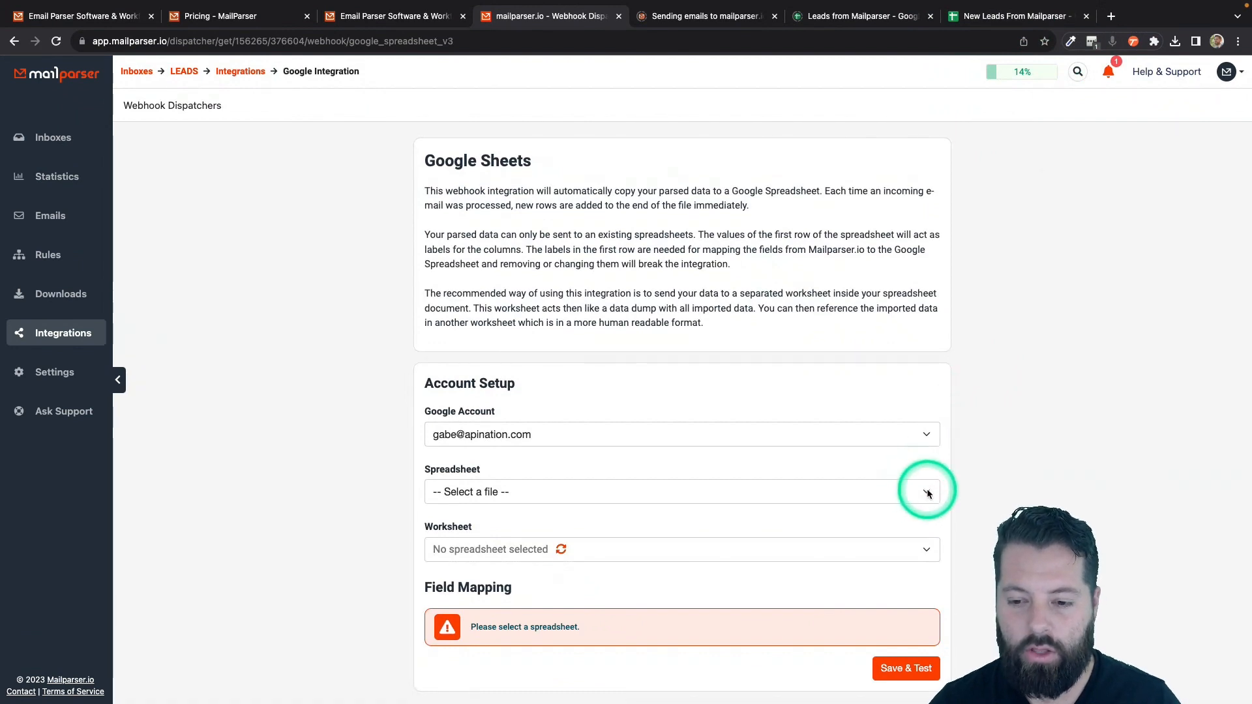
{"action": "left_click", "coordinate": [928, 493]}
{"action": "scroll", "coordinate": [630, 645], "scroll_direction": "down", "scroll_amount": 10}
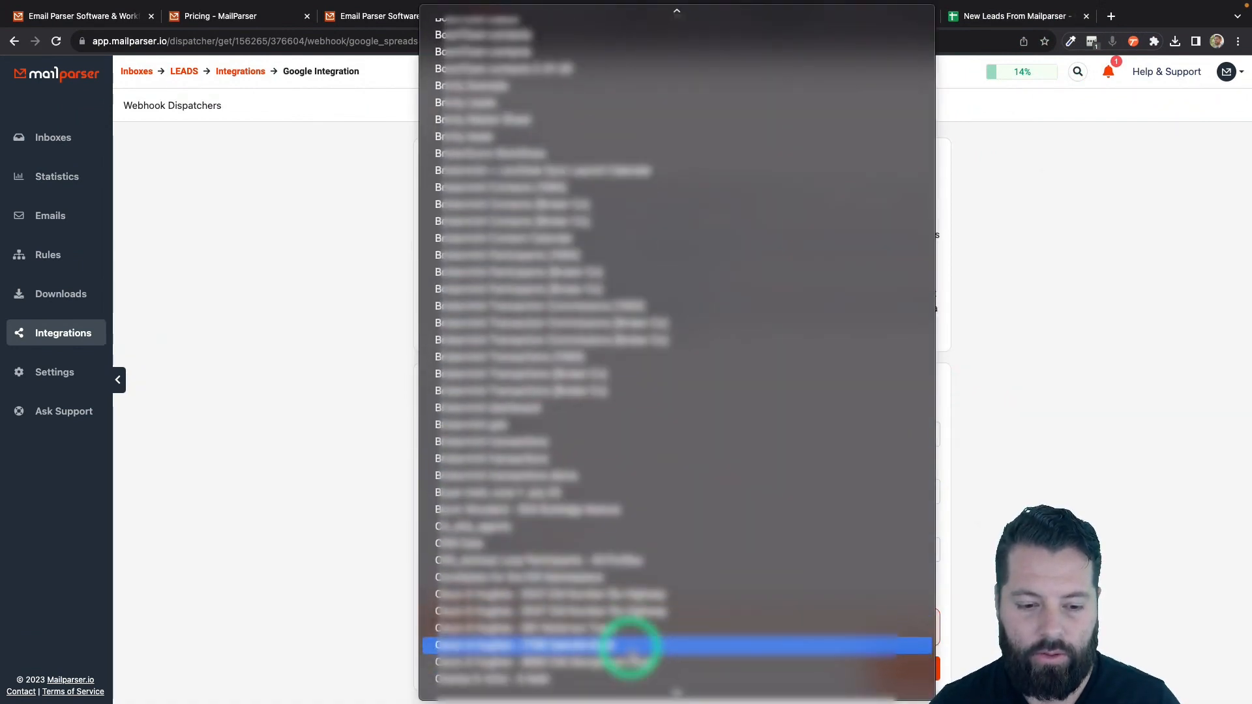
{"action": "scroll", "coordinate": [629, 645], "scroll_direction": "down", "scroll_amount": 15}
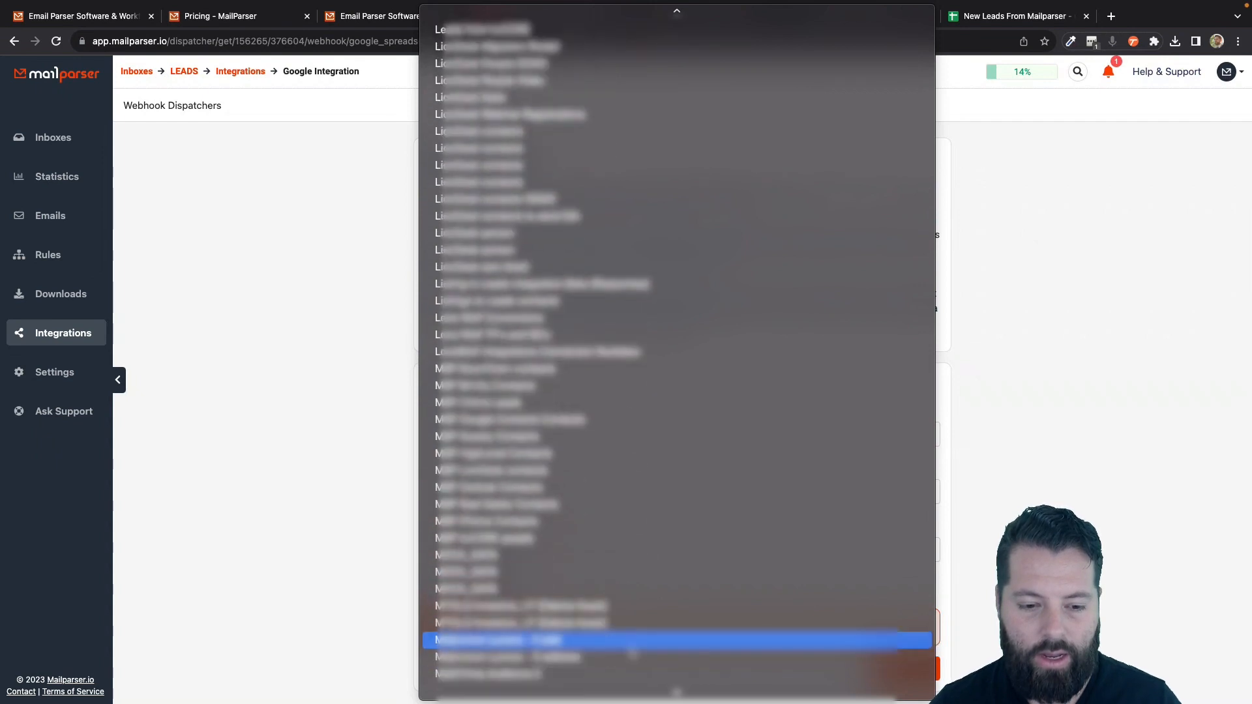
{"action": "scroll", "coordinate": [633, 654], "scroll_direction": "down", "scroll_amount": 15}
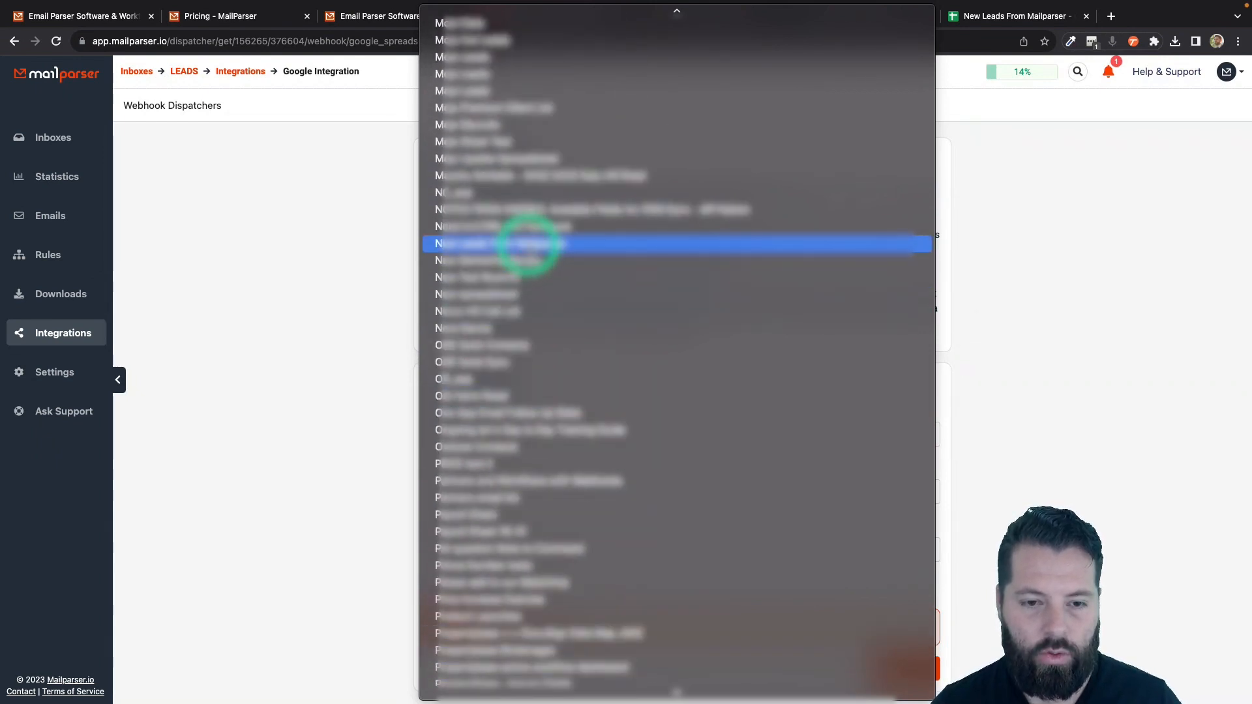
{"action": "left_click", "coordinate": [489, 245]}
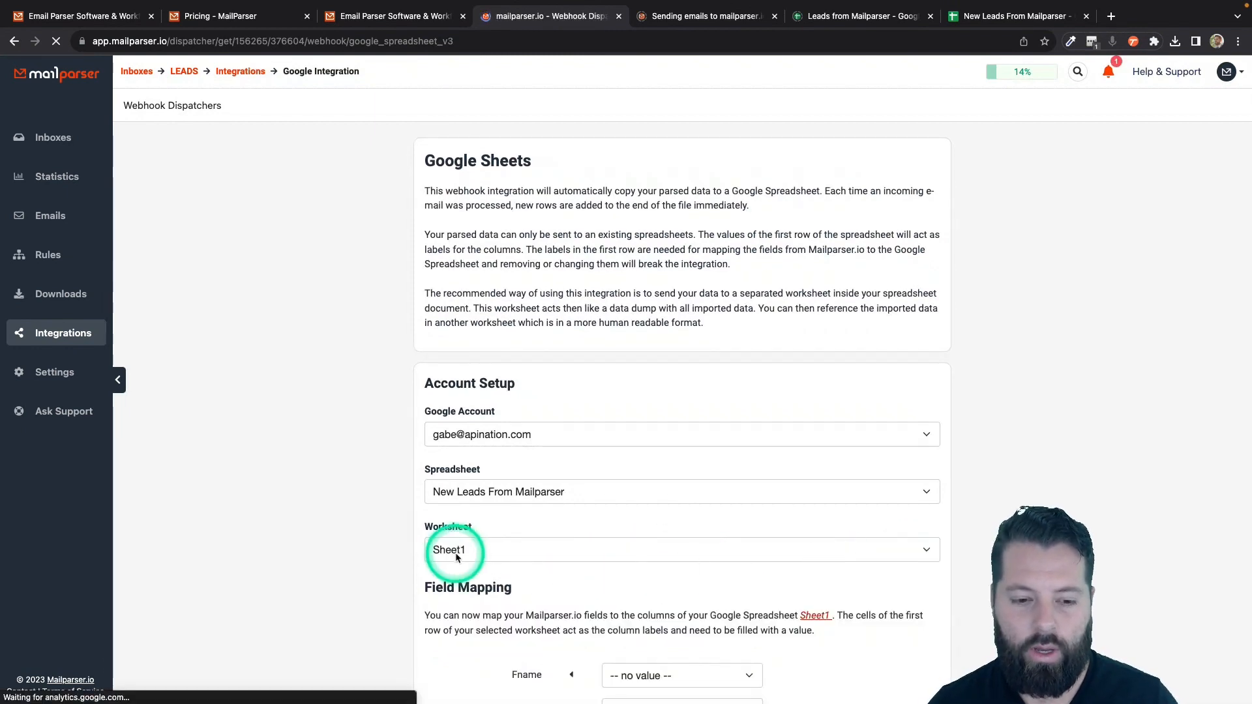
- Map the Fname column to the fname field and check which parsed fields are available for Lname
{"action": "scroll", "coordinate": [420, 558], "scroll_direction": "down", "scroll_amount": 5}
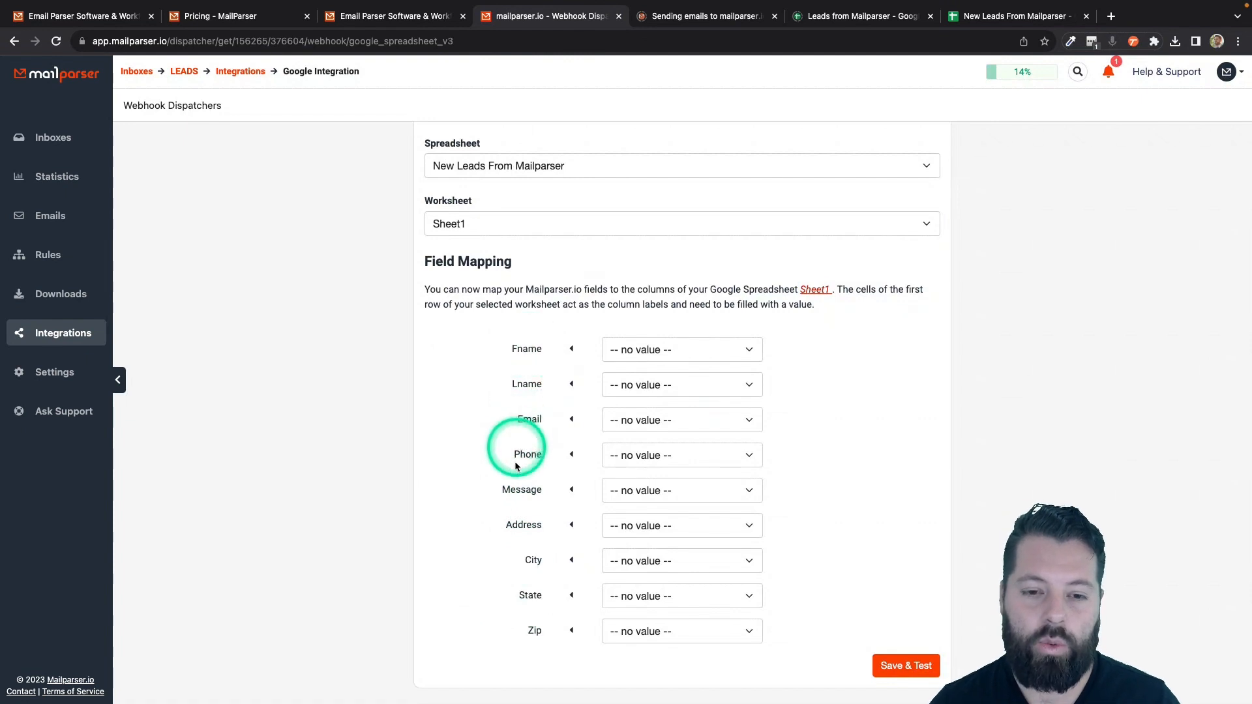
{"action": "left_click", "coordinate": [642, 352]}
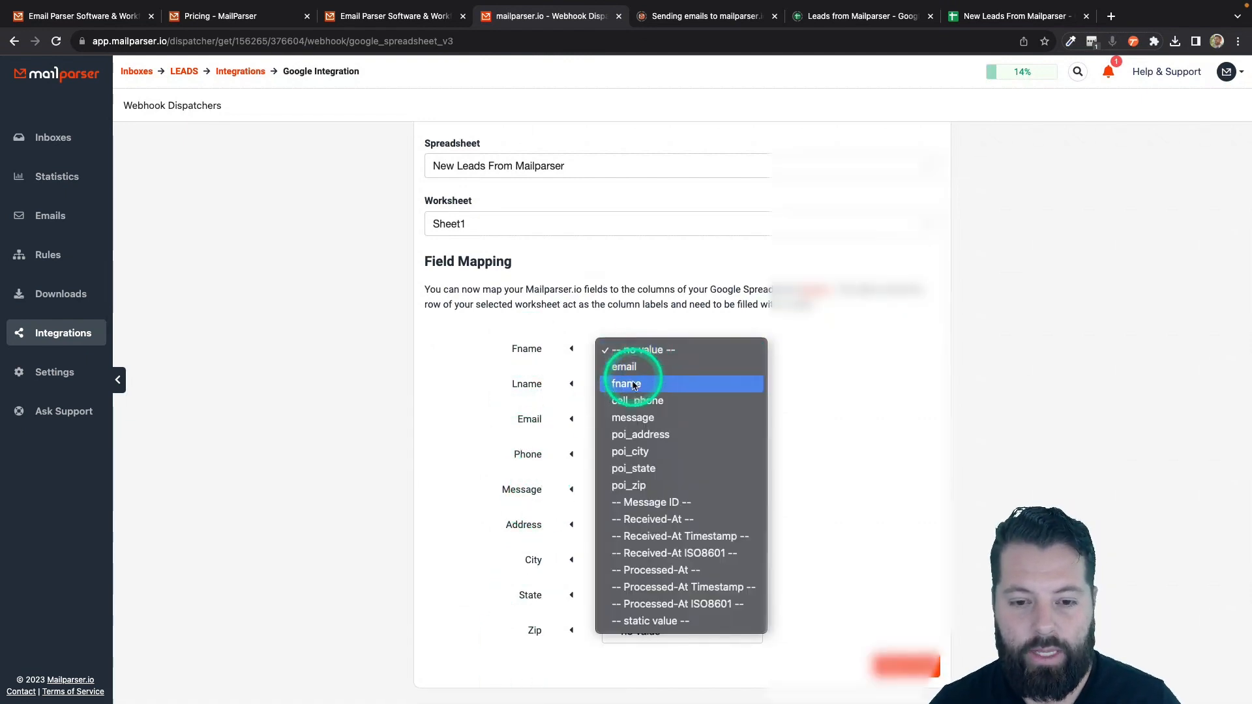
{"action": "left_click", "coordinate": [631, 385]}
{"action": "left_click", "coordinate": [631, 386]}
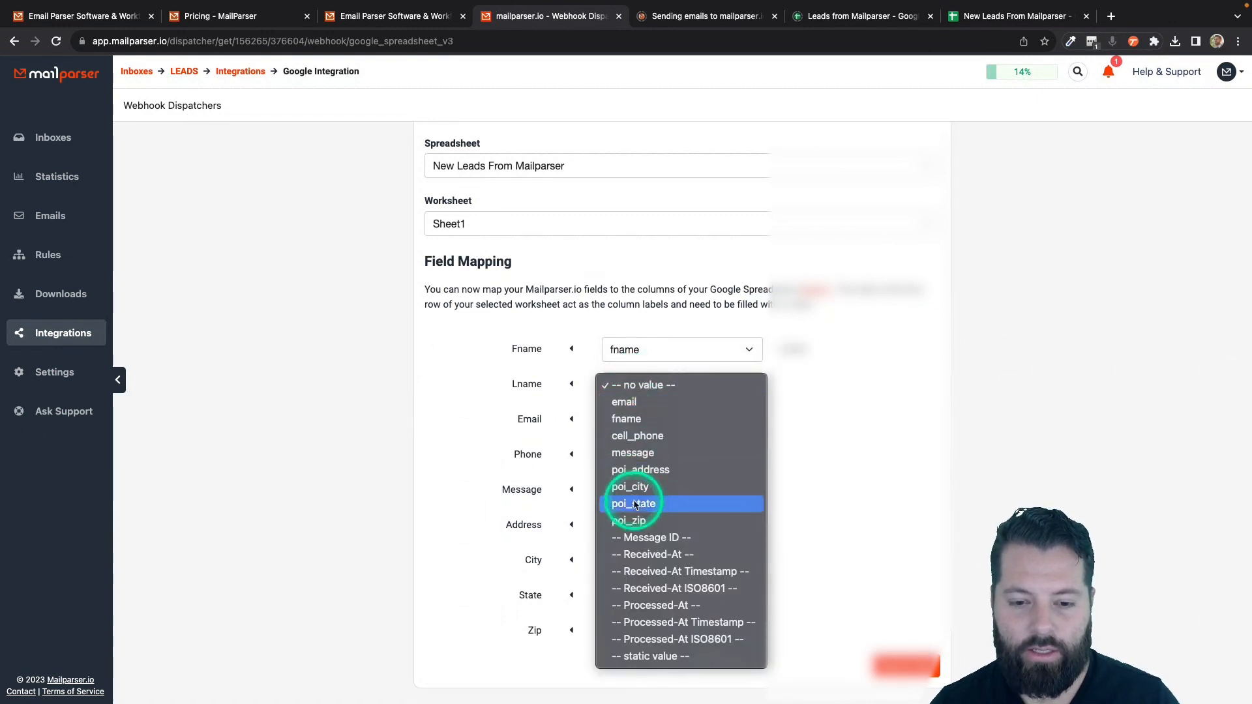
{"action": "left_click", "coordinate": [817, 413]}
{"action": "left_click", "coordinate": [723, 385]}
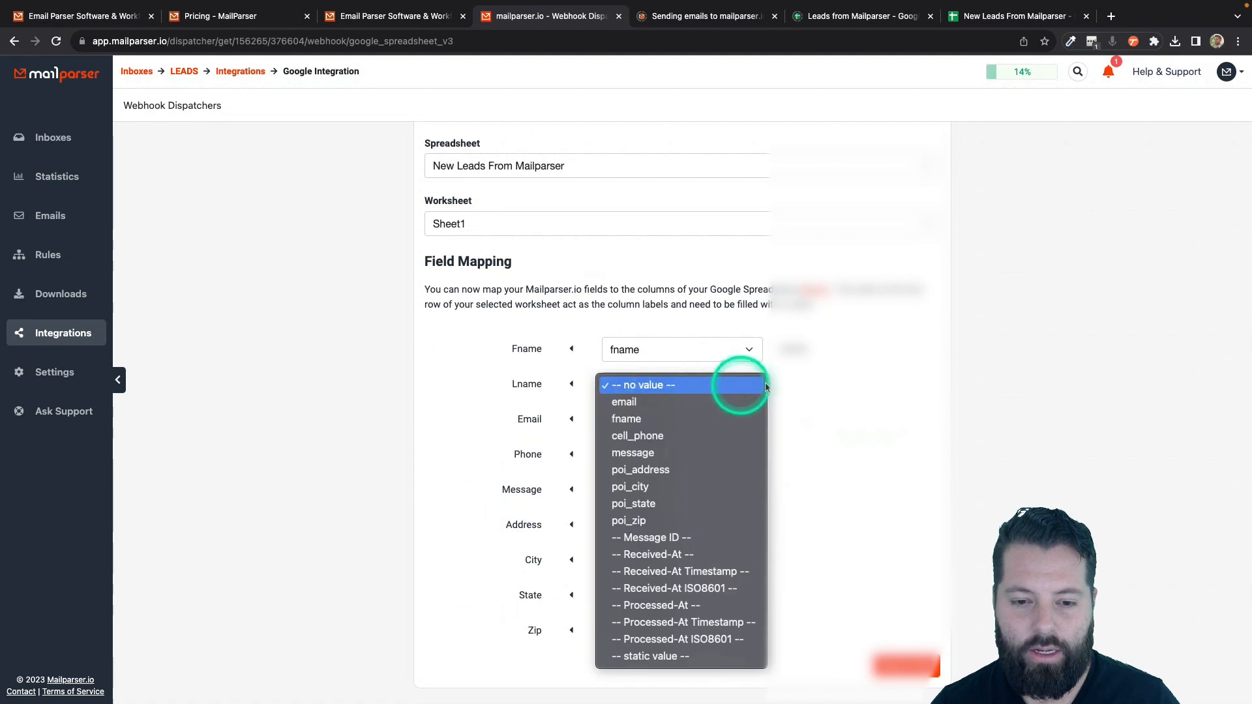
{"action": "left_click", "coordinate": [848, 391]}
- Map the Email column to email, Phone to cell_phone, and Message to message
{"action": "left_click", "coordinate": [711, 422]}
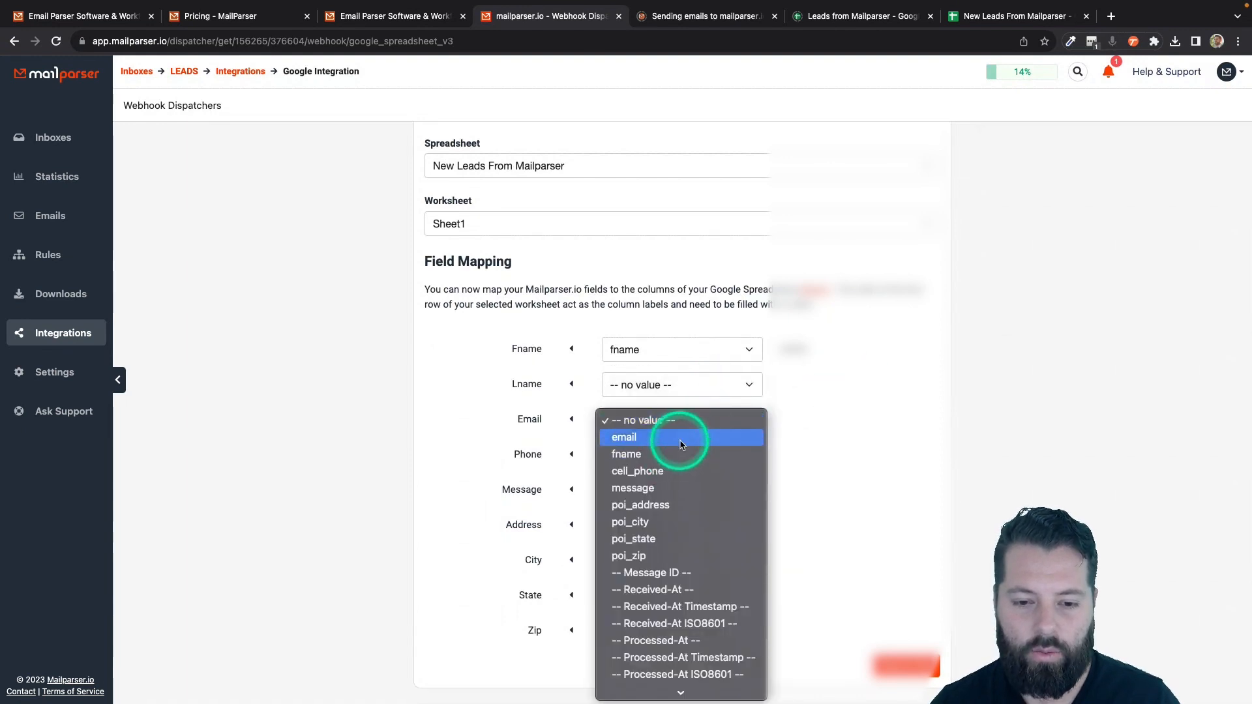
{"action": "left_click", "coordinate": [685, 436]}
{"action": "left_click", "coordinate": [681, 458]}
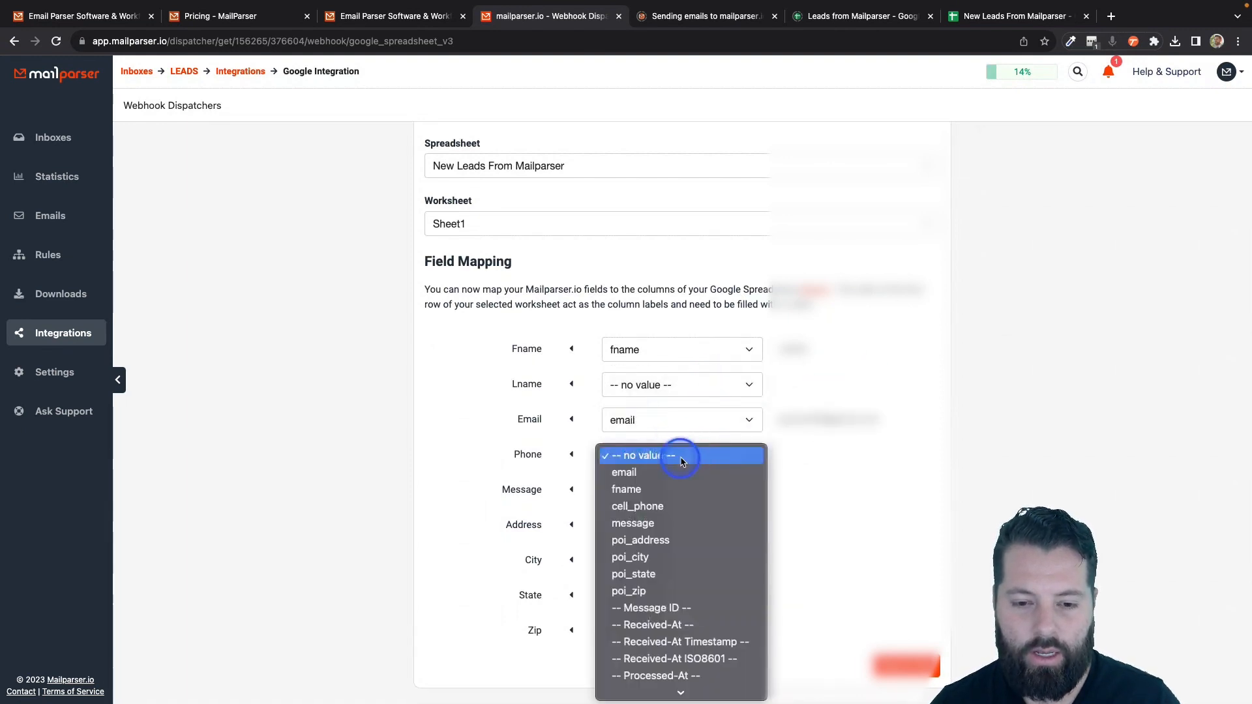
{"action": "left_click", "coordinate": [665, 506]}
{"action": "left_click", "coordinate": [667, 500]}
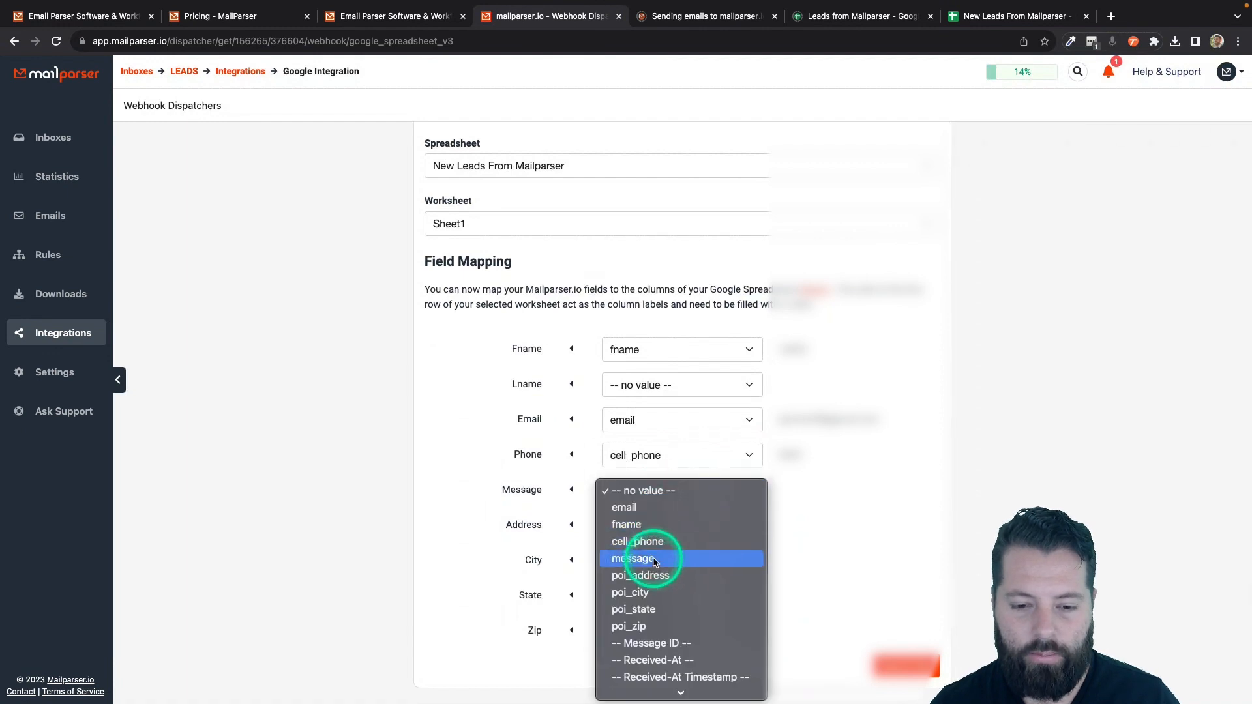
{"action": "left_click", "coordinate": [668, 480]}
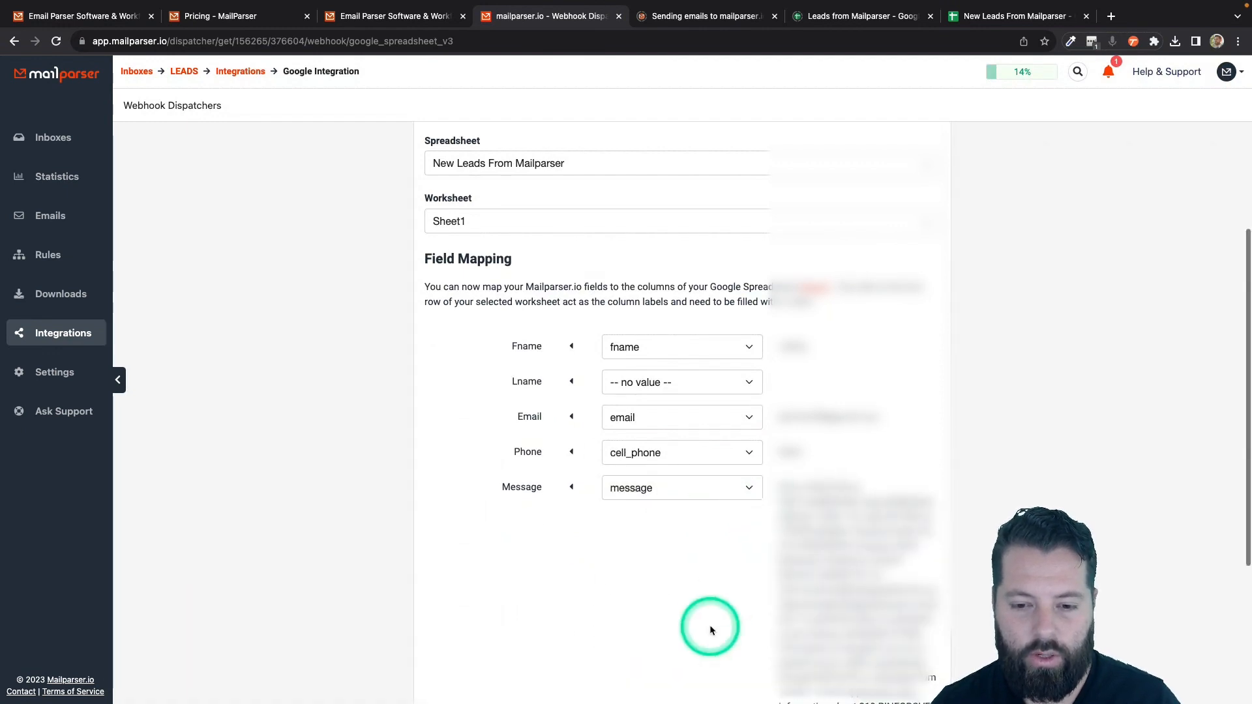
- Map the Address, City, State and Zip columns to poi_address, poi_city, poi_state and poi_zip
{"action": "scroll", "coordinate": [710, 627], "scroll_direction": "down", "scroll_amount": 4}
{"action": "left_click", "coordinate": [740, 524]}
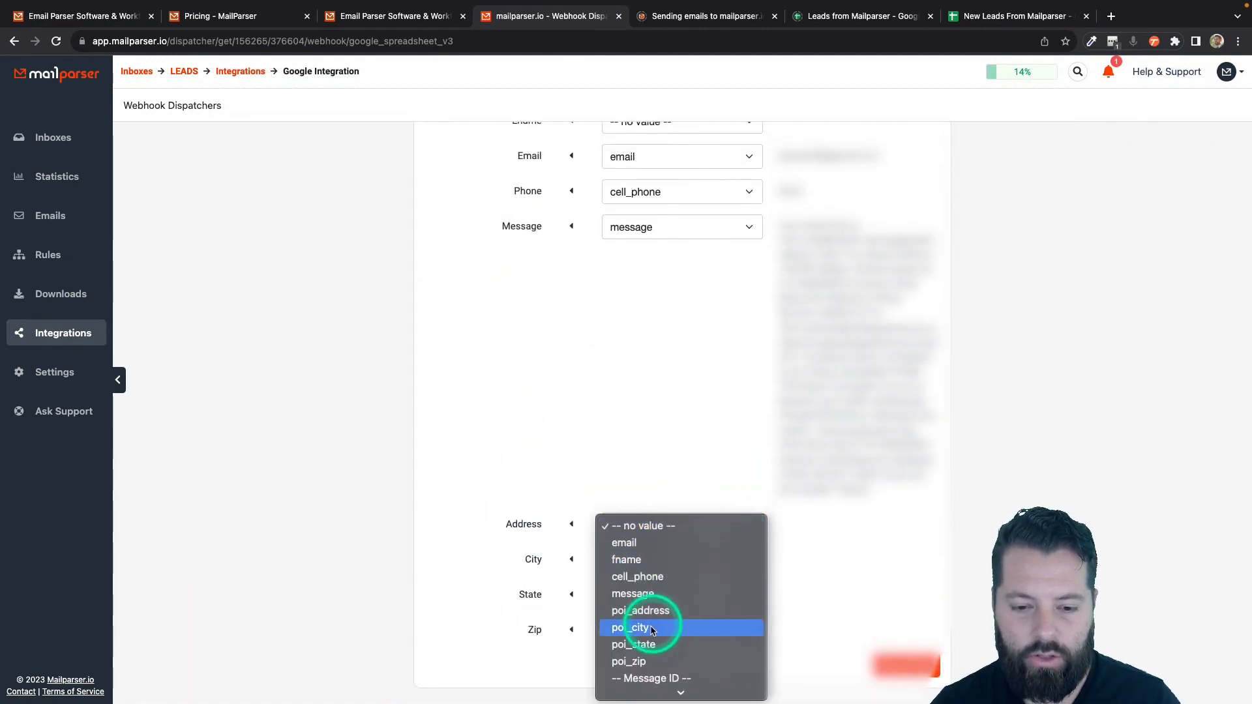
{"action": "left_click", "coordinate": [656, 611]}
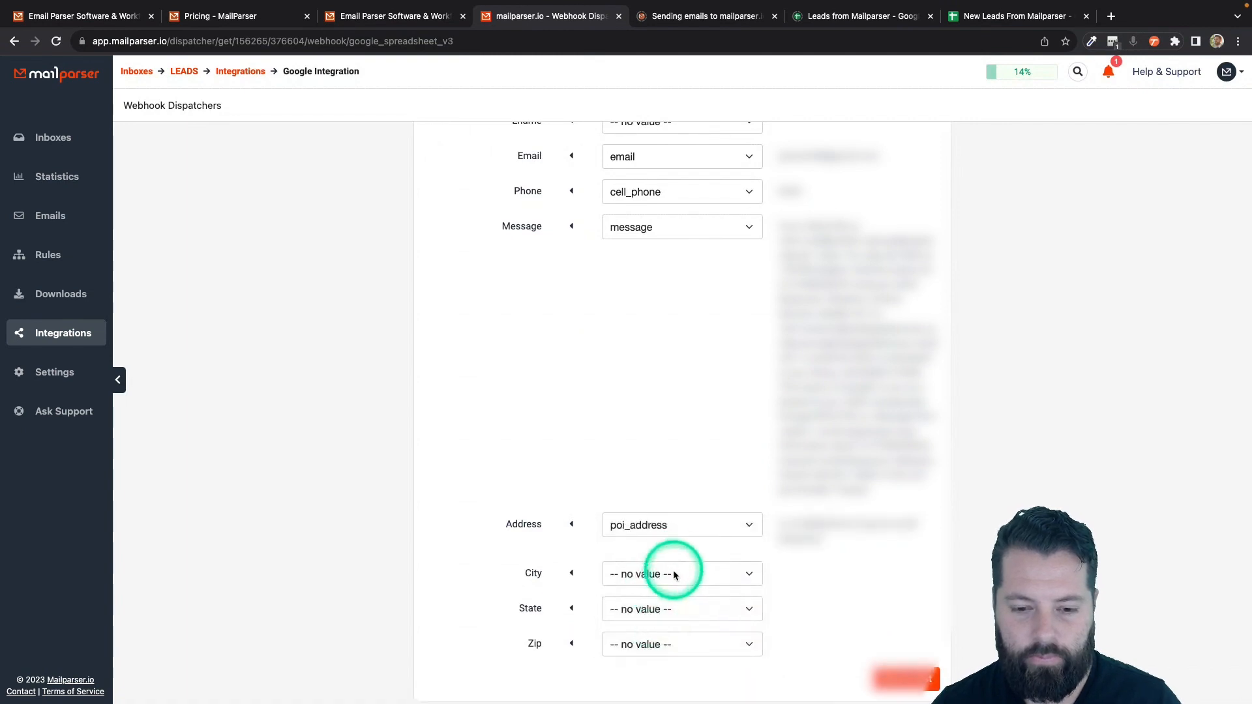
{"action": "left_click", "coordinate": [671, 573]}
{"action": "left_click", "coordinate": [638, 677]}
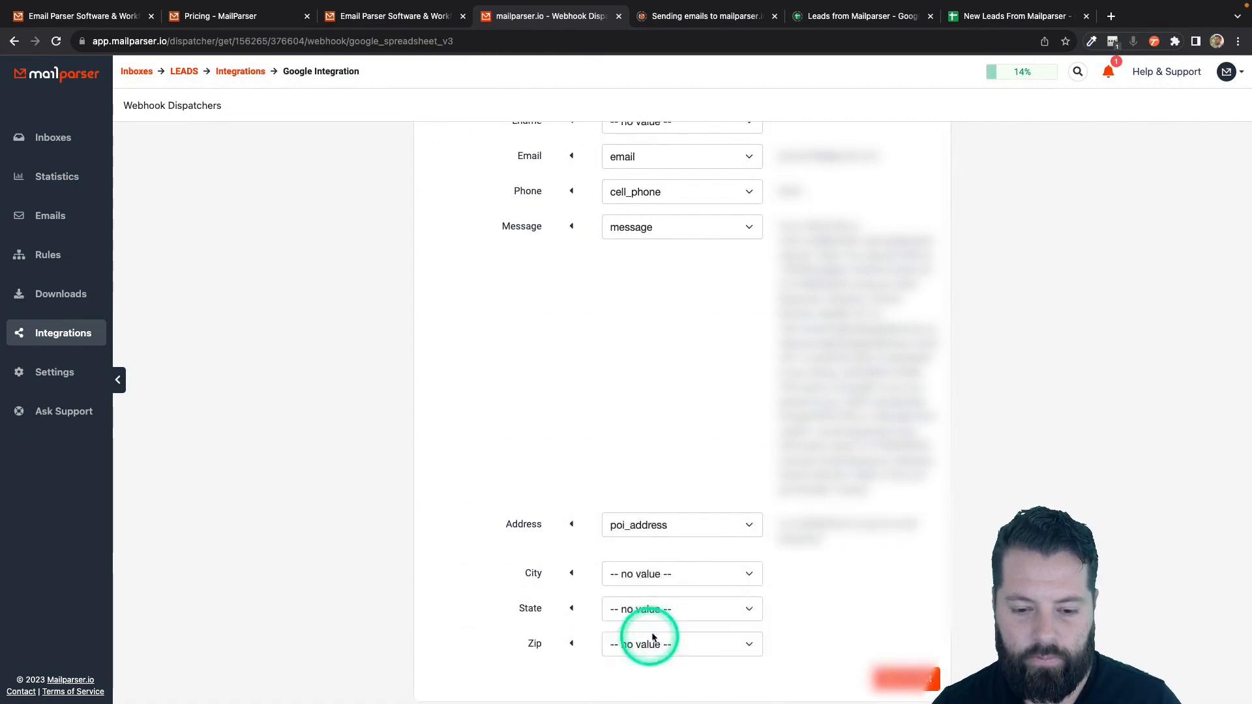
{"action": "left_click", "coordinate": [659, 609]}
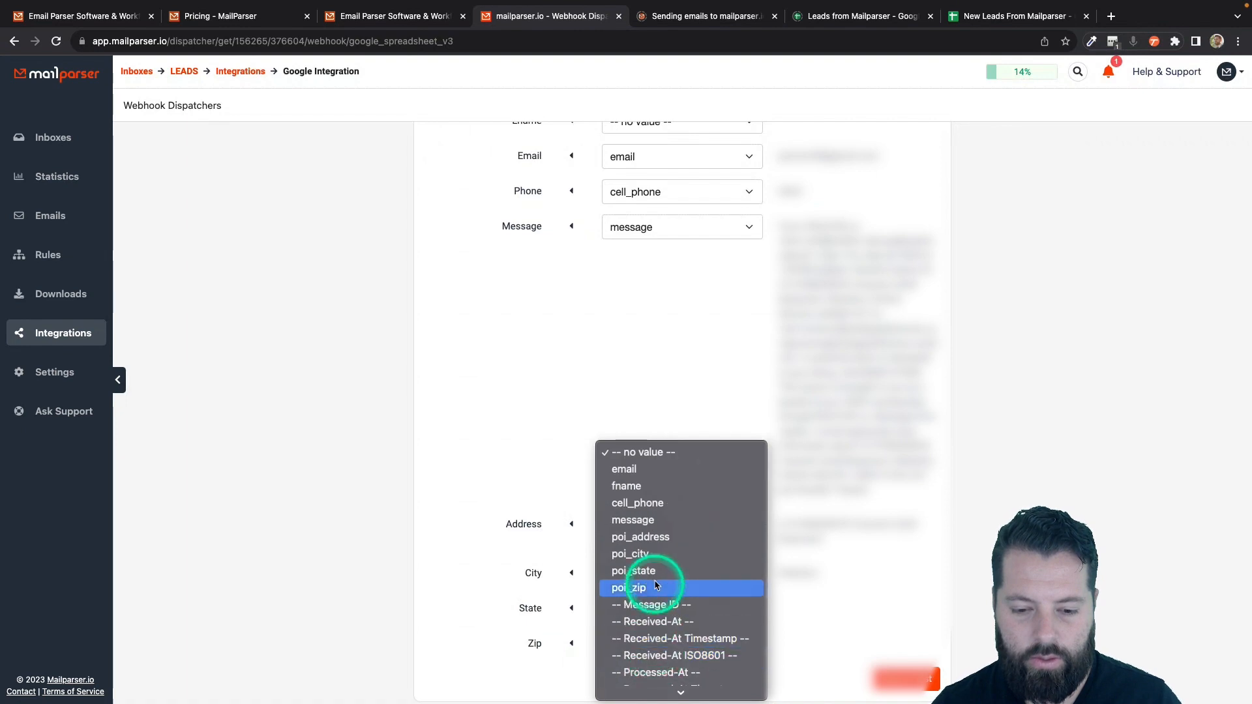
{"action": "left_click", "coordinate": [659, 566]}
{"action": "left_click", "coordinate": [667, 632]}
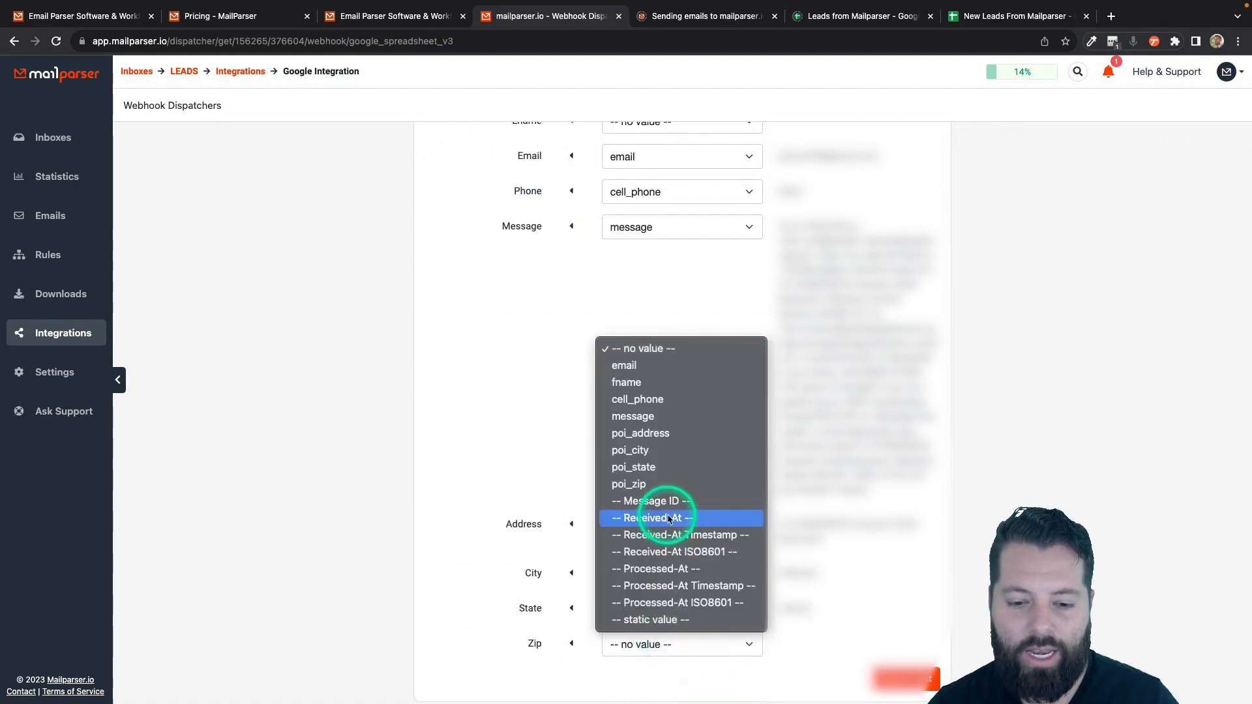
{"action": "left_click", "coordinate": [666, 490]}
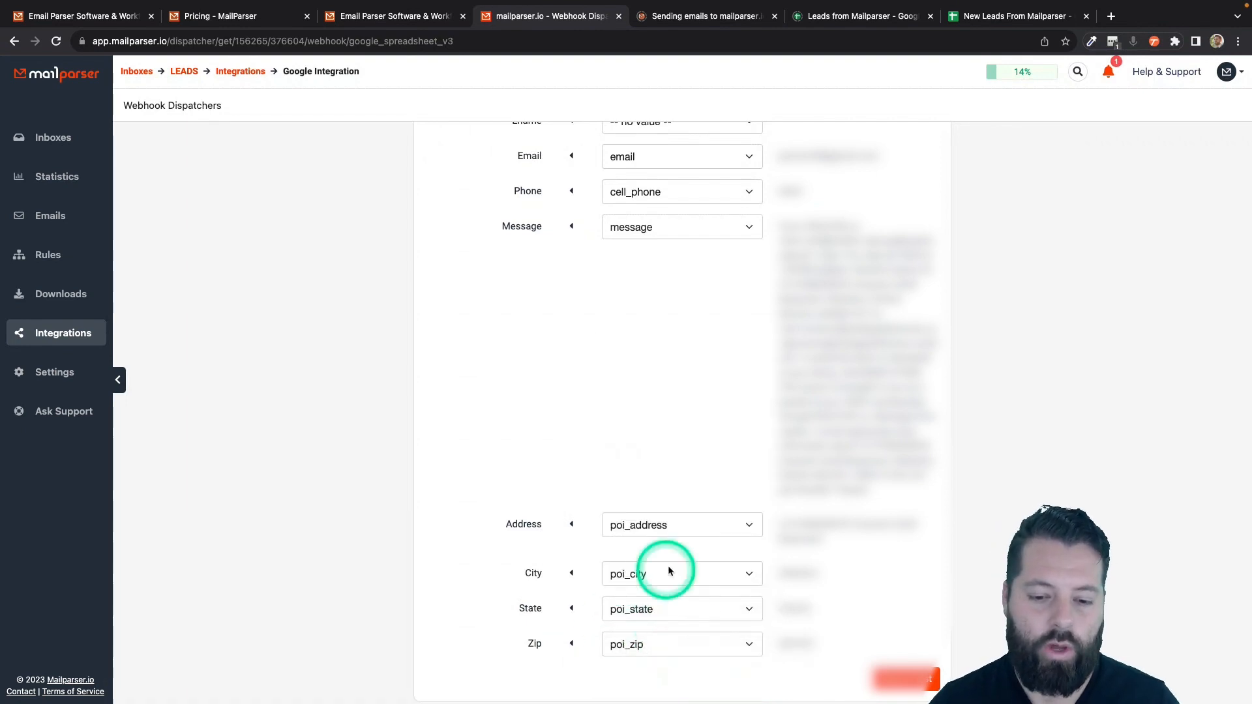
- Review the field mapping against the column headers of the New Leads From Mailparser spreadsheet in Google Sheets
{"action": "scroll", "coordinate": [662, 398], "scroll_direction": "up", "scroll_amount": 2}
{"action": "scroll", "coordinate": [665, 373], "scroll_direction": "up", "scroll_amount": 2}
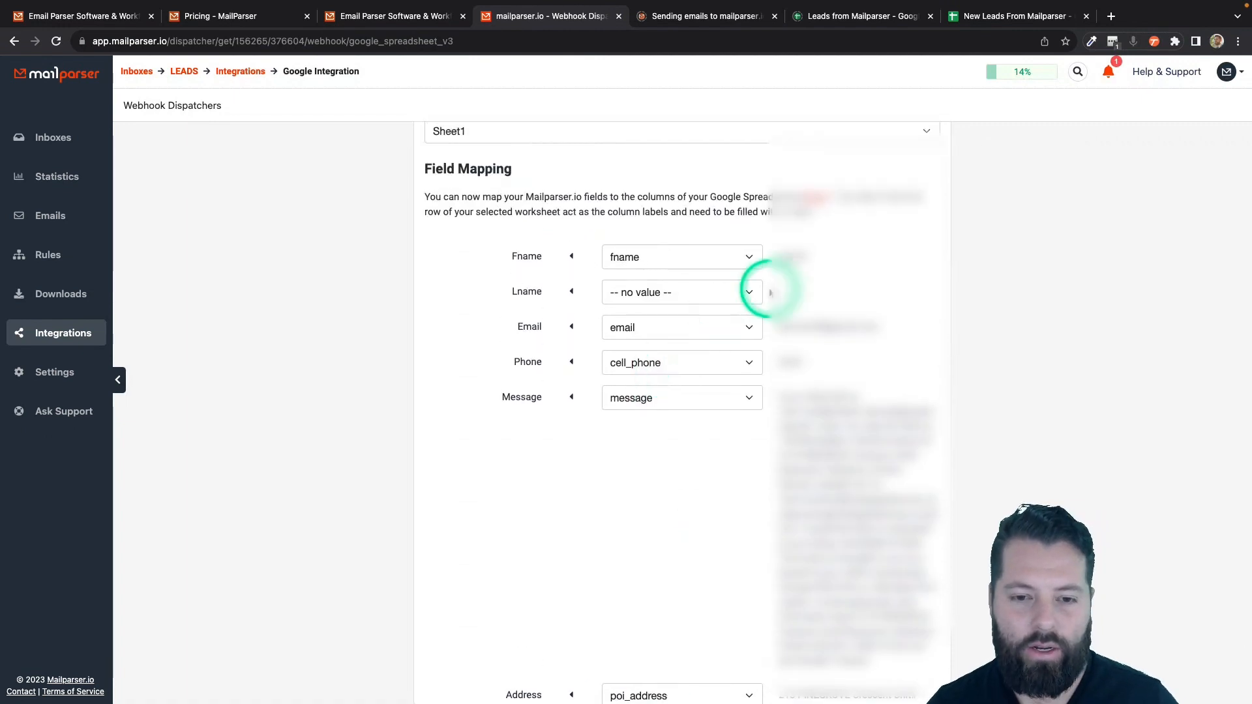
{"action": "left_click", "coordinate": [1008, 18]}
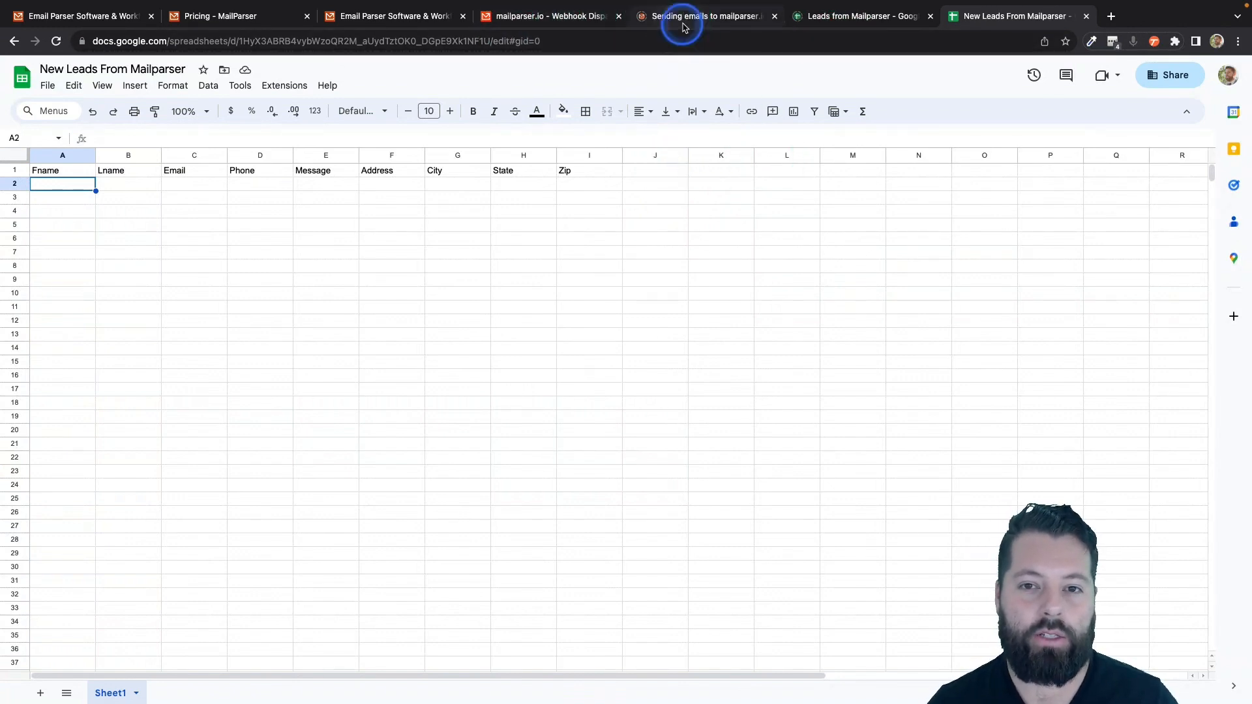
{"action": "left_click", "coordinate": [552, 16]}
- Save the Google Sheets integration in Mailparser, send test data to the spreadsheet, and dismiss the test dialog
{"action": "scroll", "coordinate": [637, 658], "scroll_direction": "down", "scroll_amount": 3}
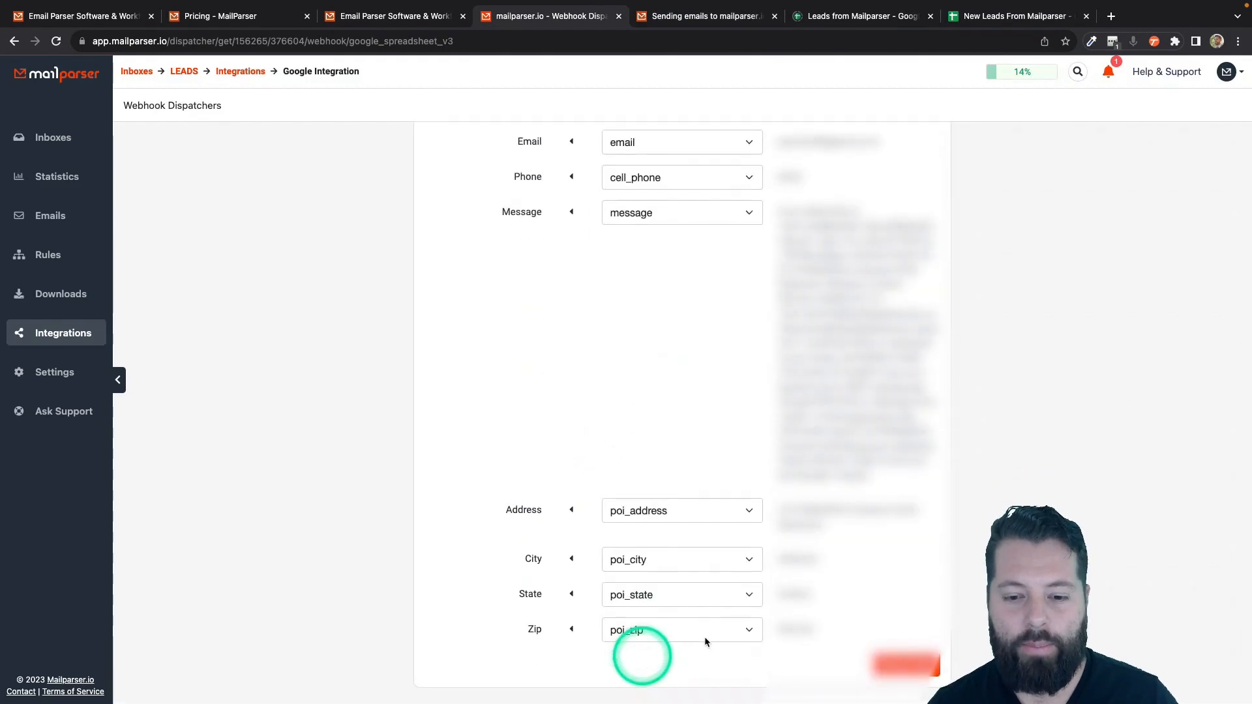
{"action": "left_click", "coordinate": [904, 666]}
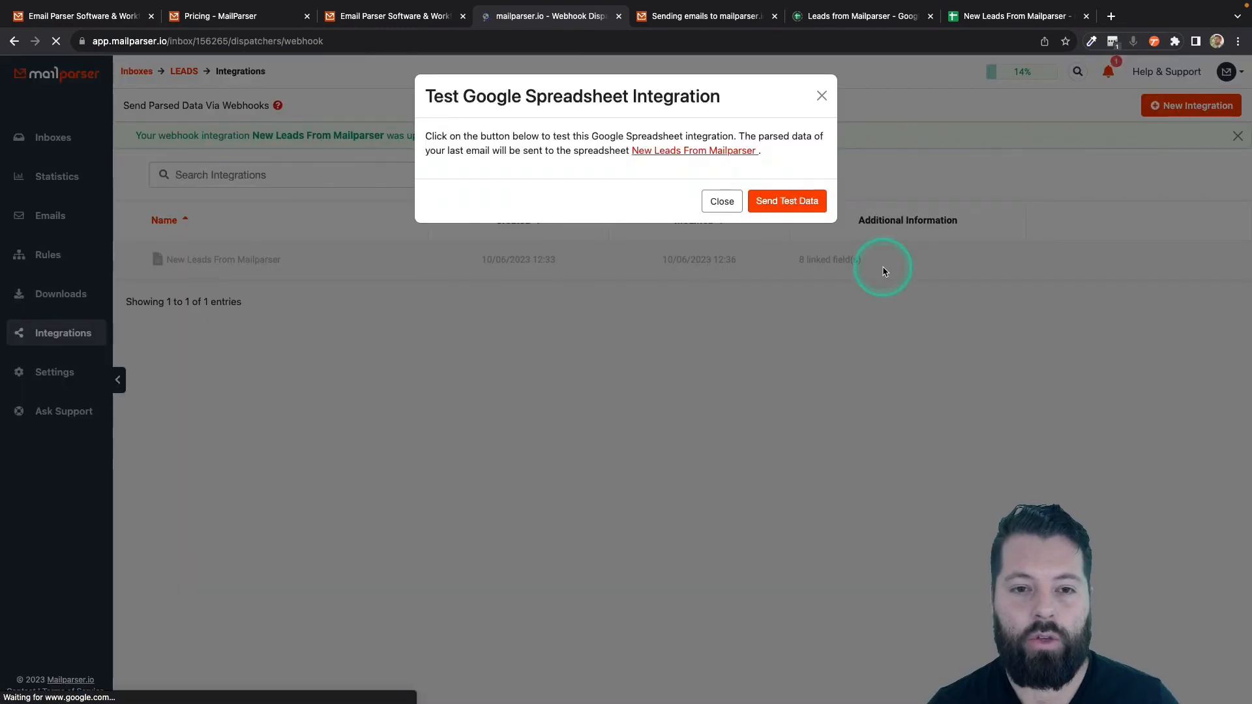
{"action": "left_click", "coordinate": [789, 203]}
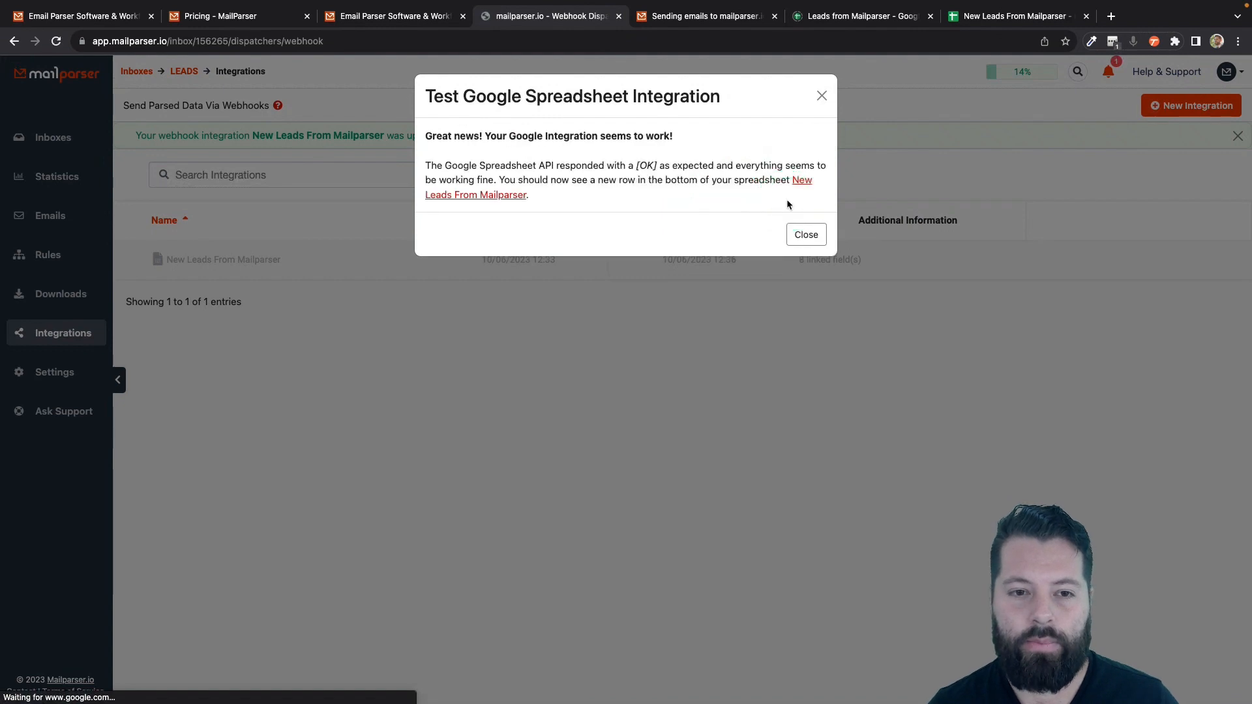
{"action": "left_click", "coordinate": [815, 237]}
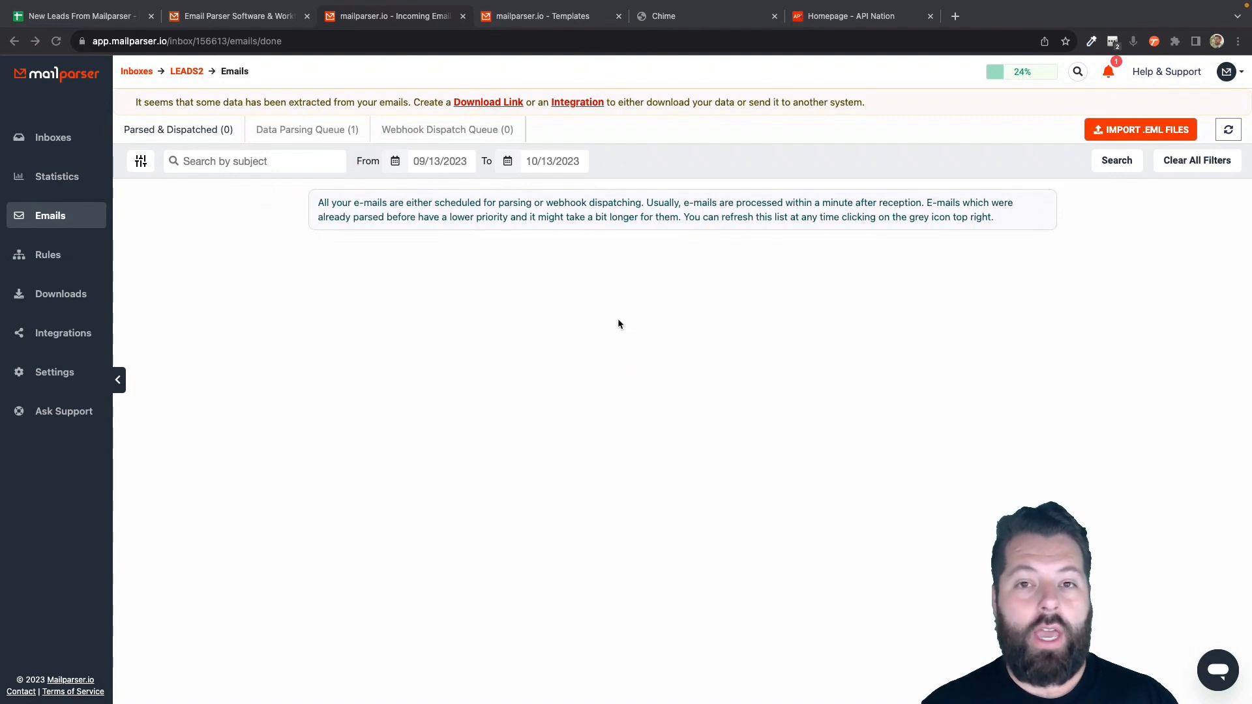
- Switch to the API Nation website, browse its app catalogue, and open the MoxiWorks integrations page
{"action": "left_click", "coordinate": [849, 16]}
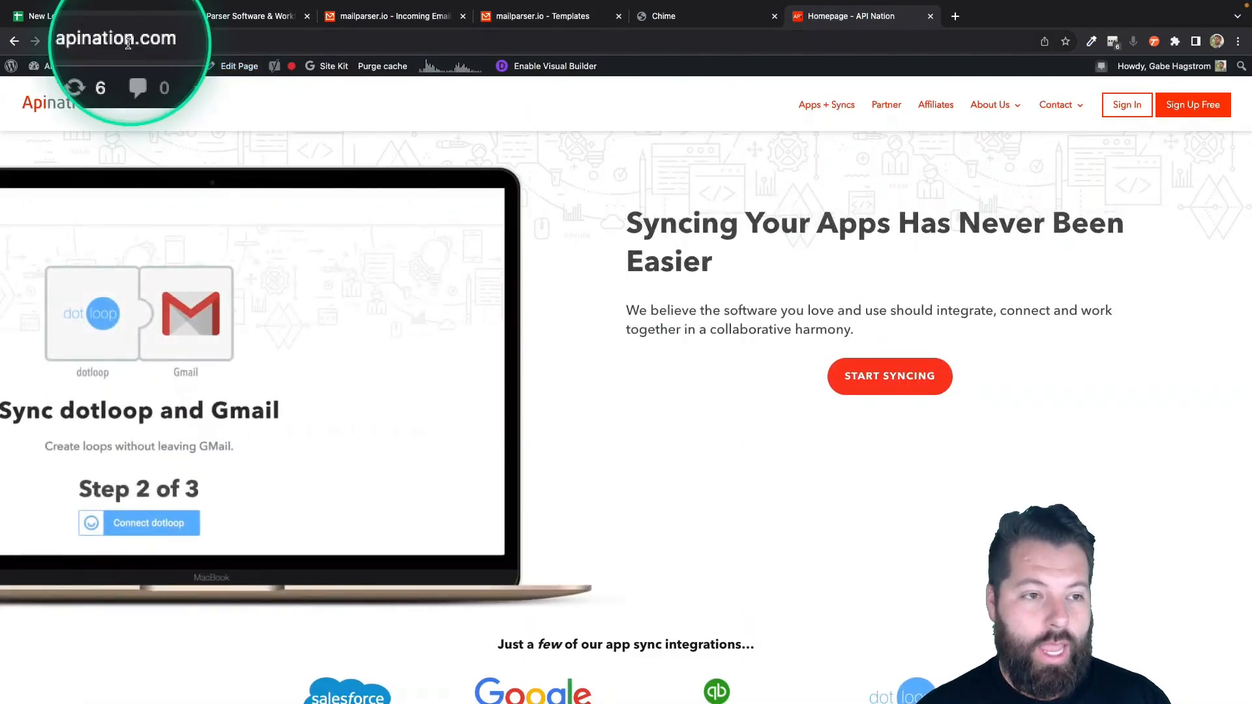
{"action": "left_click", "coordinate": [885, 385]}
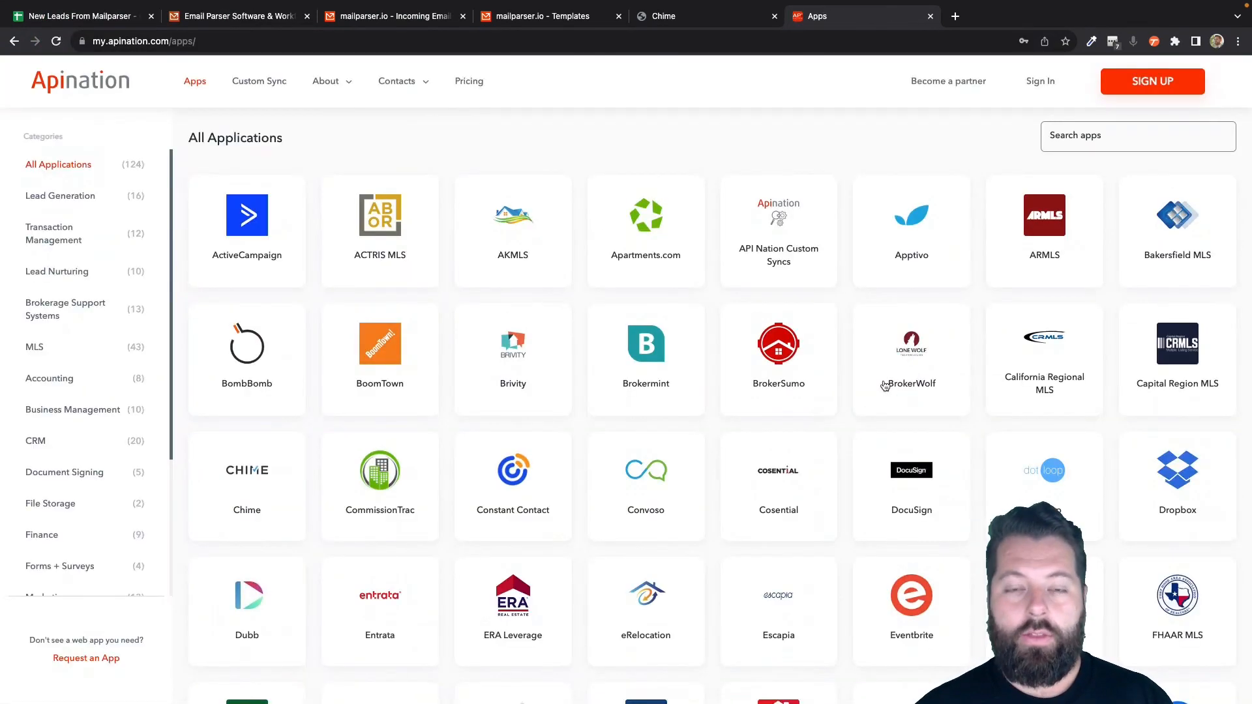
{"action": "scroll", "coordinate": [885, 385], "scroll_direction": "down", "scroll_amount": 6}
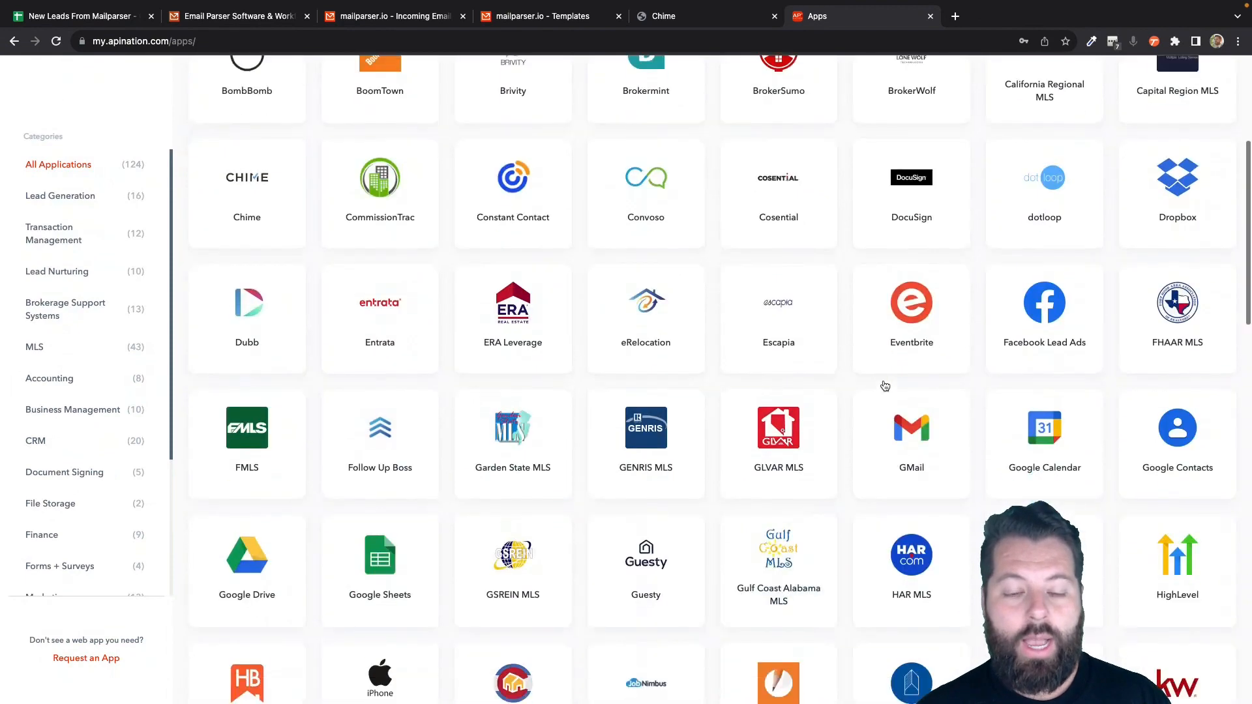
{"action": "scroll", "coordinate": [885, 387], "scroll_direction": "down", "scroll_amount": 2}
{"action": "scroll", "coordinate": [647, 356], "scroll_direction": "down", "scroll_amount": 5}
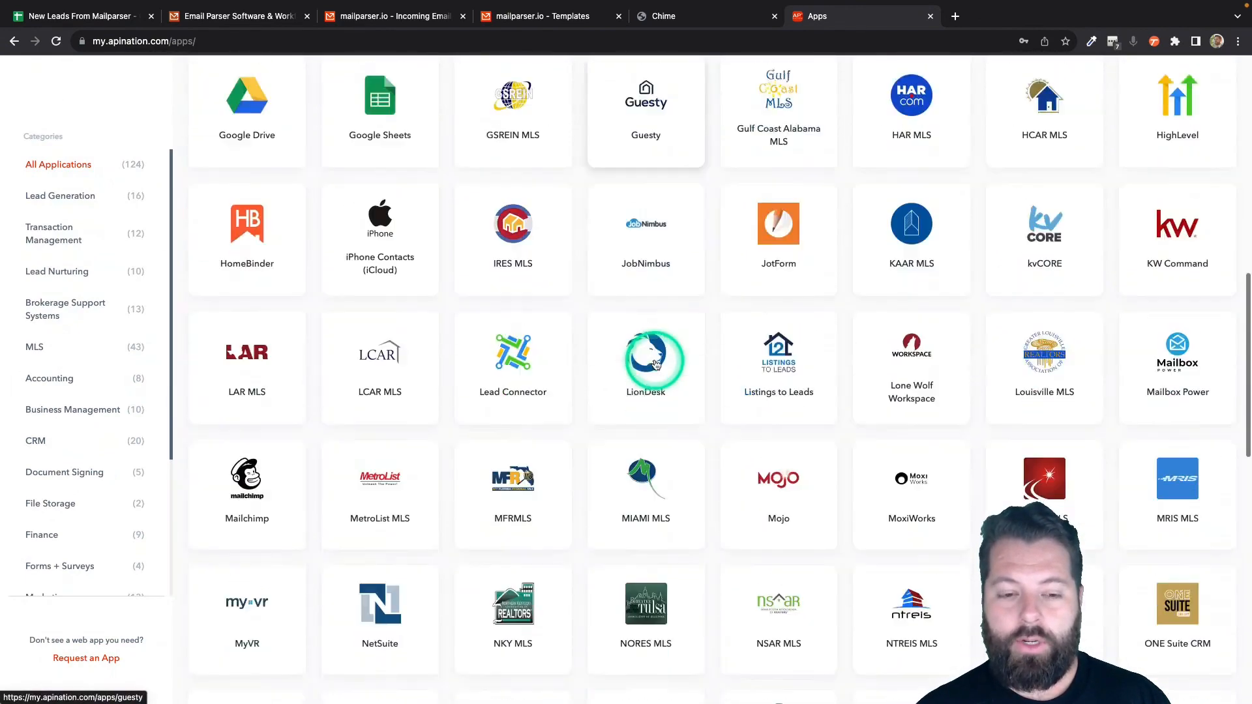
{"action": "scroll", "coordinate": [656, 365], "scroll_direction": "down", "scroll_amount": 1}
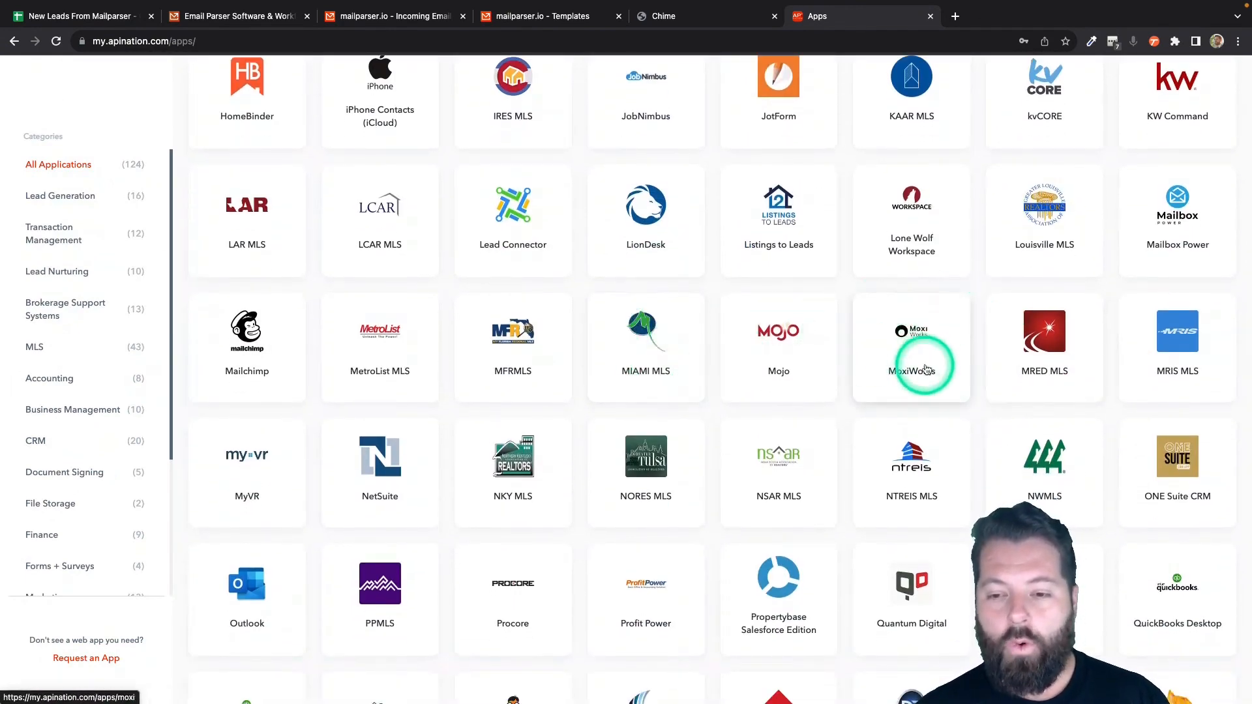
{"action": "left_click", "coordinate": [920, 346]}
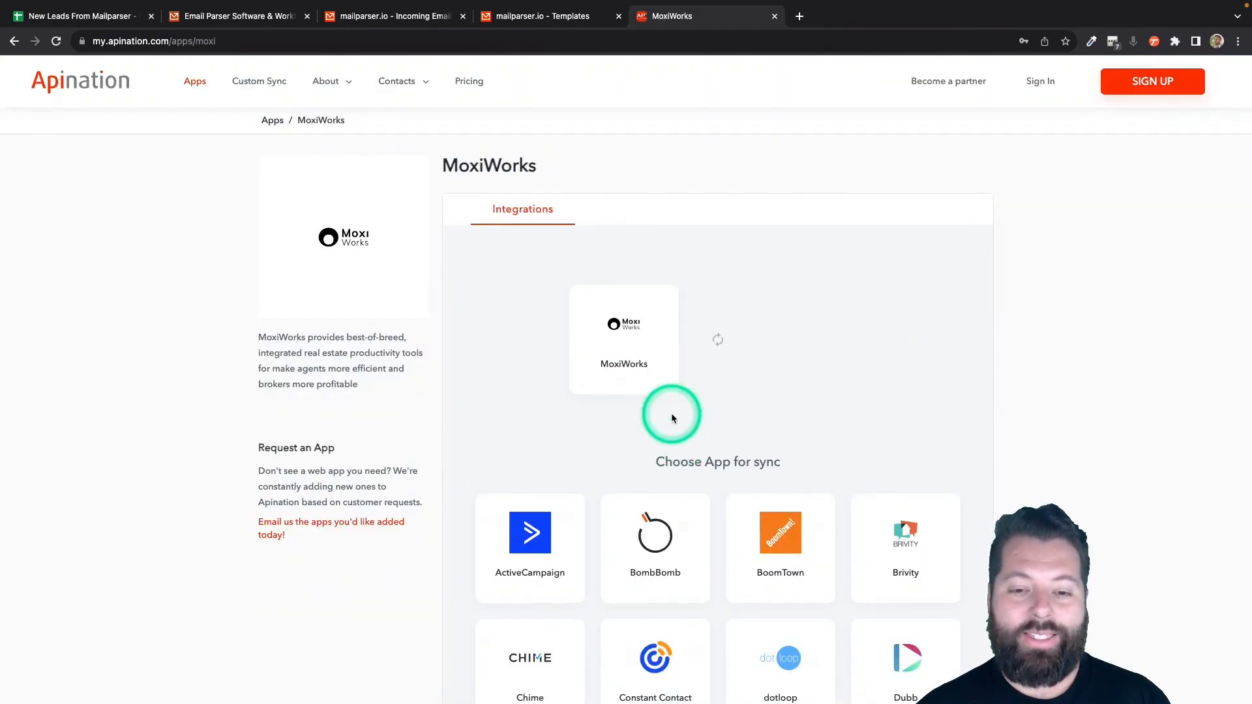
- Choose Google Sheets as the app to sync with MoxiWorks and activate Sync Contacts from Google Sheets to Moxi
{"action": "scroll", "coordinate": [671, 413], "scroll_direction": "down", "scroll_amount": 5}
{"action": "left_click", "coordinate": [942, 511]}
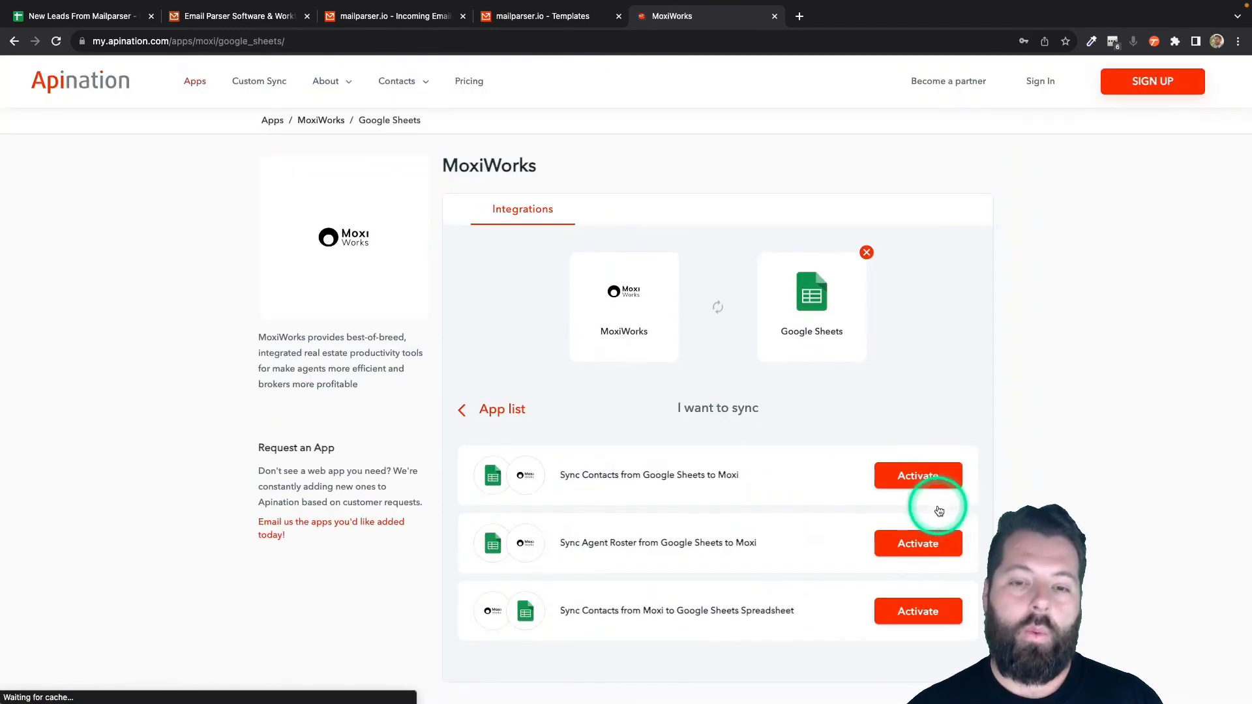
{"action": "scroll", "coordinate": [684, 431], "scroll_direction": "down", "scroll_amount": 2}
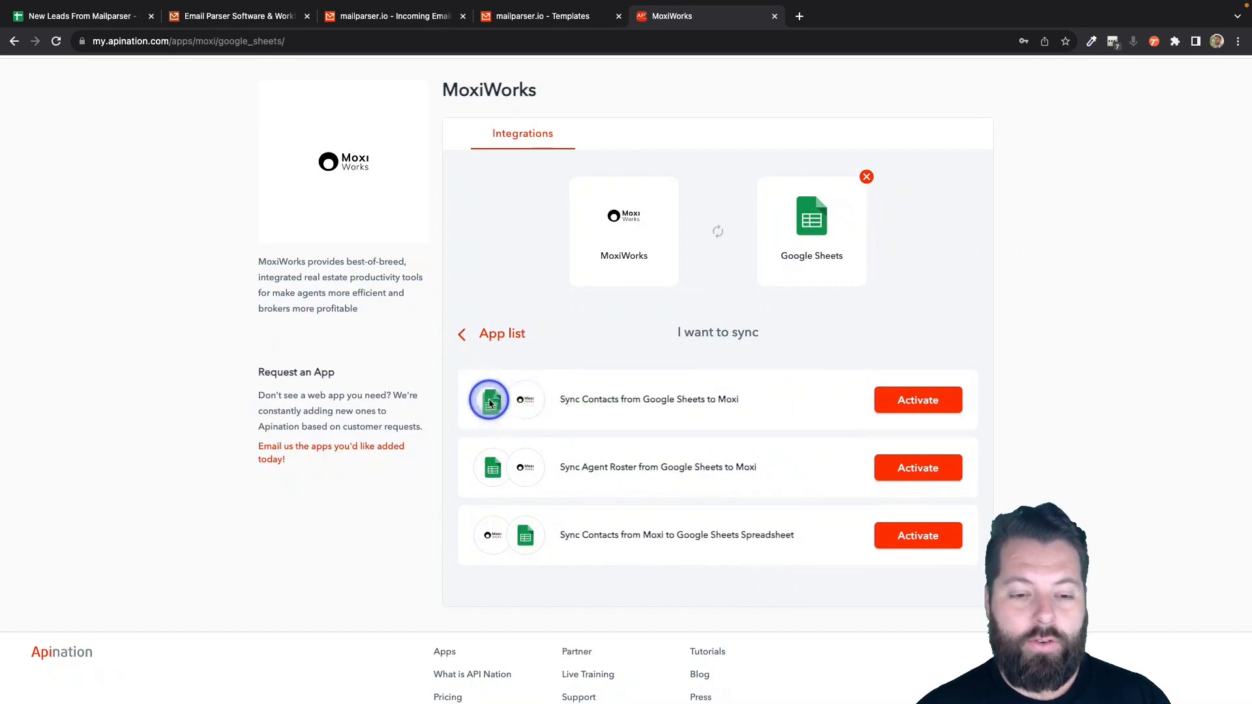
{"action": "left_click", "coordinate": [940, 401]}
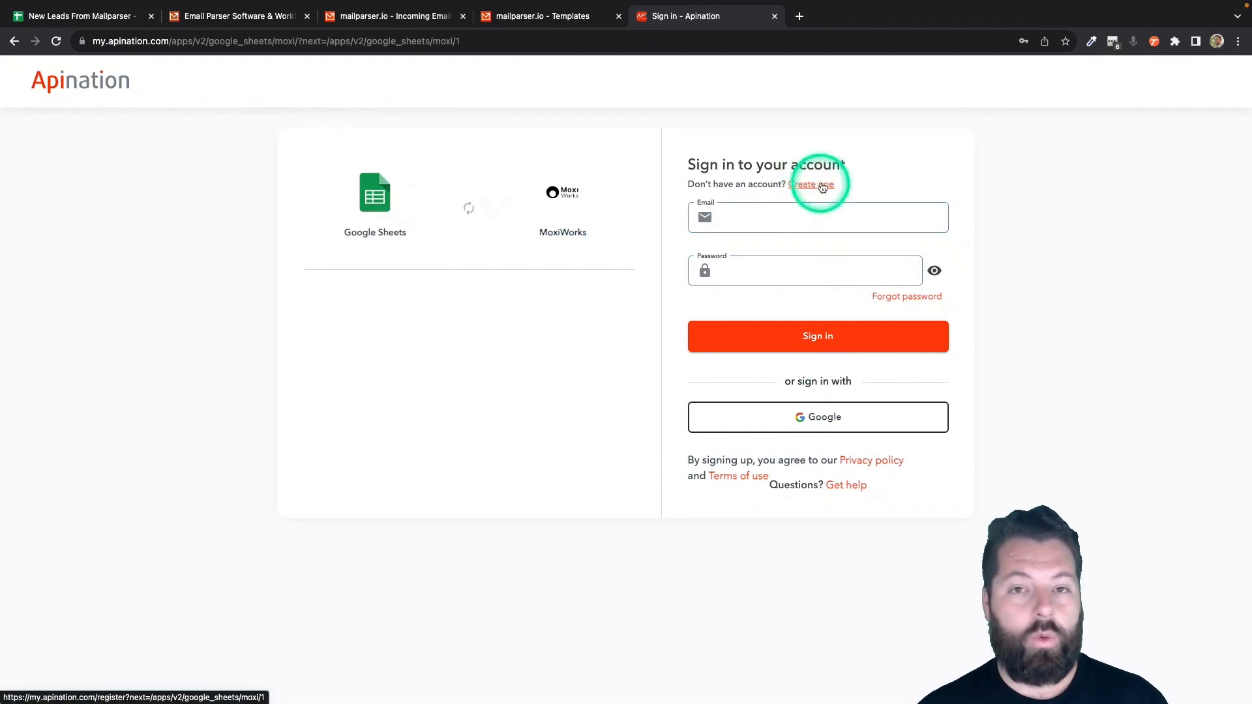
- Sign in to API Nation with the apination.com Google account and authorize its Google Sheets connection
{"action": "left_click", "coordinate": [825, 422]}
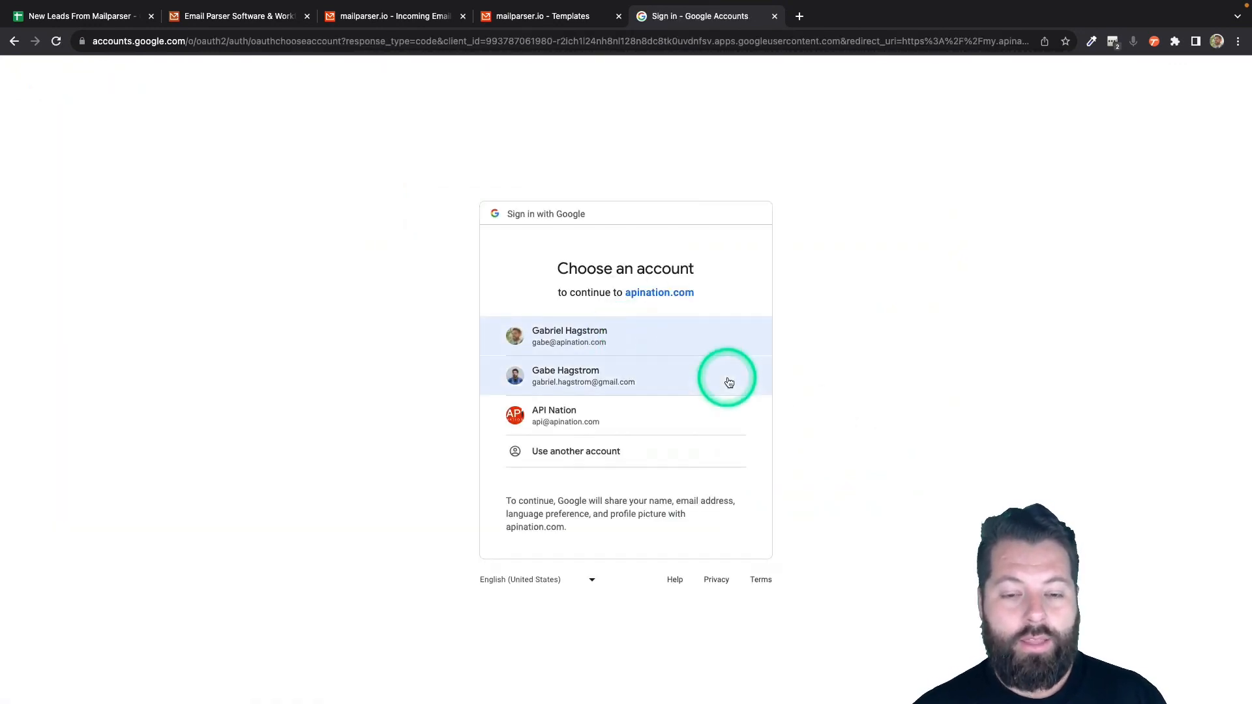
{"action": "left_click", "coordinate": [701, 341]}
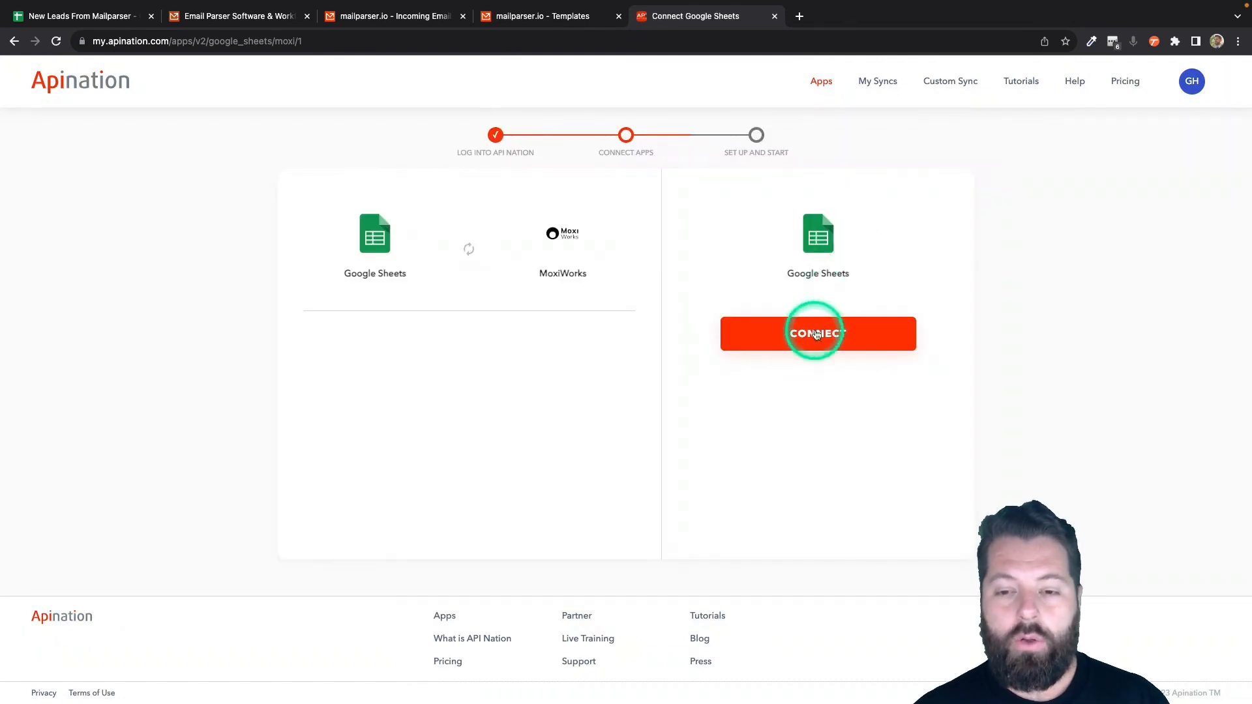
{"action": "left_click", "coordinate": [816, 334]}
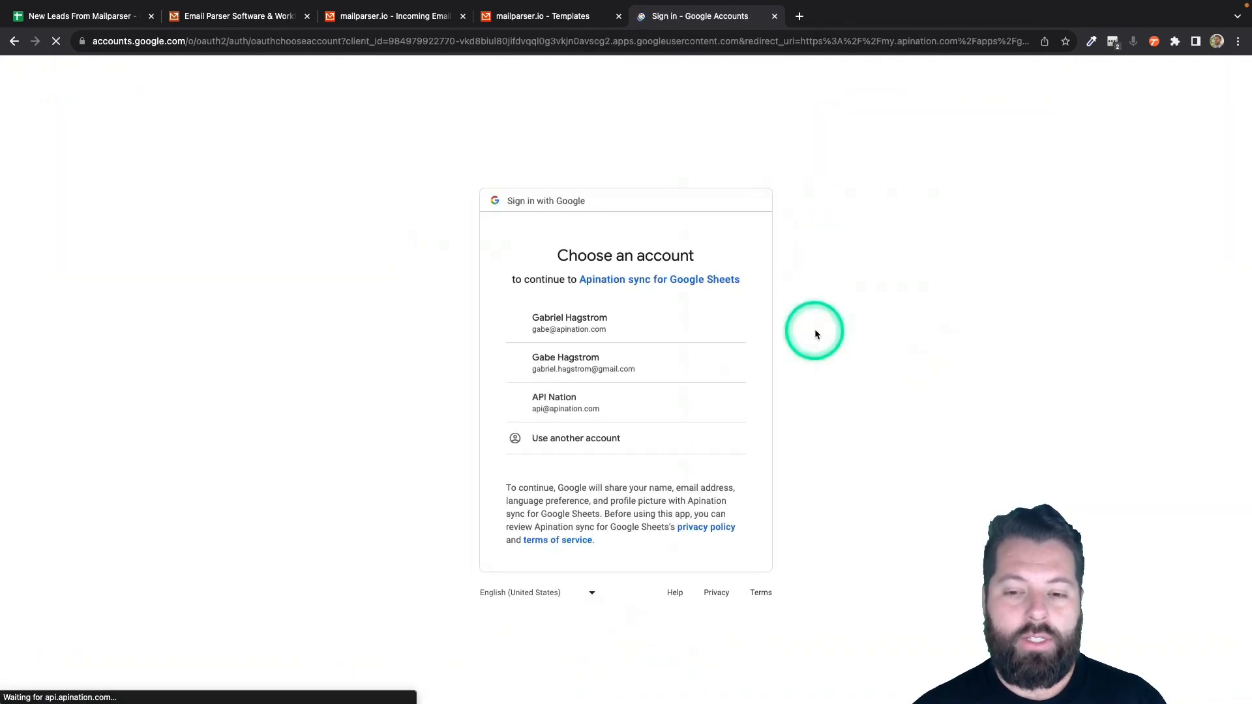
{"action": "left_click", "coordinate": [643, 328]}
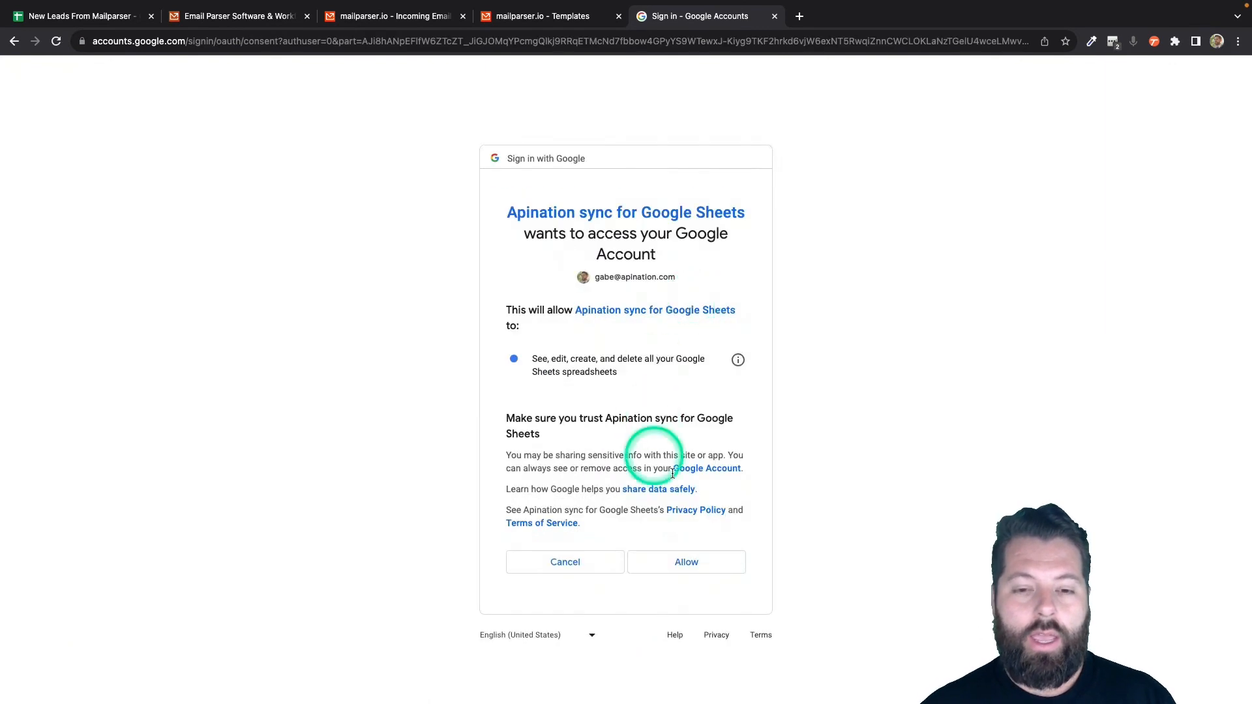
{"action": "left_click", "coordinate": [672, 563]}
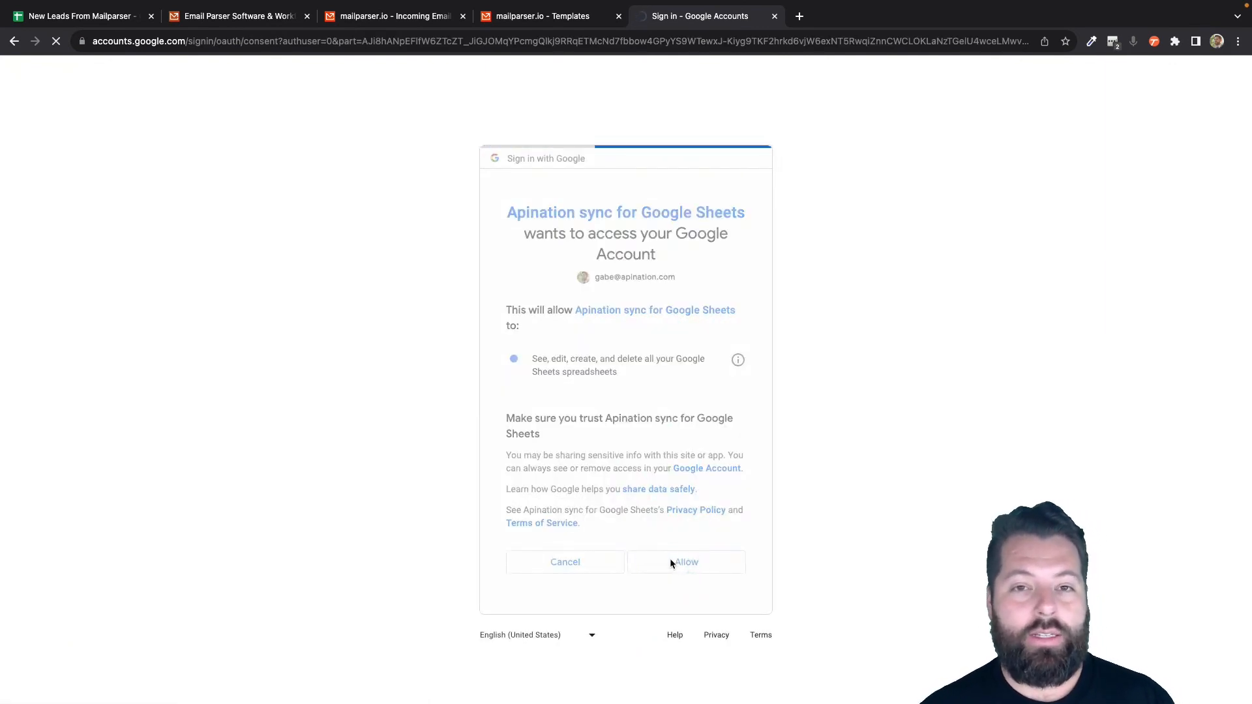
{"action": "left_click", "coordinate": [628, 333]}
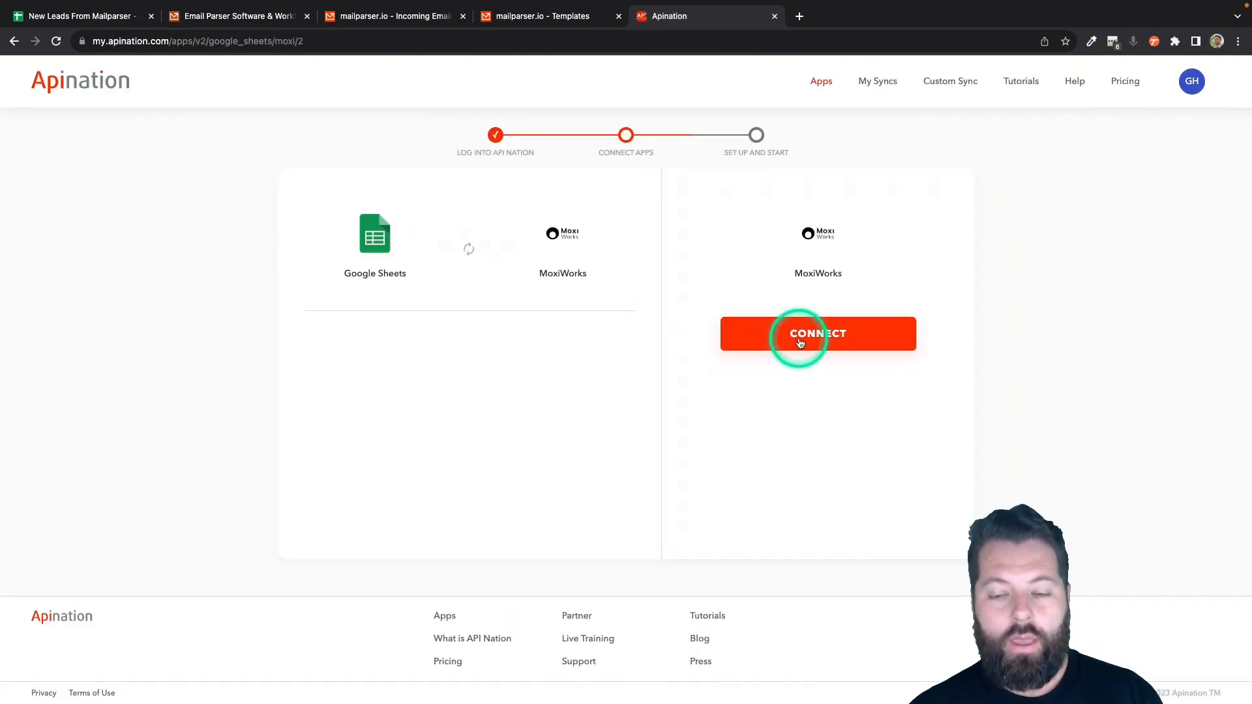
- Connect the MoxiWorks account to API Nation by signing in with its saved credentials
{"action": "left_click", "coordinate": [818, 332]}
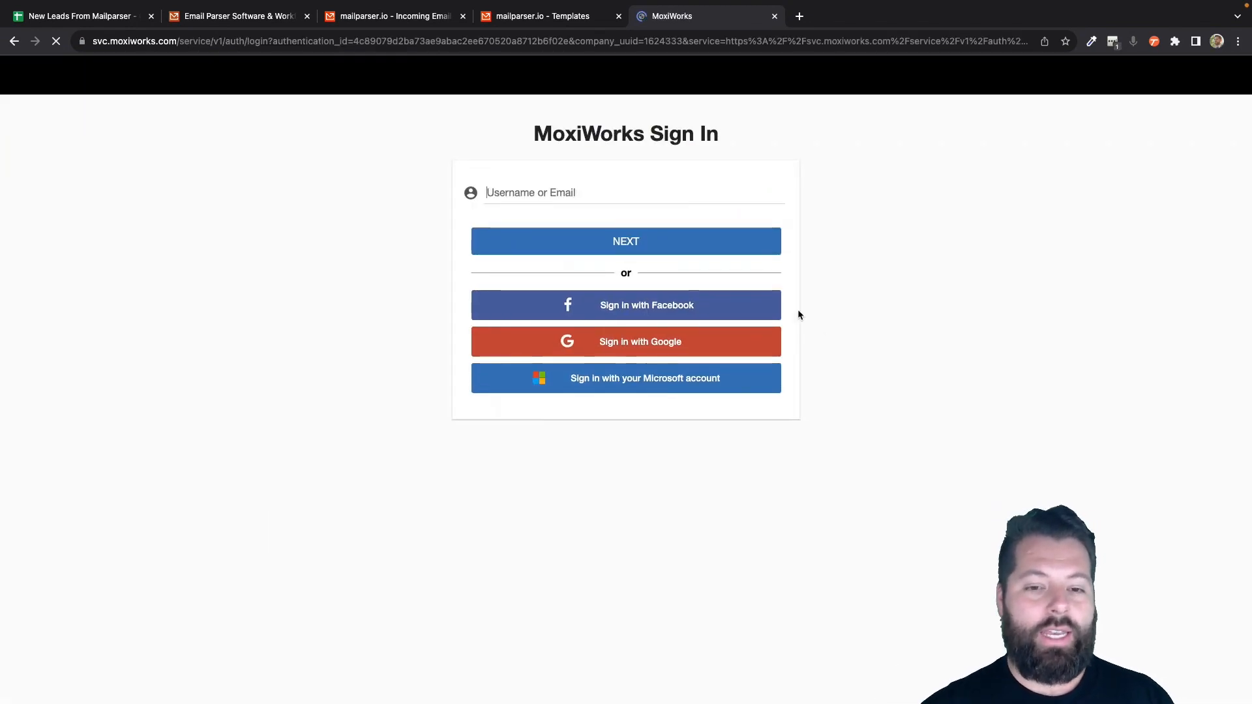
{"action": "left_click", "coordinate": [1113, 41]}
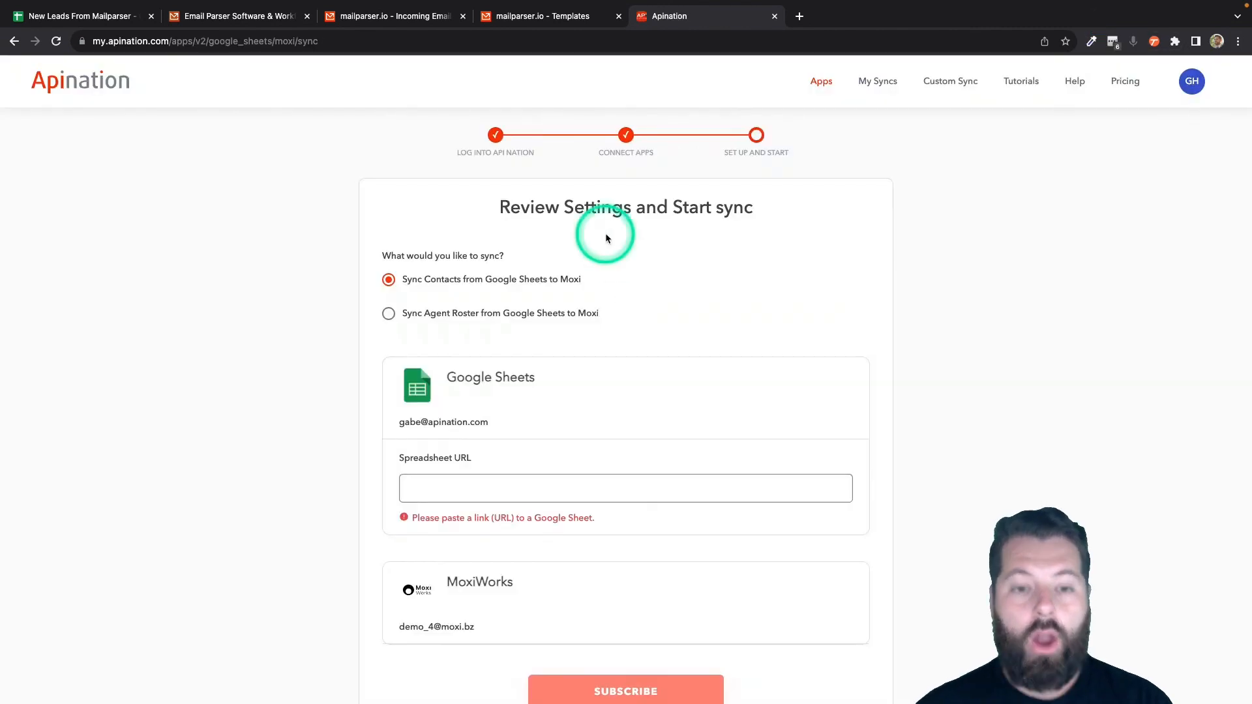
- Supply the New Leads From Mailparser spreadsheet's URL as the source for the contact sync and subscribe to it
{"action": "scroll", "coordinate": [609, 389], "scroll_direction": "down", "scroll_amount": 3}
{"action": "scroll", "coordinate": [610, 386], "scroll_direction": "up", "scroll_amount": 1}
{"action": "left_click", "coordinate": [610, 387]}
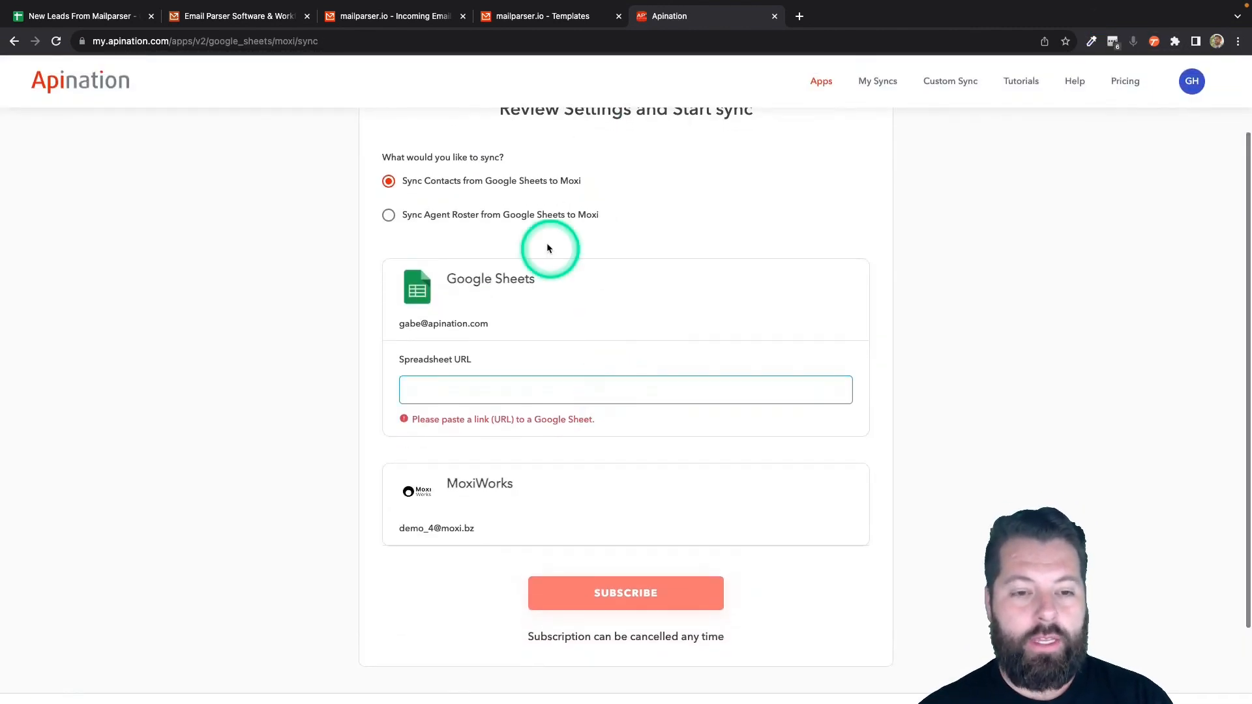
{"action": "scroll", "coordinate": [421, 198], "scroll_direction": "up", "scroll_amount": 1}
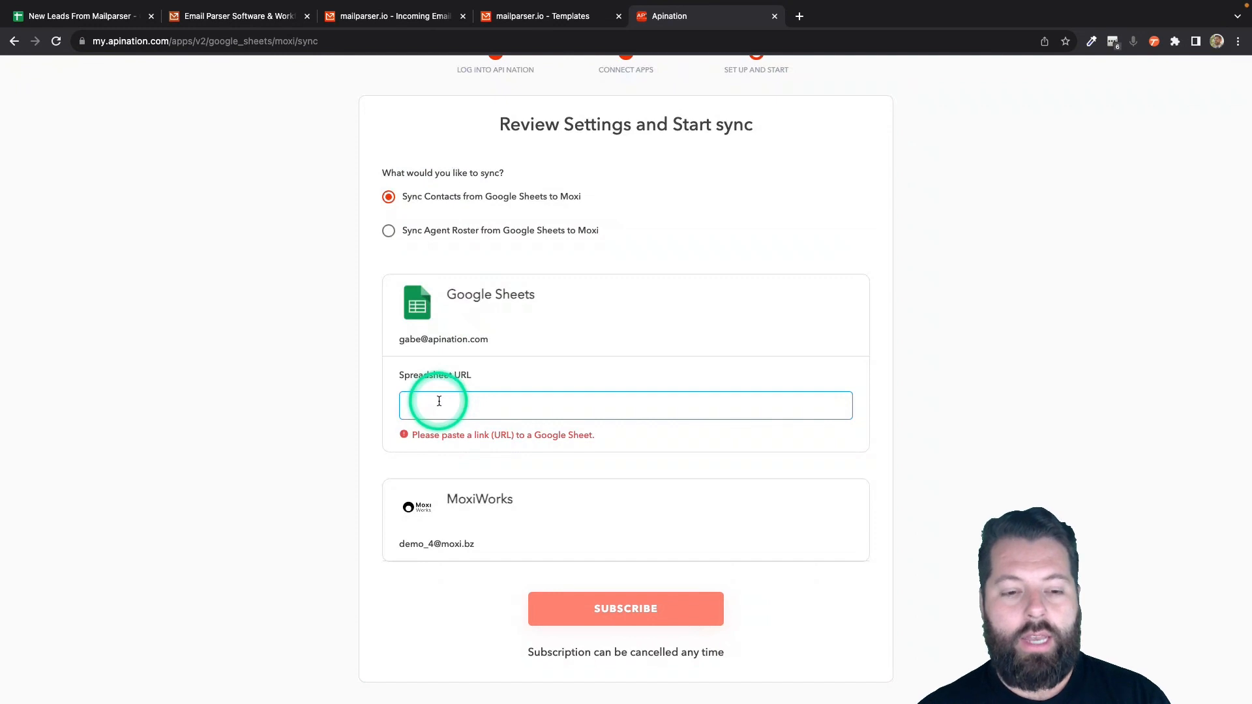
{"action": "left_click", "coordinate": [69, 16]}
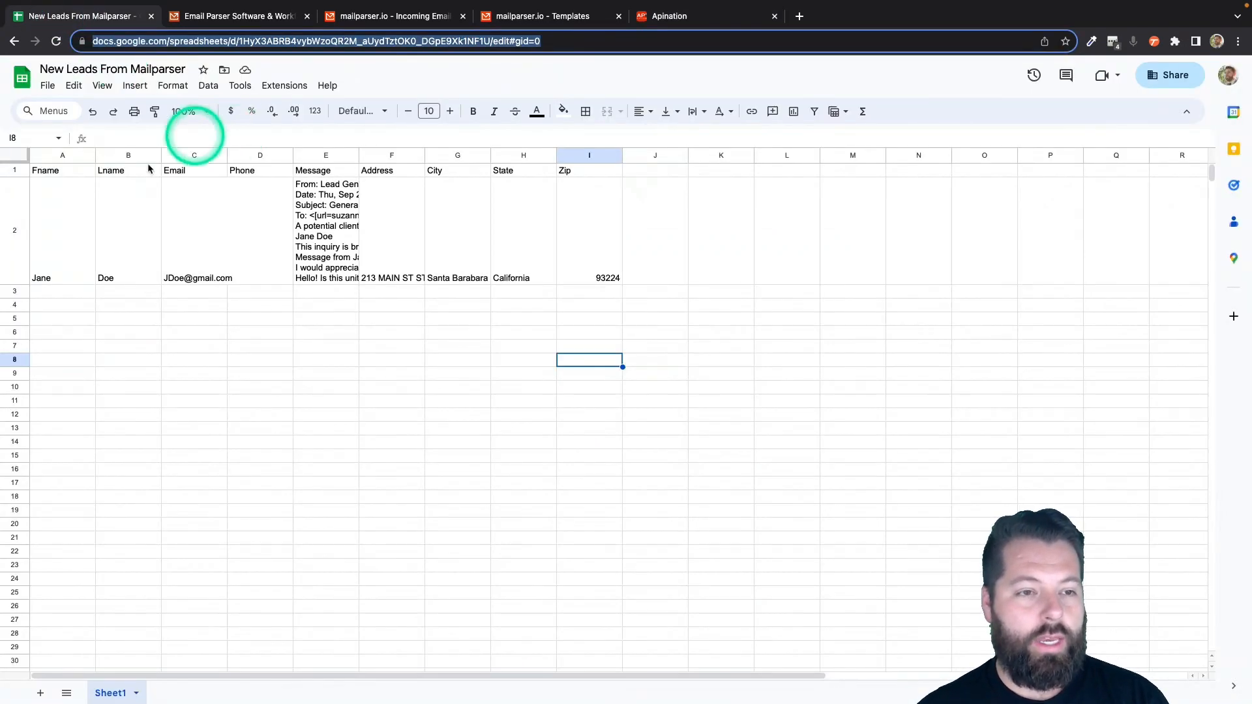
{"action": "left_click", "coordinate": [170, 43]}
{"action": "key", "text": "super+c"}
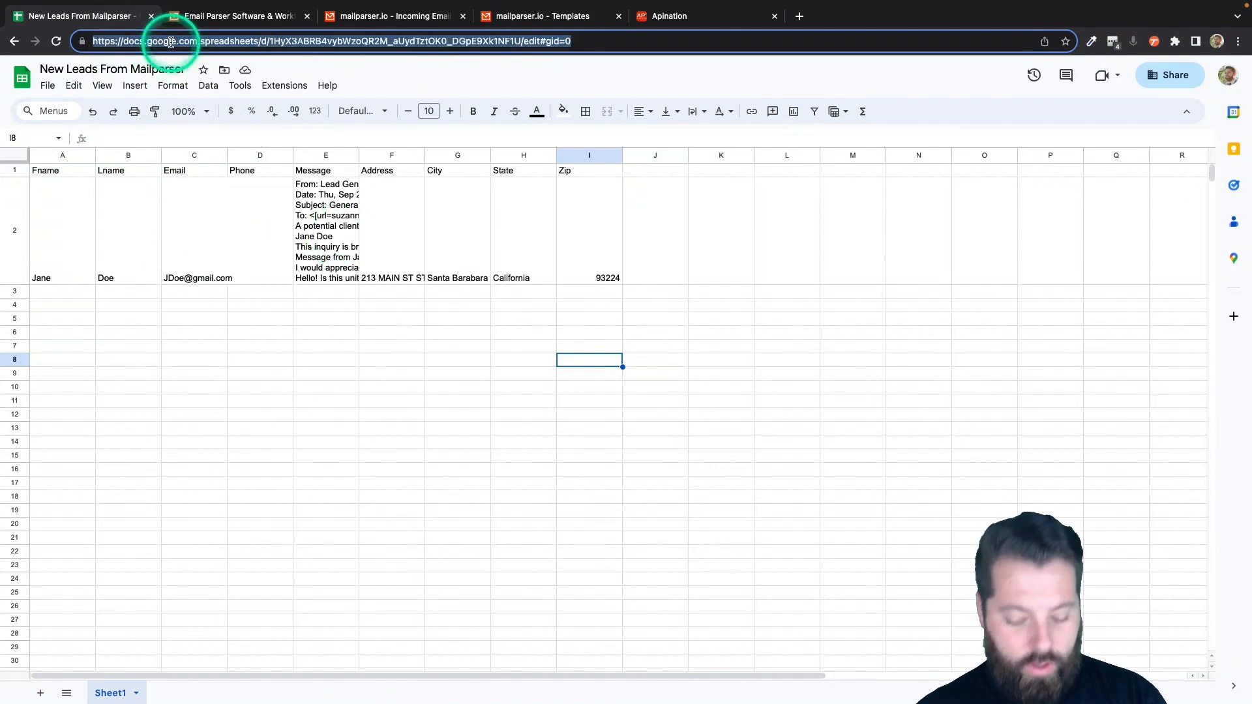
{"action": "left_click", "coordinate": [691, 16]}
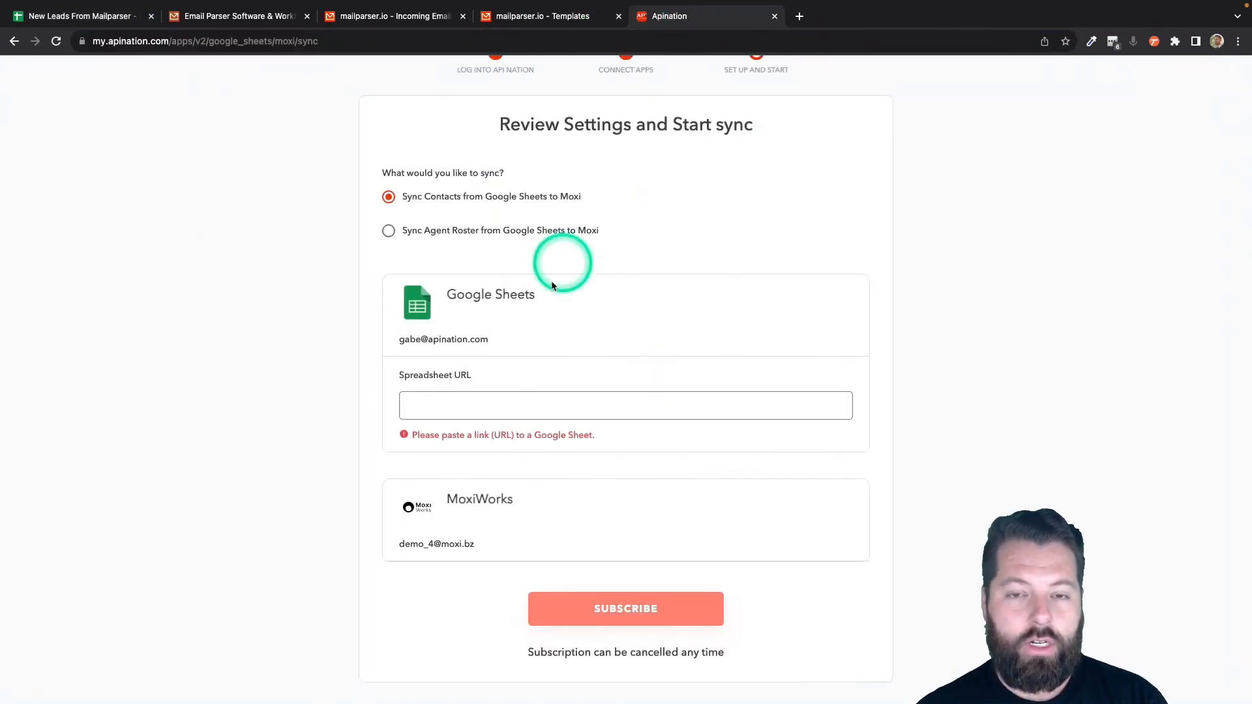
{"action": "left_click", "coordinate": [511, 405]}
{"action": "key", "text": "super+v"}
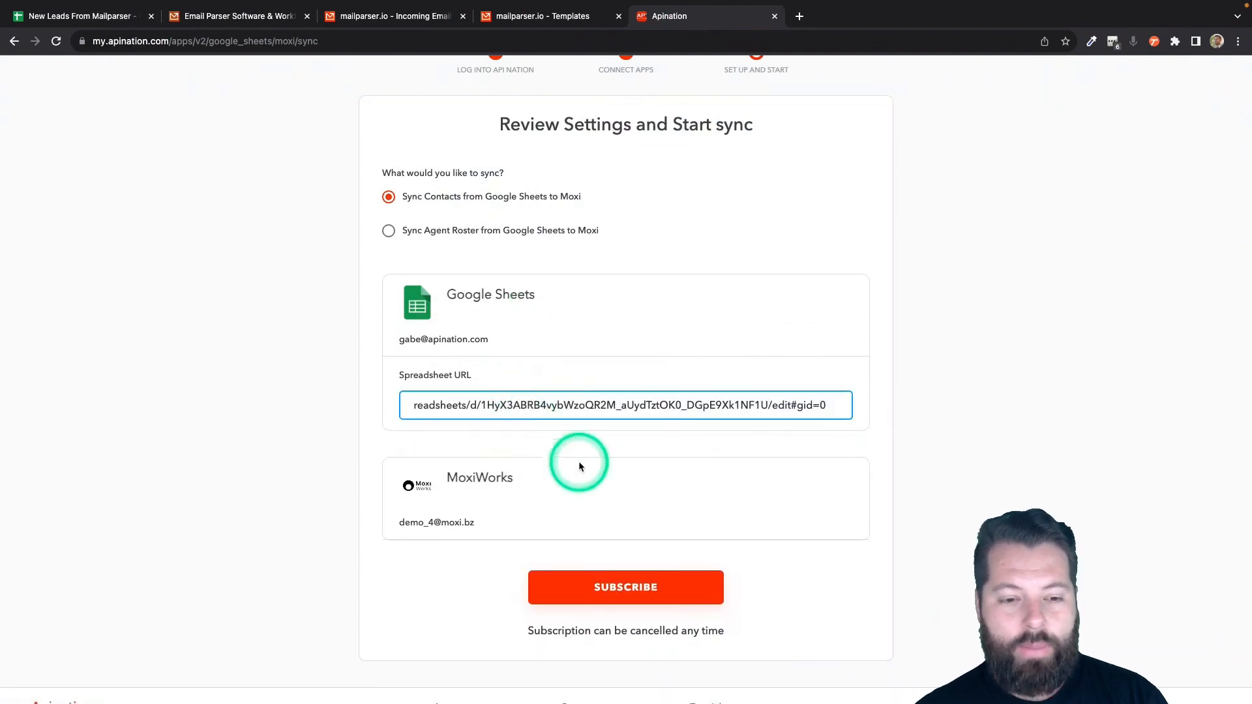
{"action": "scroll", "coordinate": [579, 465], "scroll_direction": "down", "scroll_amount": 1}
{"action": "left_click", "coordinate": [587, 507]}
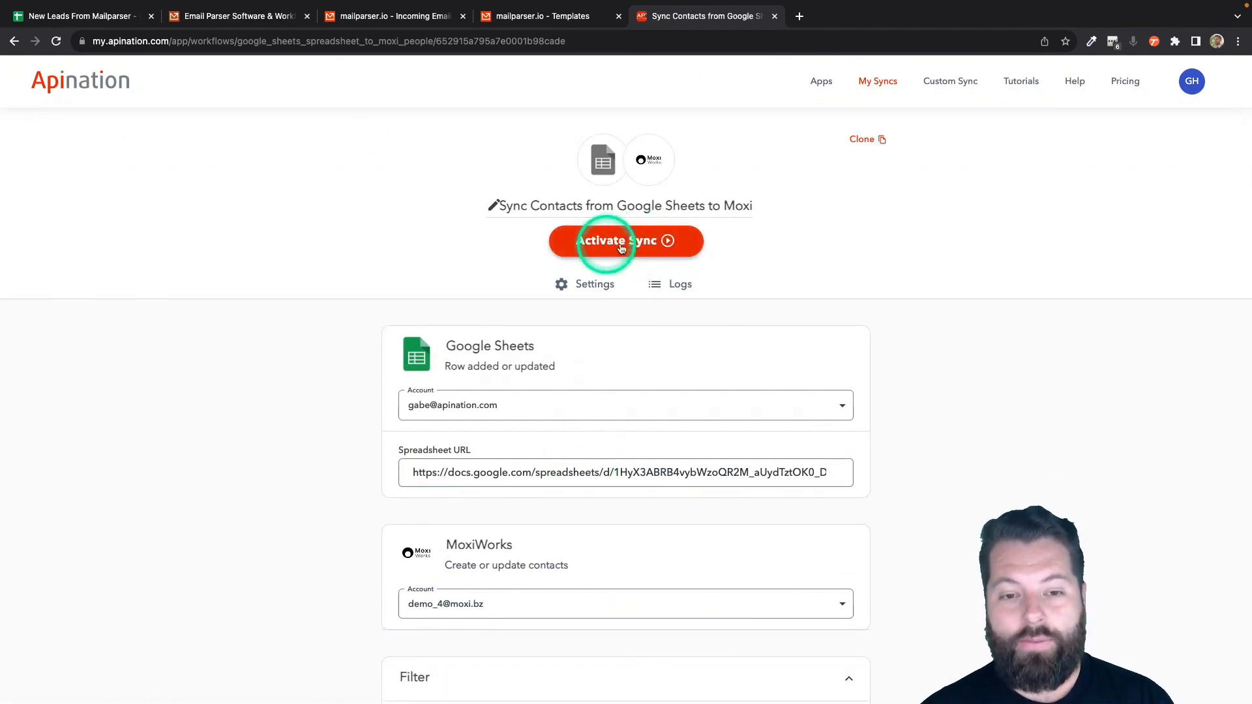
- Set the sync's filter to rows whose City does not contain San Diego
{"action": "scroll", "coordinate": [398, 360], "scroll_direction": "down", "scroll_amount": 5}
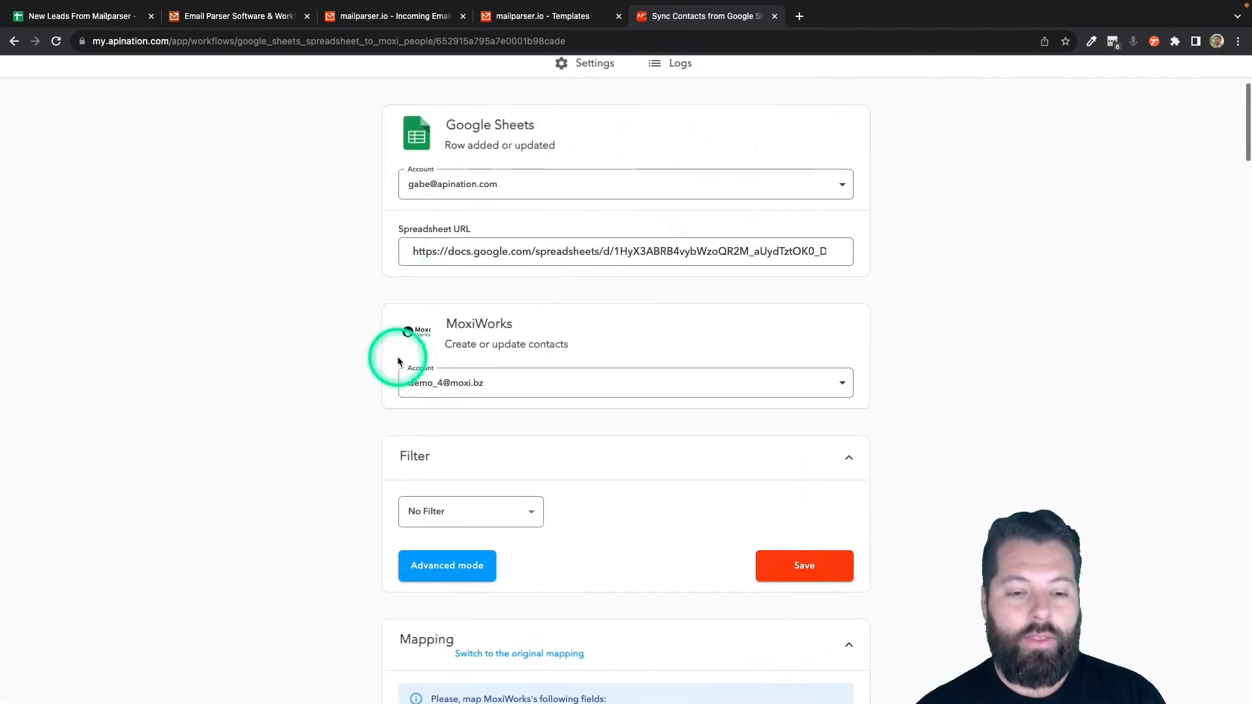
{"action": "left_click", "coordinate": [399, 362]}
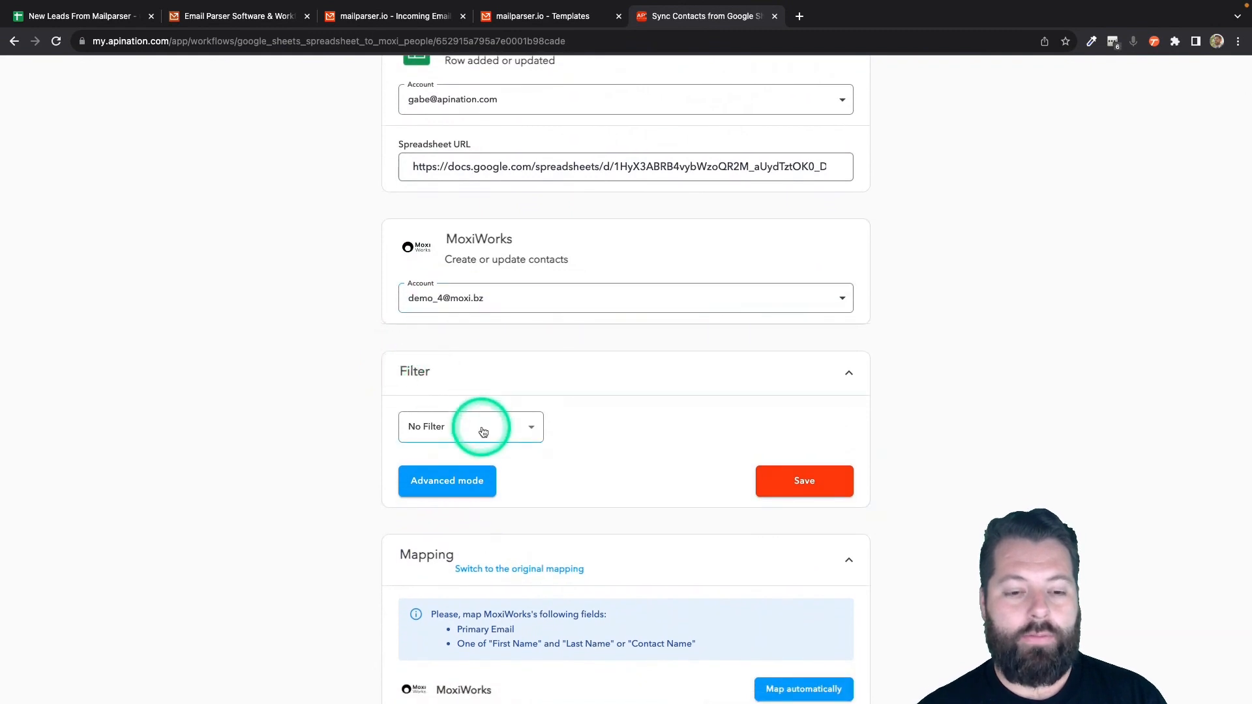
{"action": "left_click", "coordinate": [483, 433]}
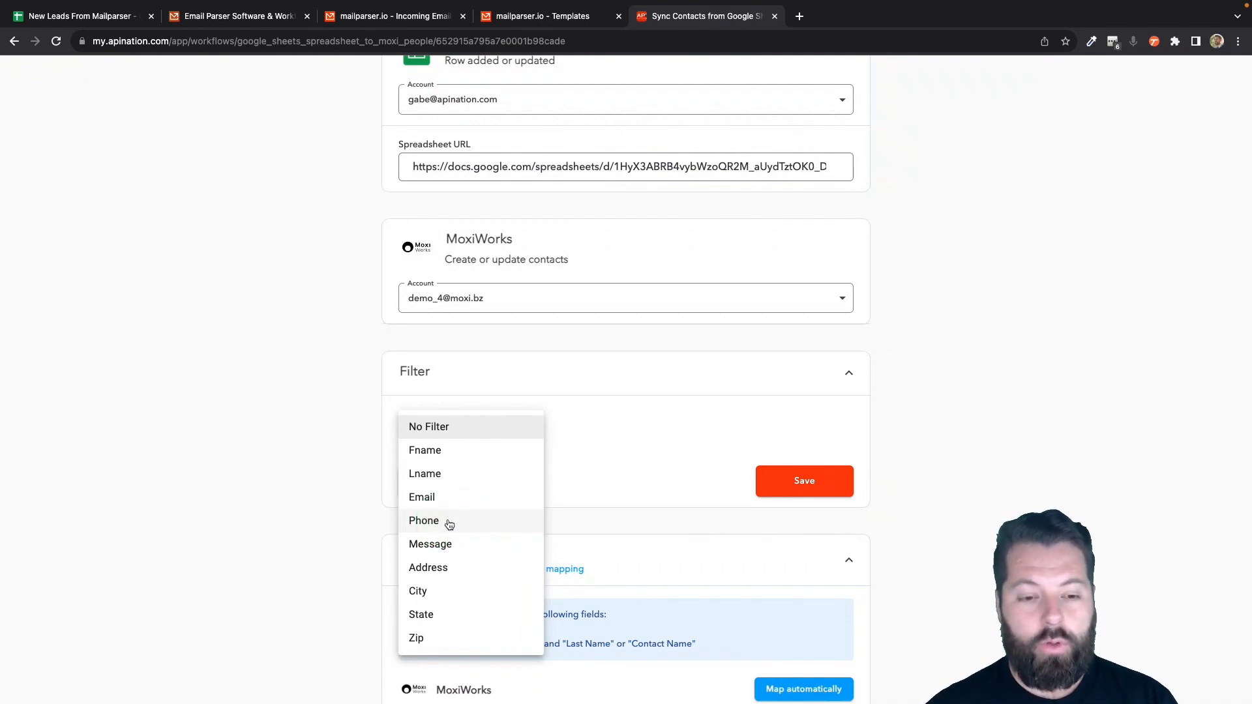
{"action": "left_click", "coordinate": [438, 591]}
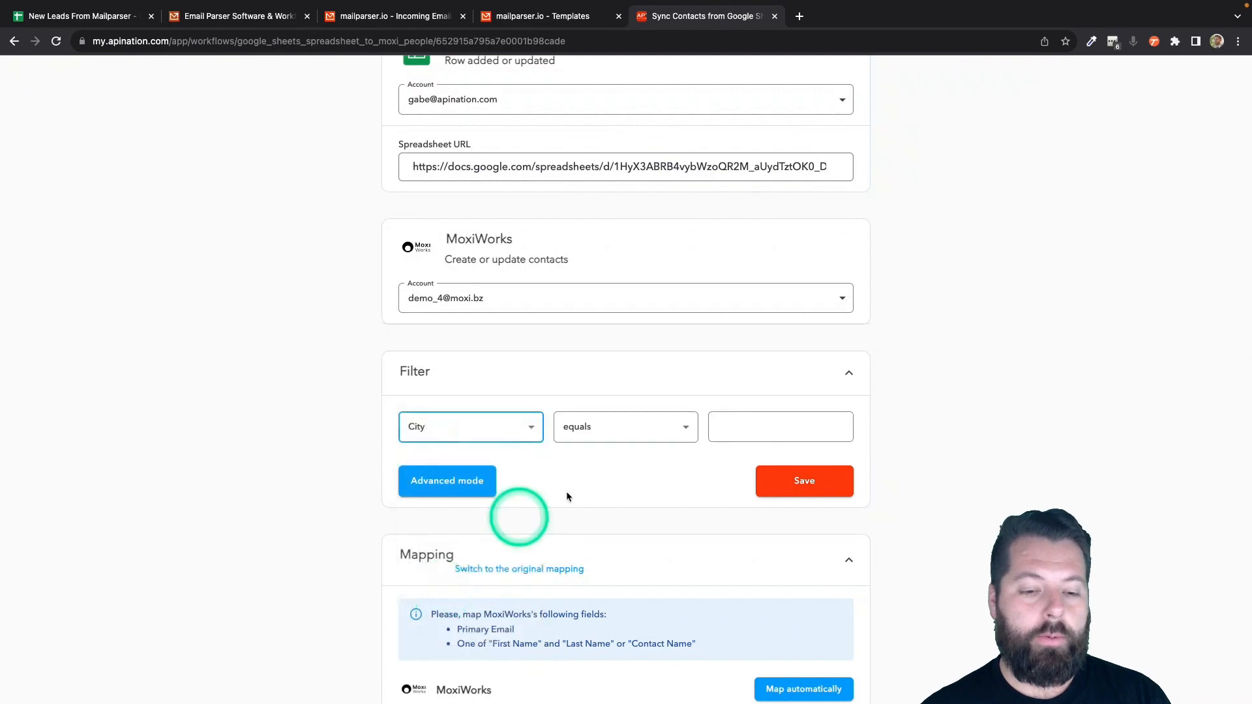
{"action": "left_click", "coordinate": [652, 426]}
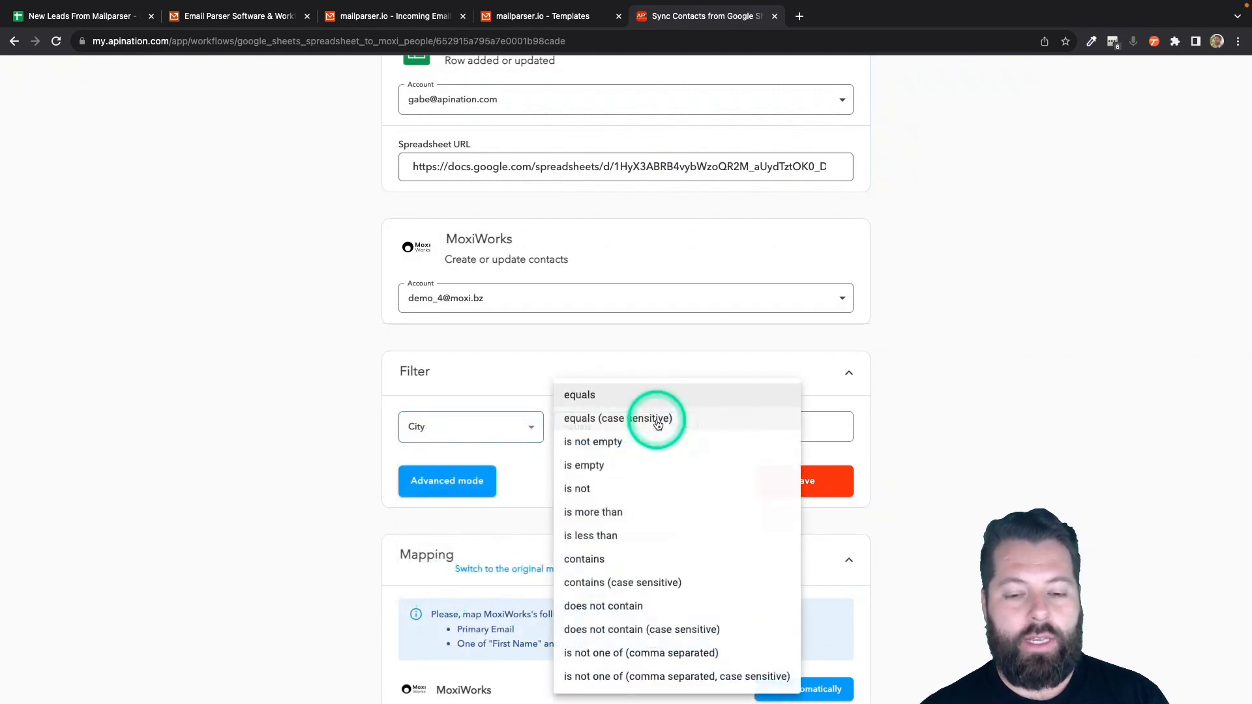
{"action": "left_click", "coordinate": [689, 364]}
{"action": "left_click", "coordinate": [646, 425]}
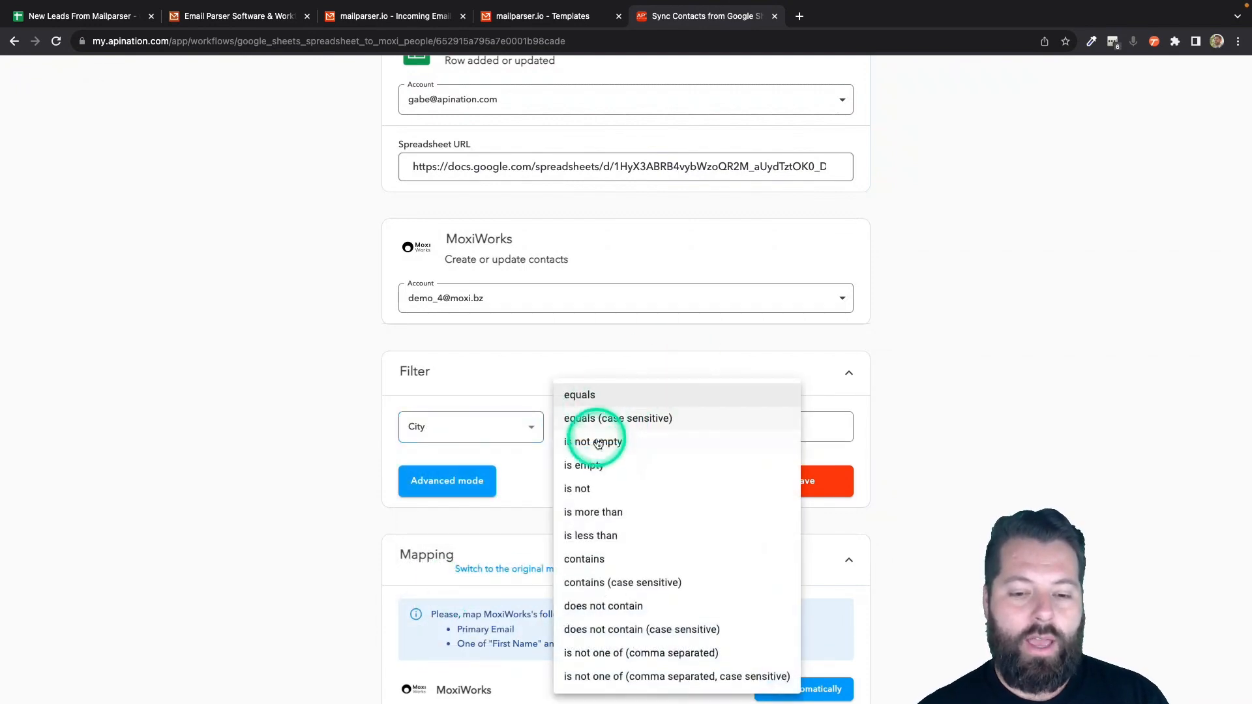
{"action": "left_click", "coordinate": [577, 606]}
{"action": "left_click", "coordinate": [728, 431]}
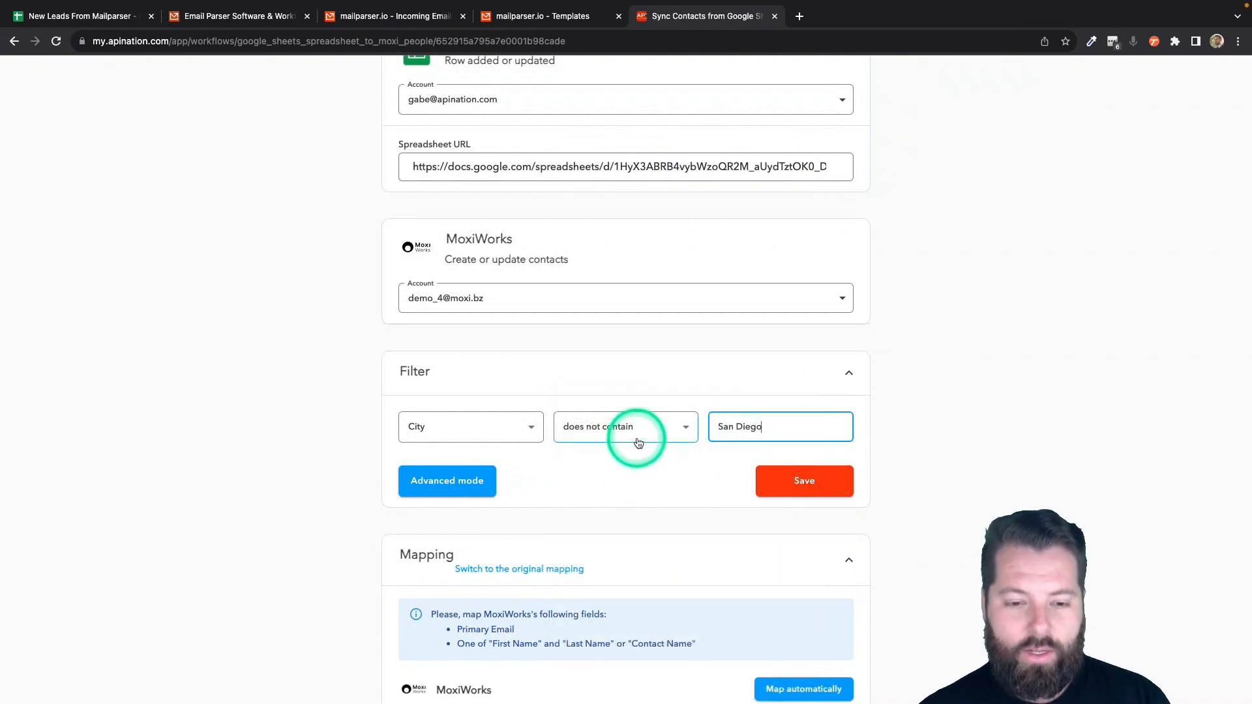
- Reset the sync's filter to No Filter and save it
{"action": "left_click", "coordinate": [531, 431]}
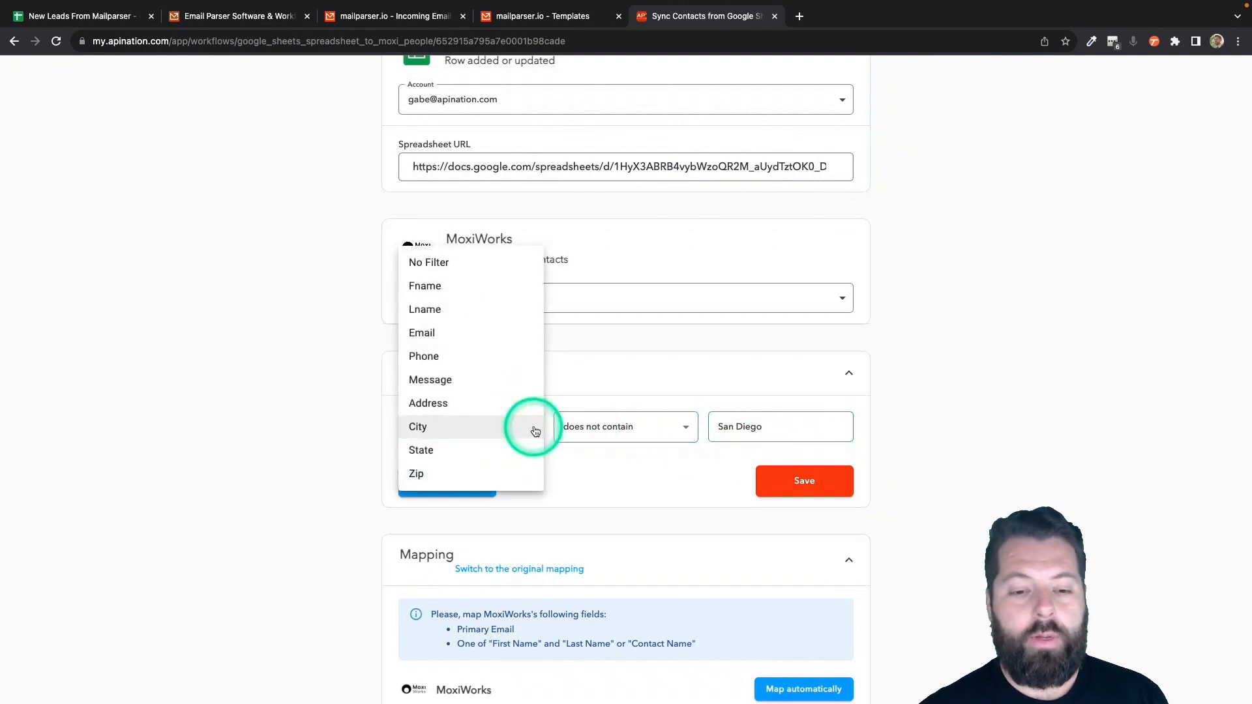
{"action": "left_click", "coordinate": [458, 266]}
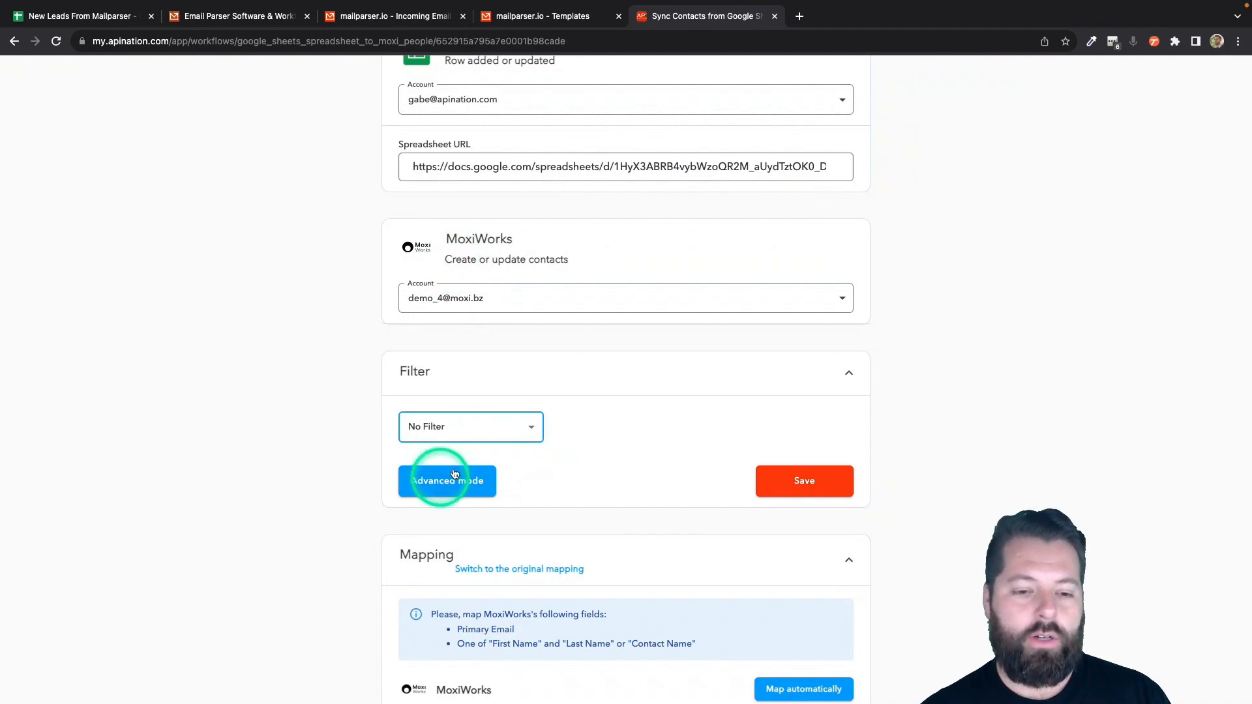
{"action": "left_click", "coordinate": [774, 479]}
- Map the MoxiWorks Contact Name field to the spreadsheet's Fname and Lname columns
{"action": "scroll", "coordinate": [655, 476], "scroll_direction": "down", "scroll_amount": 3}
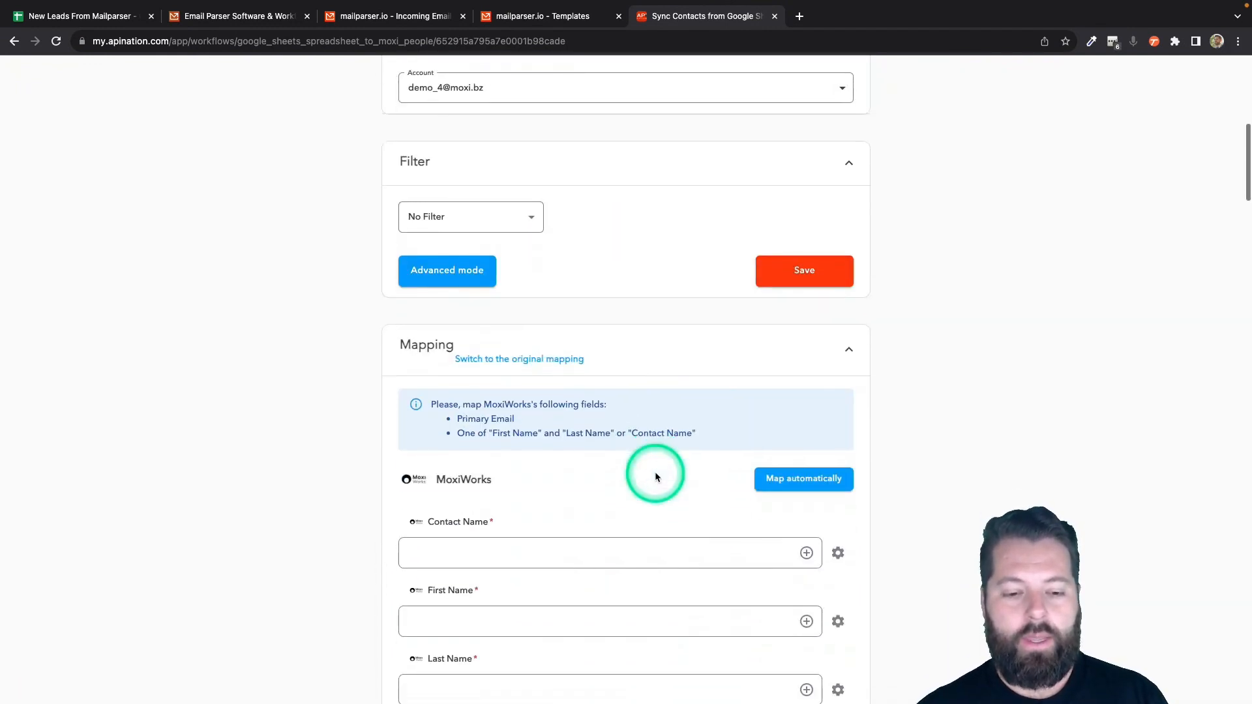
{"action": "scroll", "coordinate": [656, 476], "scroll_direction": "down", "scroll_amount": 3}
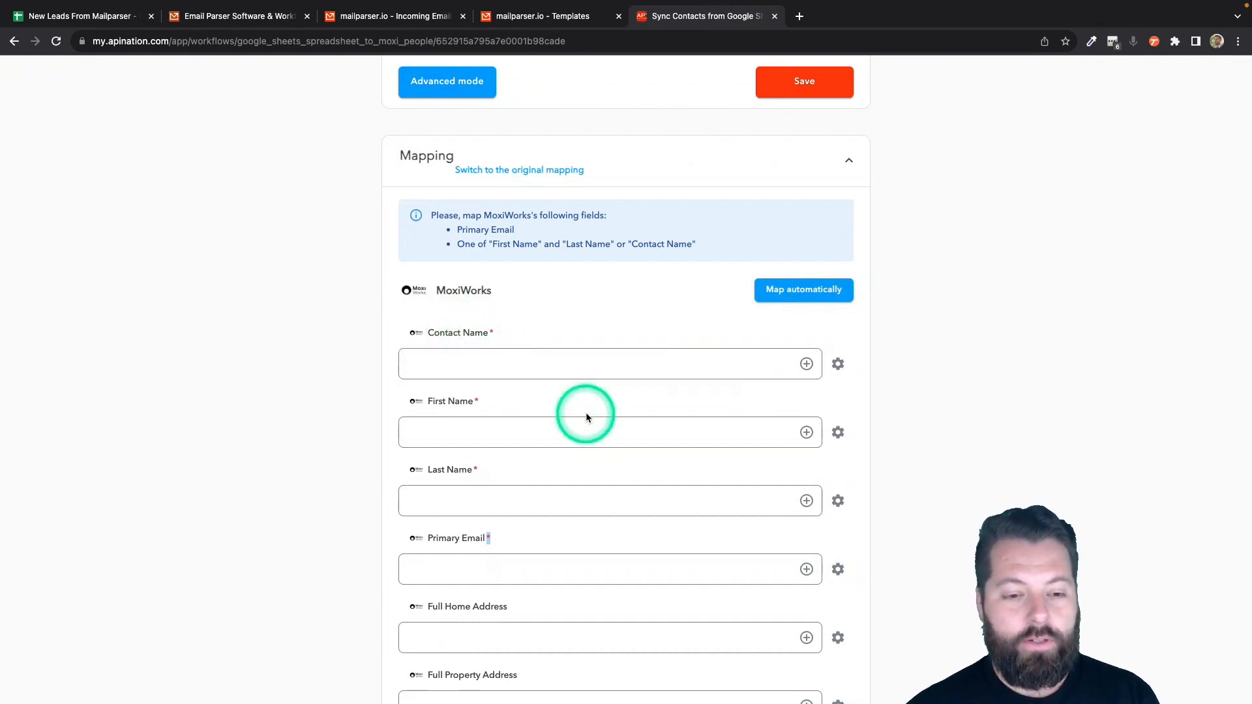
{"action": "left_click", "coordinate": [807, 364]}
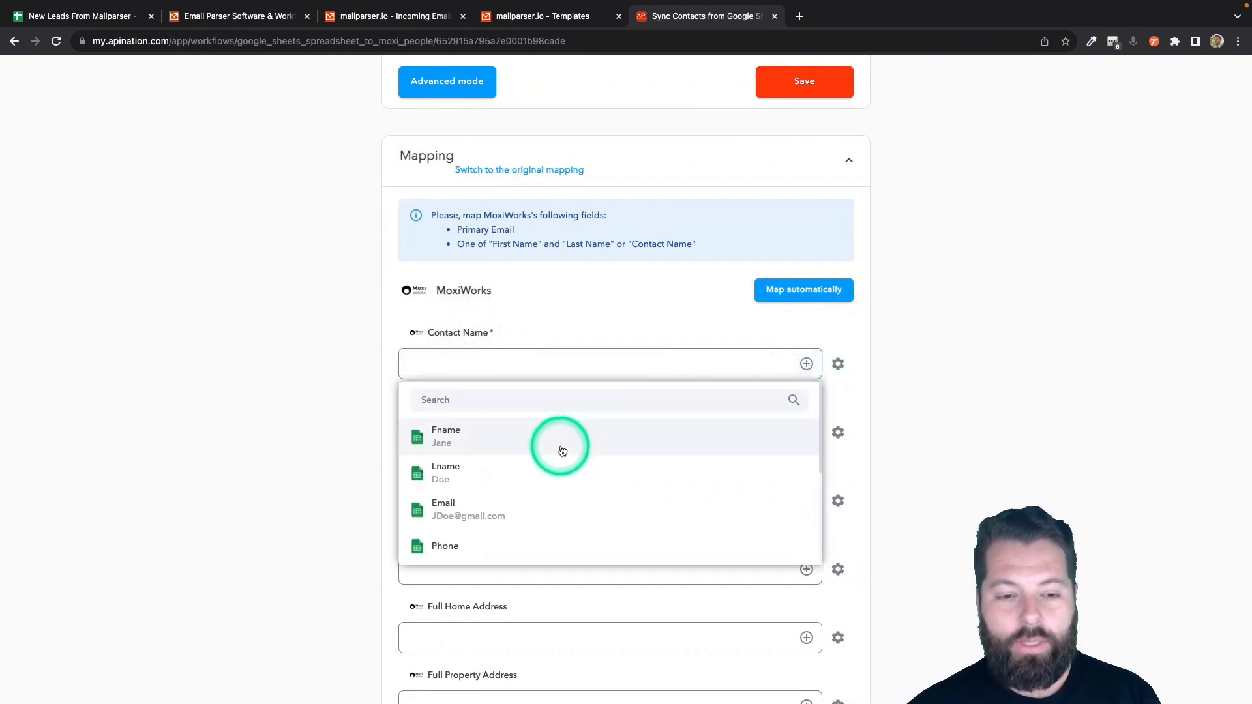
{"action": "left_click", "coordinate": [559, 444]}
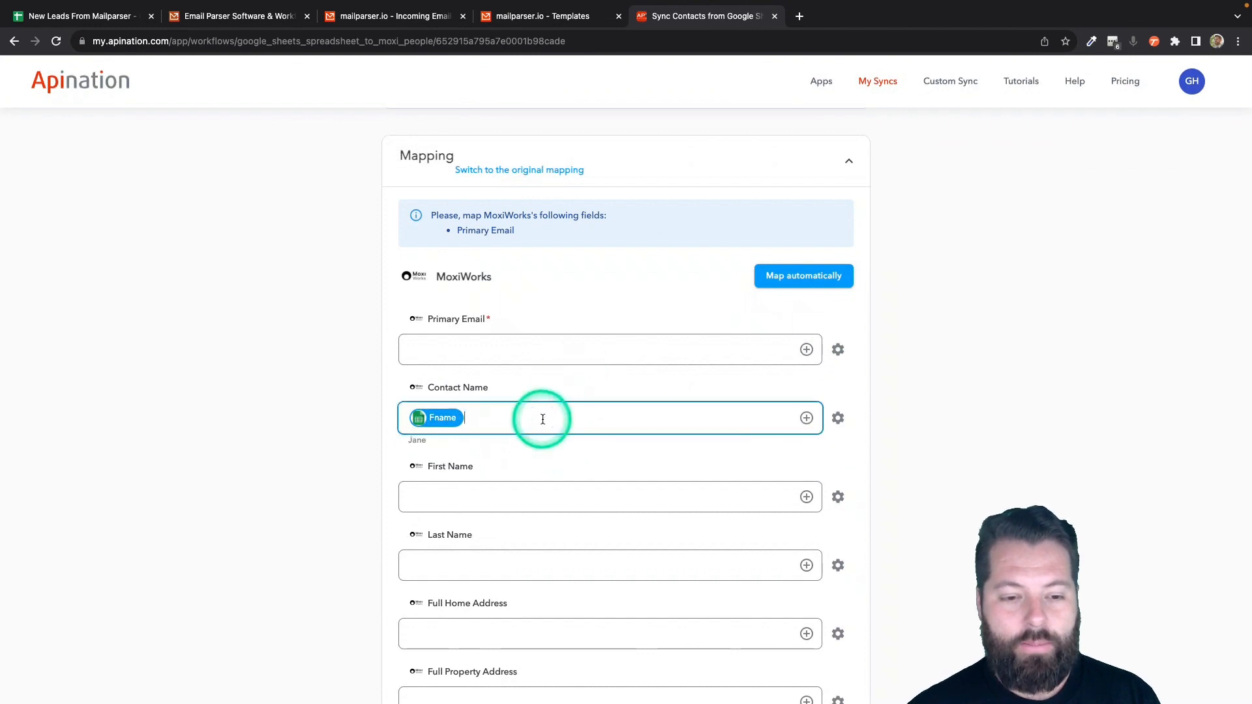
{"action": "scroll", "coordinate": [541, 417], "scroll_direction": "down", "scroll_amount": 1}
{"action": "left_click", "coordinate": [807, 382]}
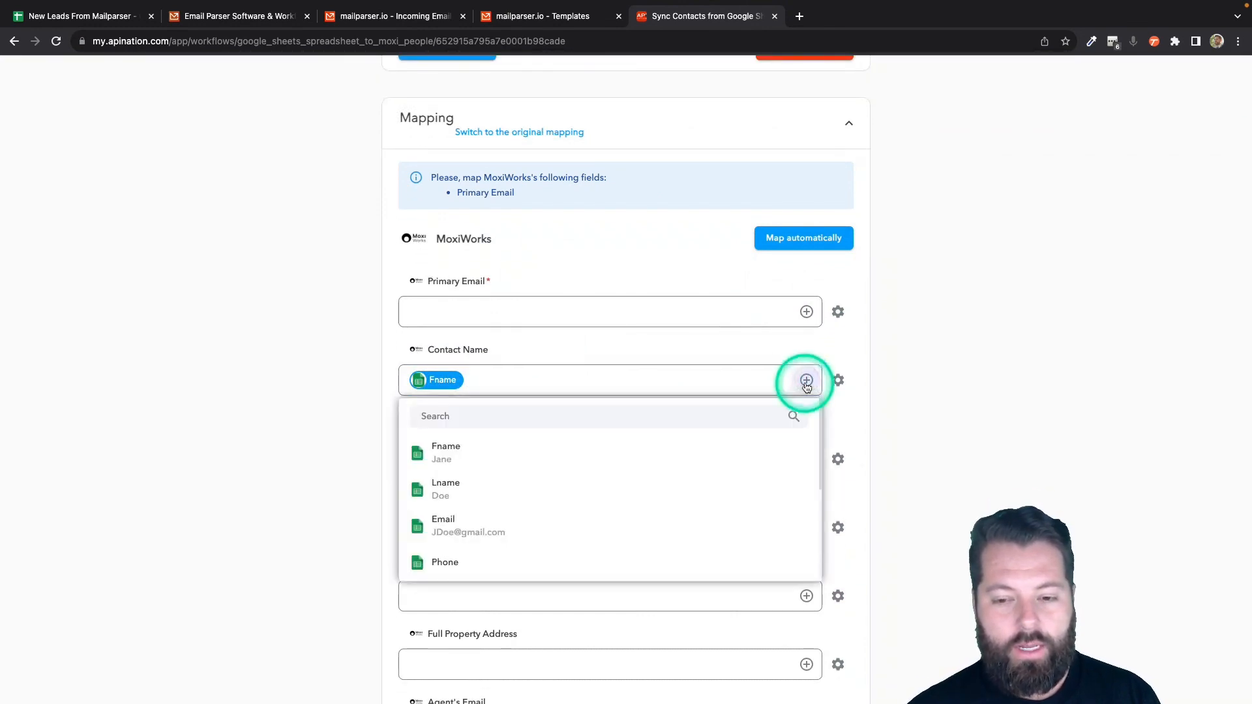
{"action": "left_click", "coordinate": [520, 486]}
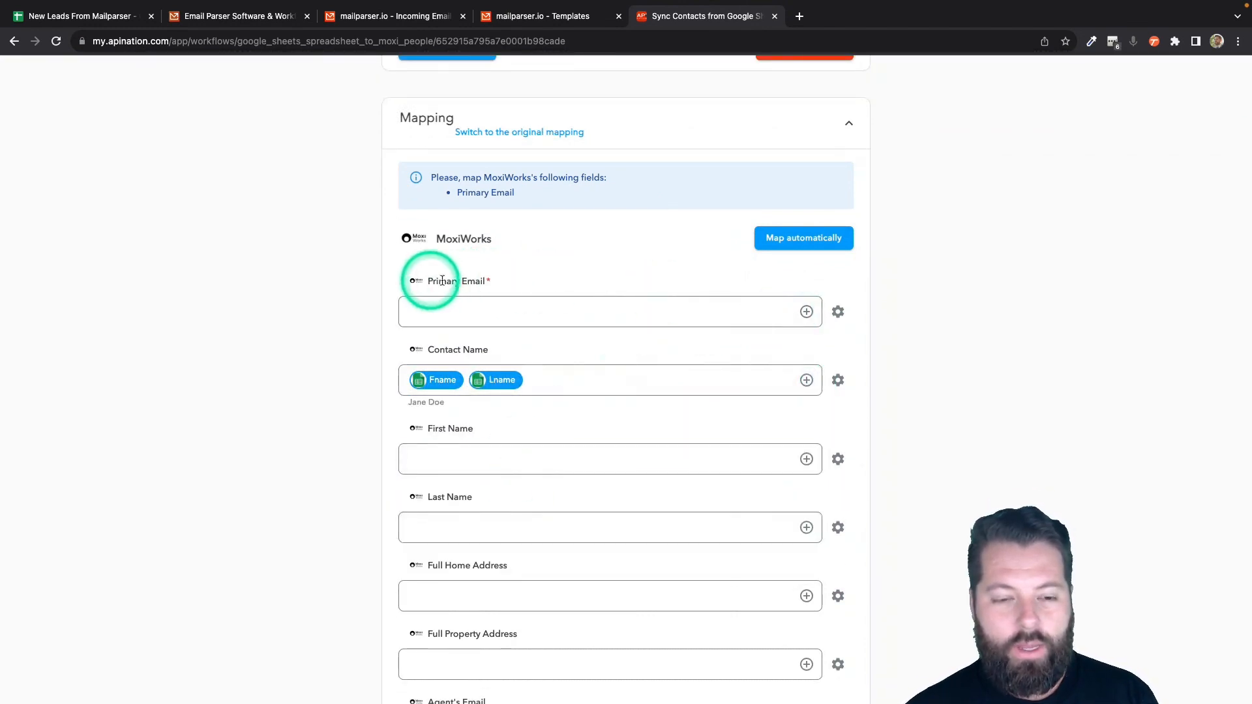
- Map Primary Email to the Email column, First Name to Fname and Last Name to Lname
{"action": "left_click", "coordinate": [806, 313]}
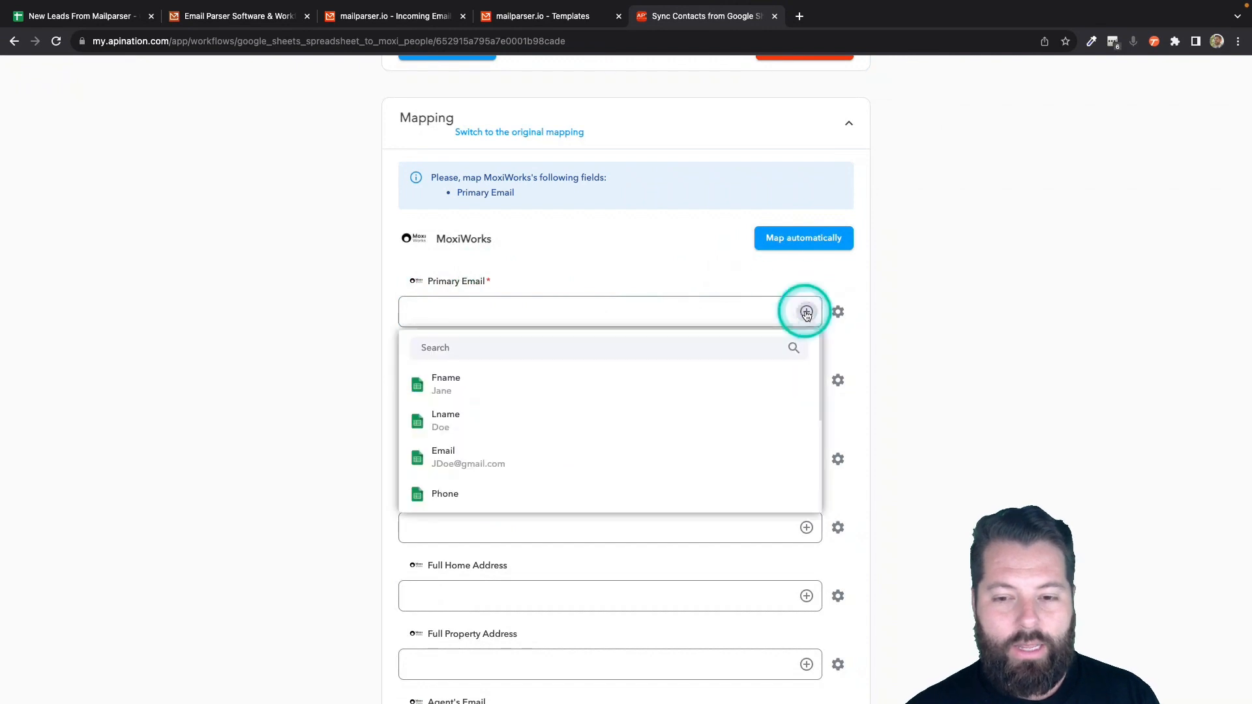
{"action": "left_click", "coordinate": [532, 451]}
{"action": "left_click", "coordinate": [807, 406]}
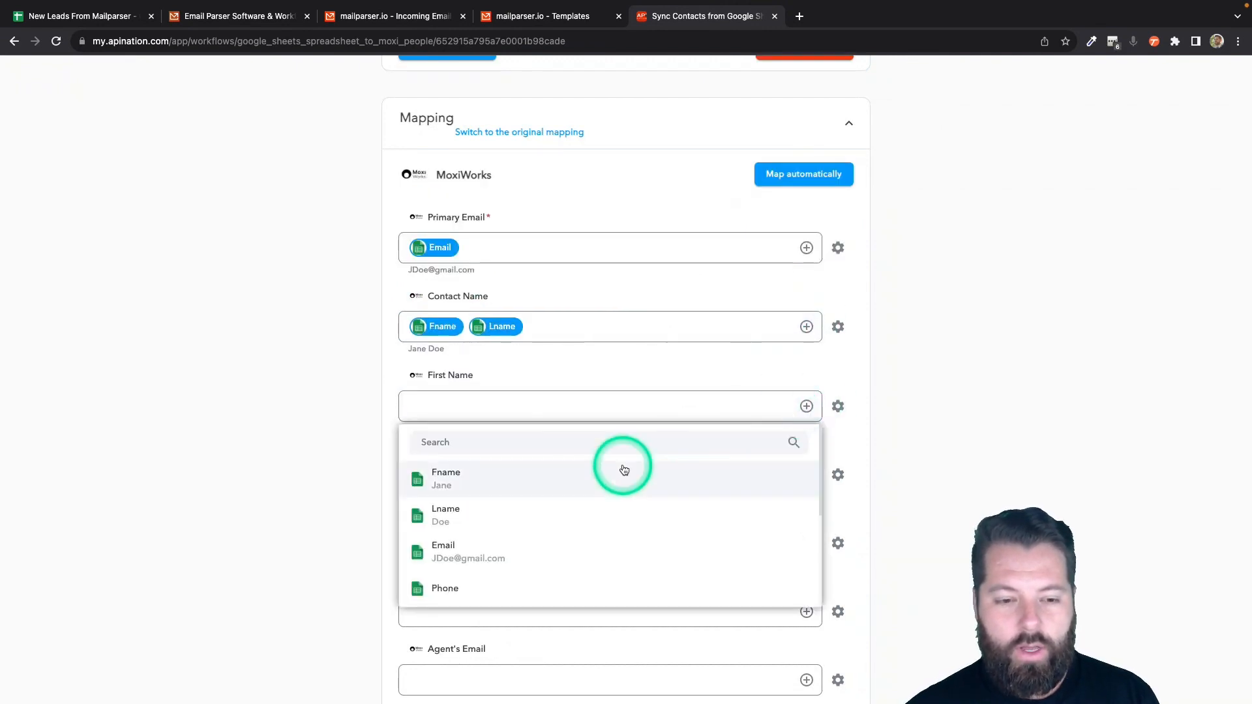
{"action": "left_click", "coordinate": [633, 471]}
{"action": "left_click", "coordinate": [807, 485]}
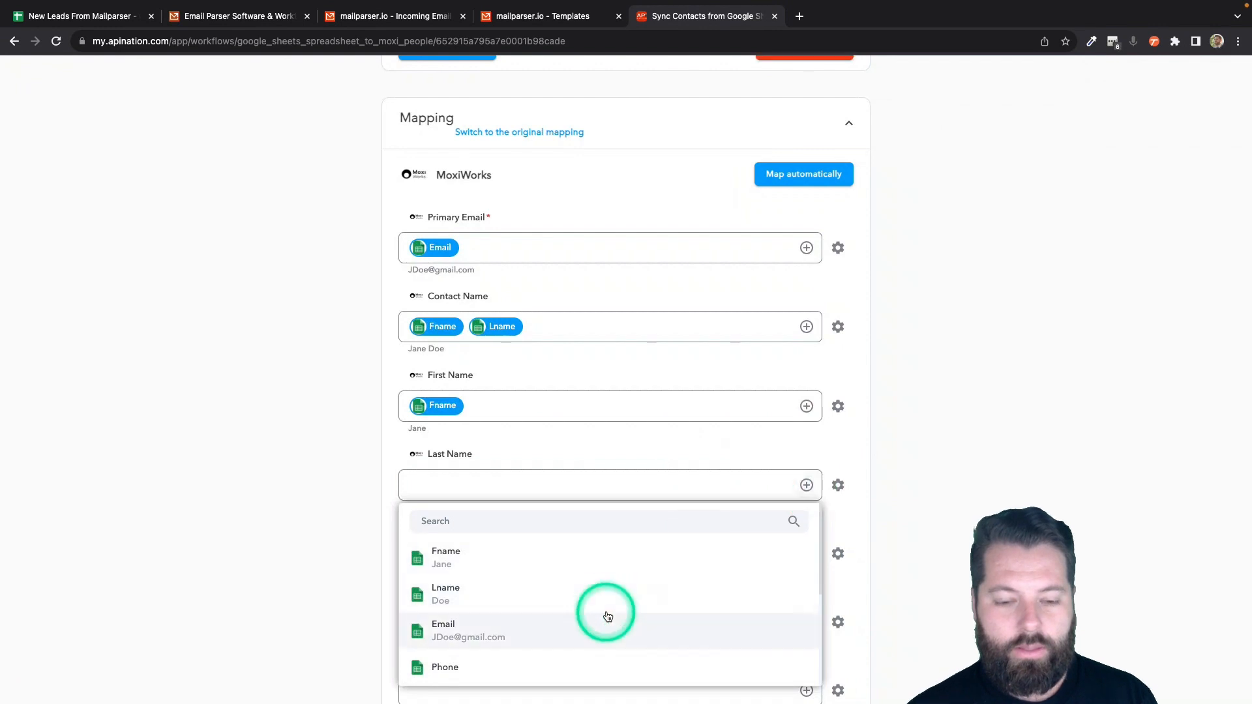
{"action": "left_click", "coordinate": [608, 605]}
- Map the MoxiWorks Primary Phone Number field to the spreadsheet's Phone column
{"action": "scroll", "coordinate": [614, 534], "scroll_direction": "down", "scroll_amount": 2}
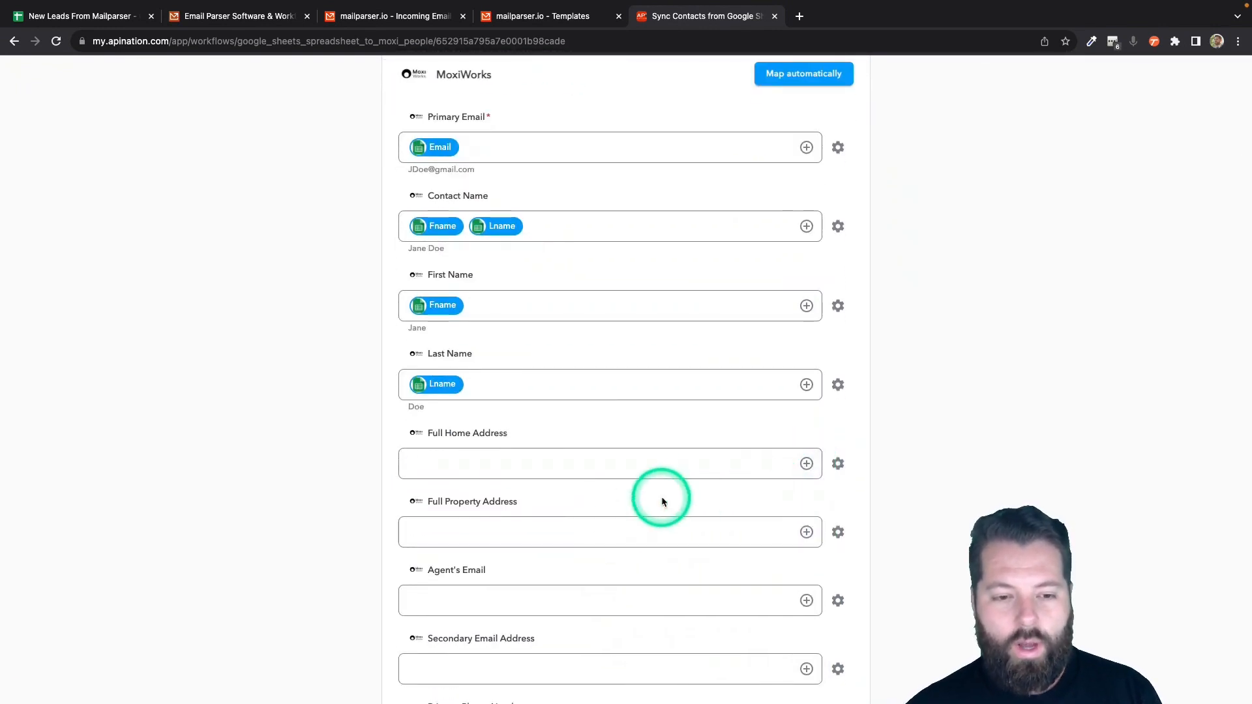
{"action": "scroll", "coordinate": [660, 498], "scroll_direction": "down", "scroll_amount": 2}
{"action": "scroll", "coordinate": [662, 500], "scroll_direction": "down", "scroll_amount": 2}
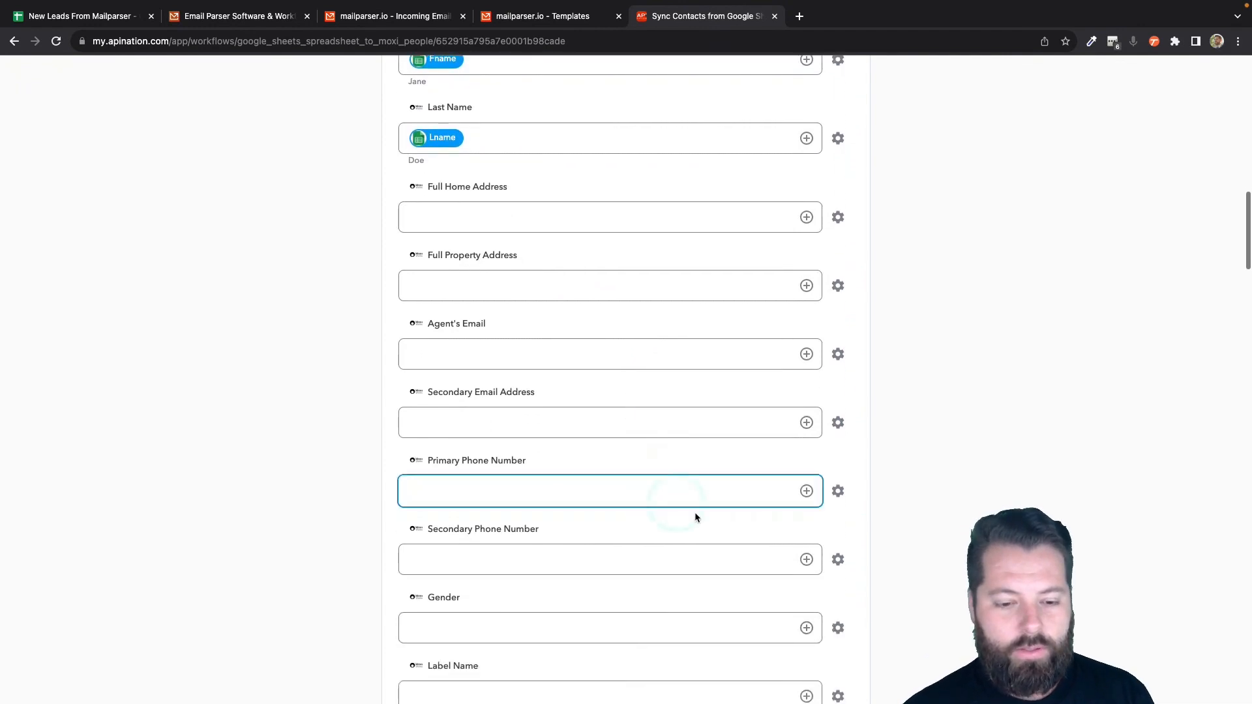
{"action": "left_click", "coordinate": [809, 495]}
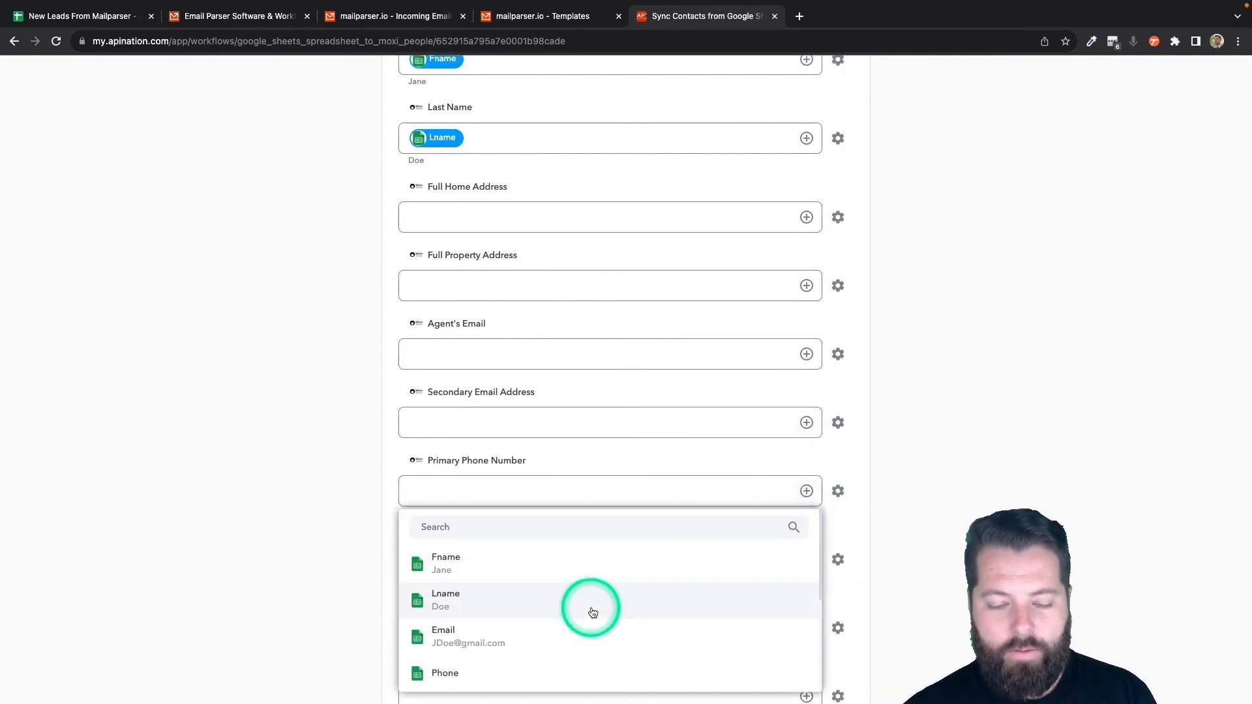
{"action": "left_click", "coordinate": [539, 649]}
{"action": "left_click", "coordinate": [576, 559]}
- Enter HotLead as fixed text in the Groups field at the end of the MoxiWorks mapping
{"action": "scroll", "coordinate": [576, 559], "scroll_direction": "down", "scroll_amount": 10}
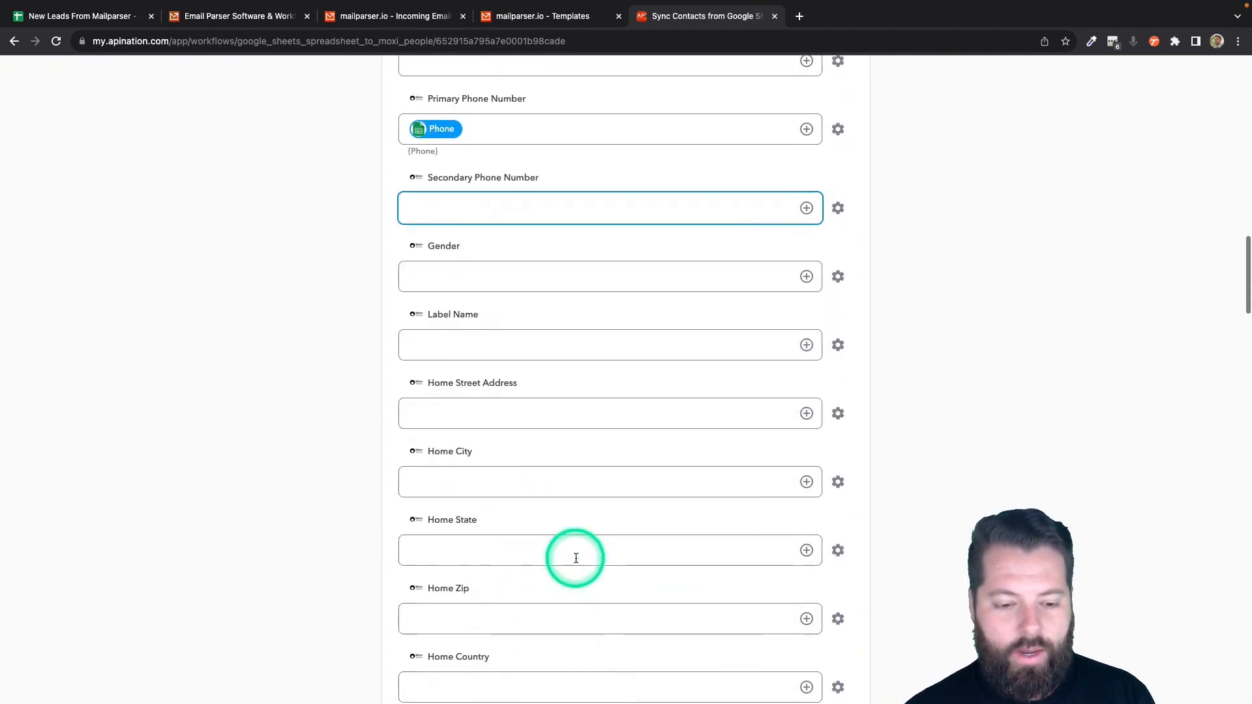
{"action": "scroll", "coordinate": [576, 562], "scroll_direction": "down", "scroll_amount": 10}
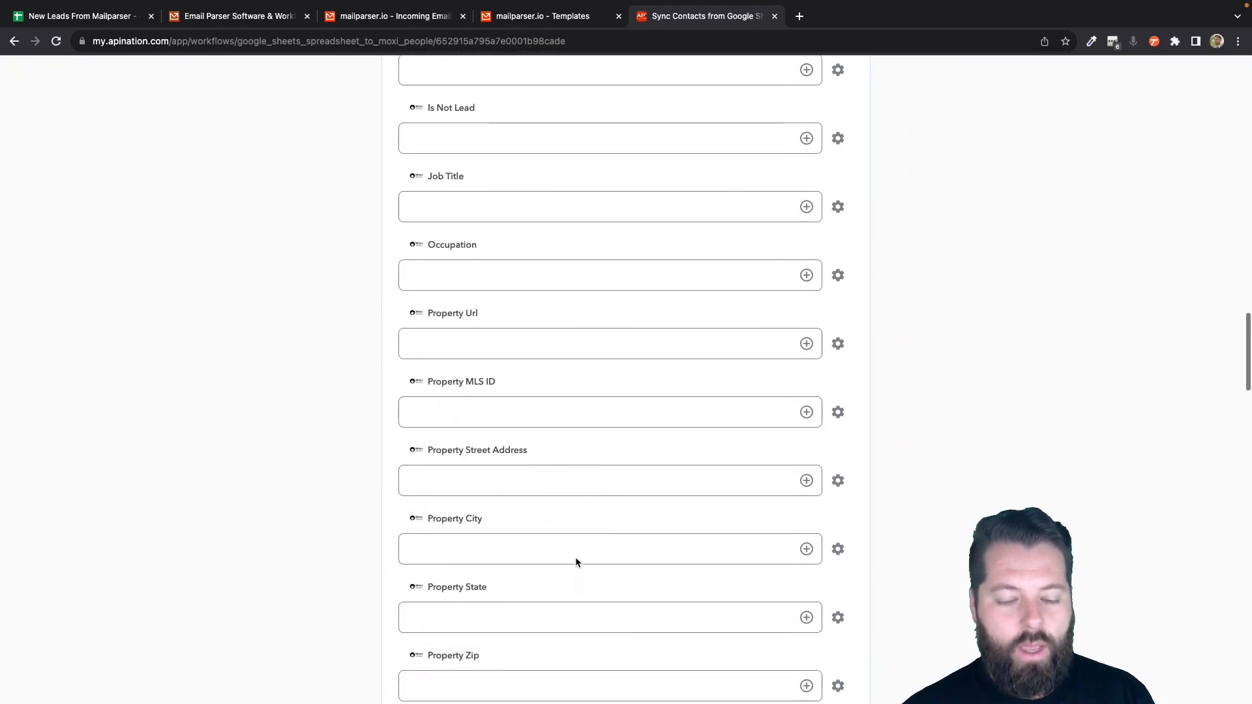
{"action": "scroll", "coordinate": [576, 562], "scroll_direction": "down", "scroll_amount": 10}
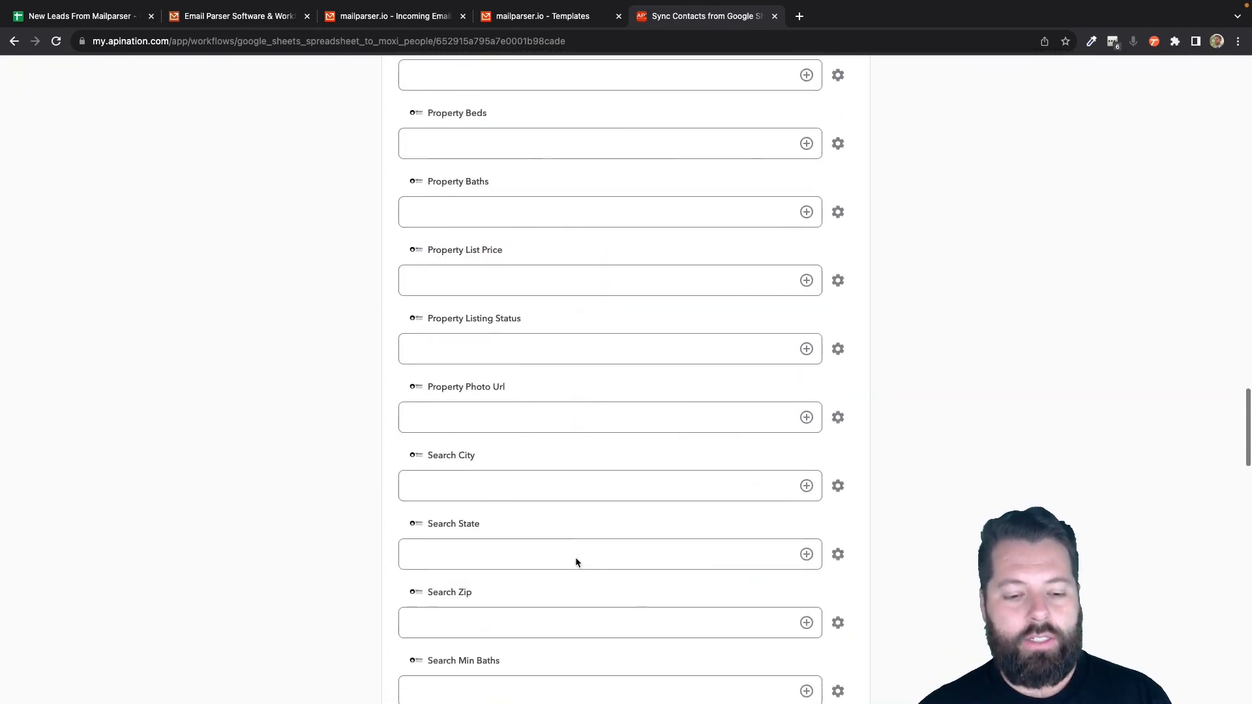
{"action": "scroll", "coordinate": [575, 559], "scroll_direction": "down", "scroll_amount": 9}
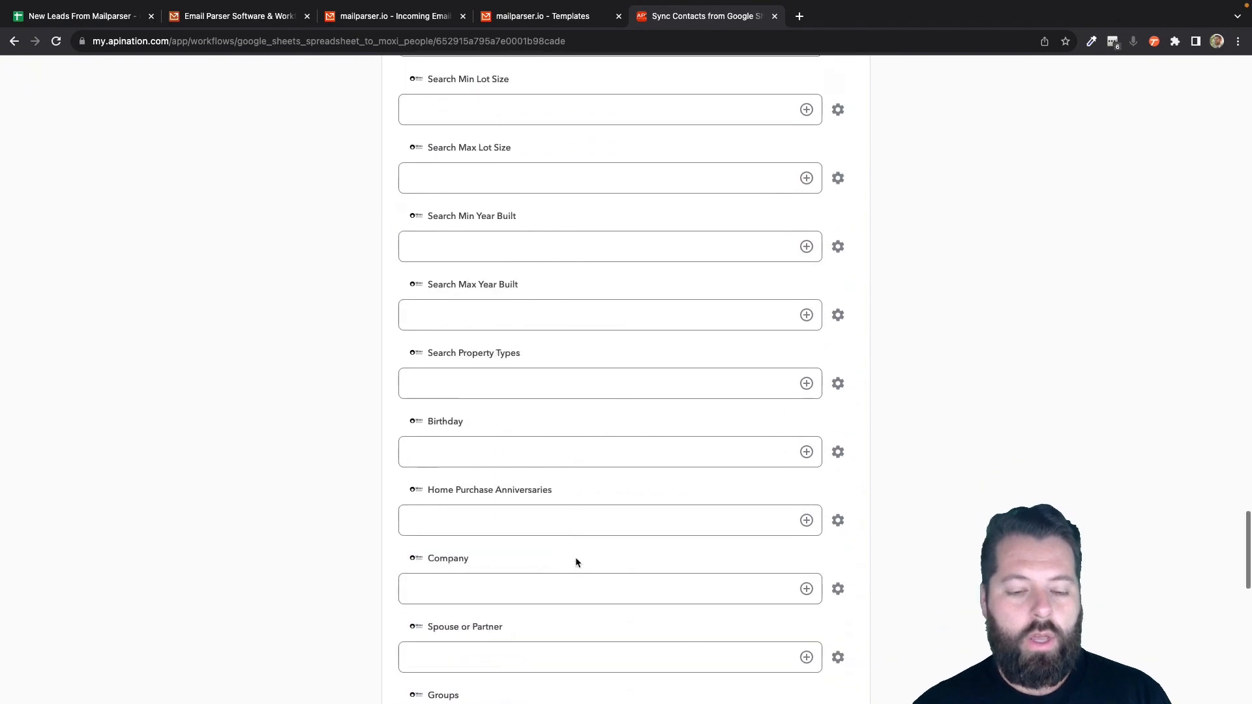
{"action": "left_click", "coordinate": [503, 436]}
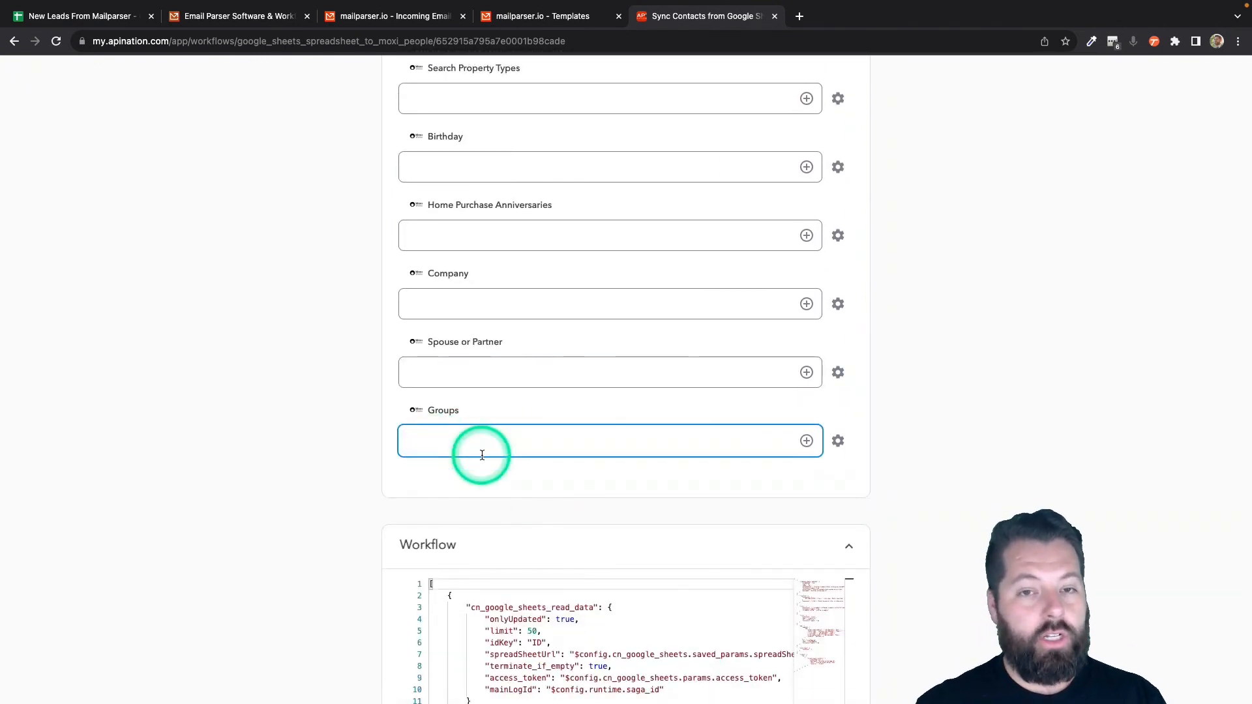
{"action": "left_click", "coordinate": [38, 43]}
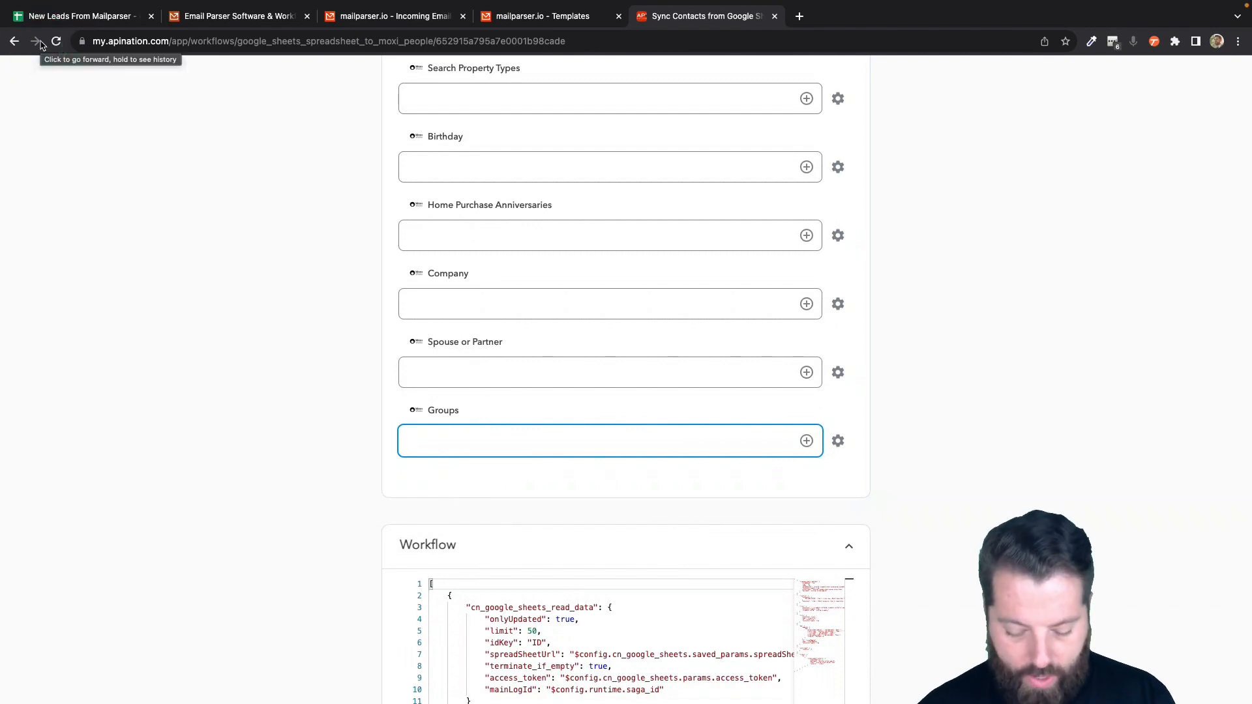
{"action": "type", "text": "HotLead"}
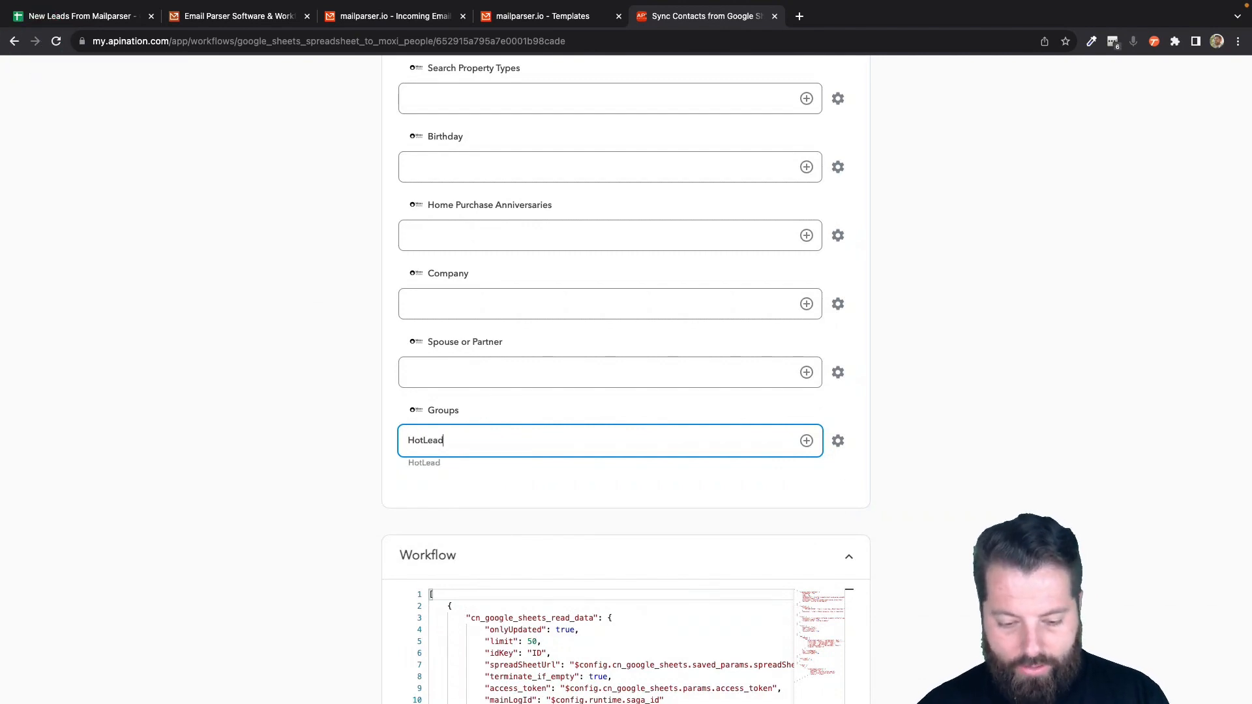
- Clear the HotLead text from the Groups mapping field
{"action": "scroll", "coordinate": [626, 378], "scroll_direction": "down", "scroll_amount": 1}
{"action": "key", "text": "BackSpace"}
{"action": "key", "text": "BackSpace"}
{"action": "key", "text": "BackSpace"}
{"action": "key", "text": "BackSpace"}
{"action": "key", "text": "BackSpace"}
{"action": "key", "text": "BackSpace"}
{"action": "key", "text": "BackSpace"}
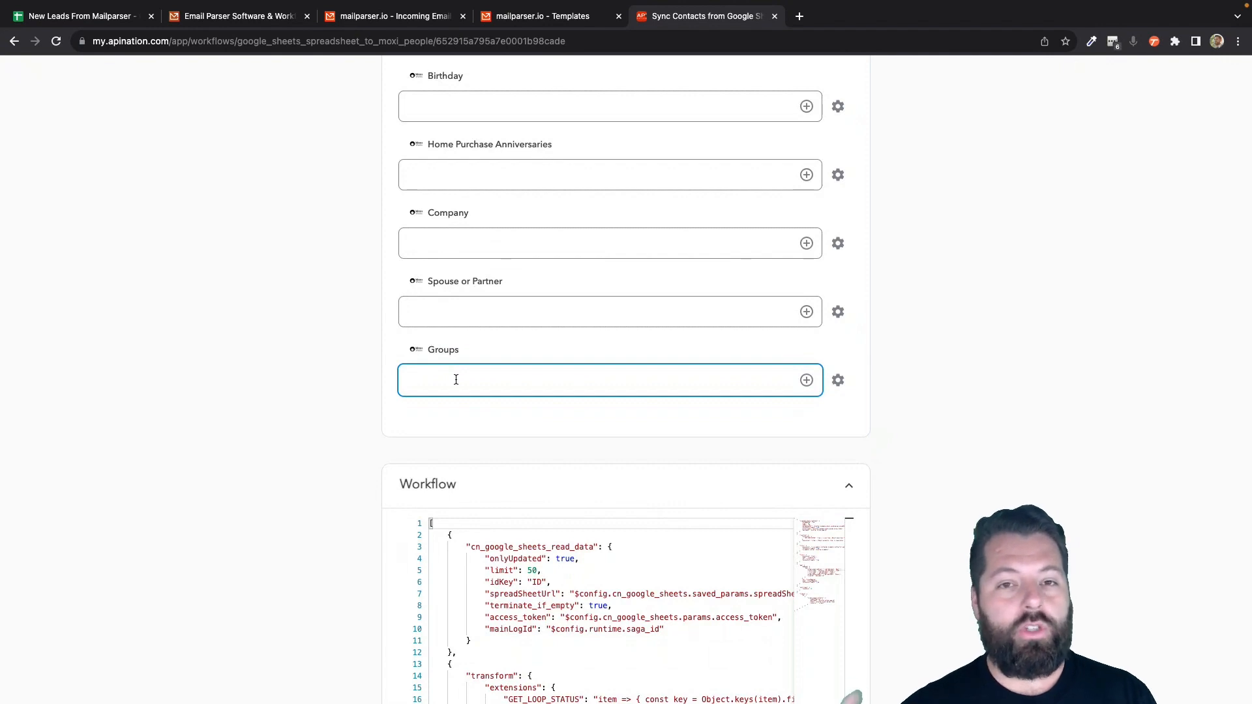
- Activate the sync of contacts from Google Sheets to Moxi
{"action": "scroll", "coordinate": [630, 418], "scroll_direction": "up", "scroll_amount": 10}
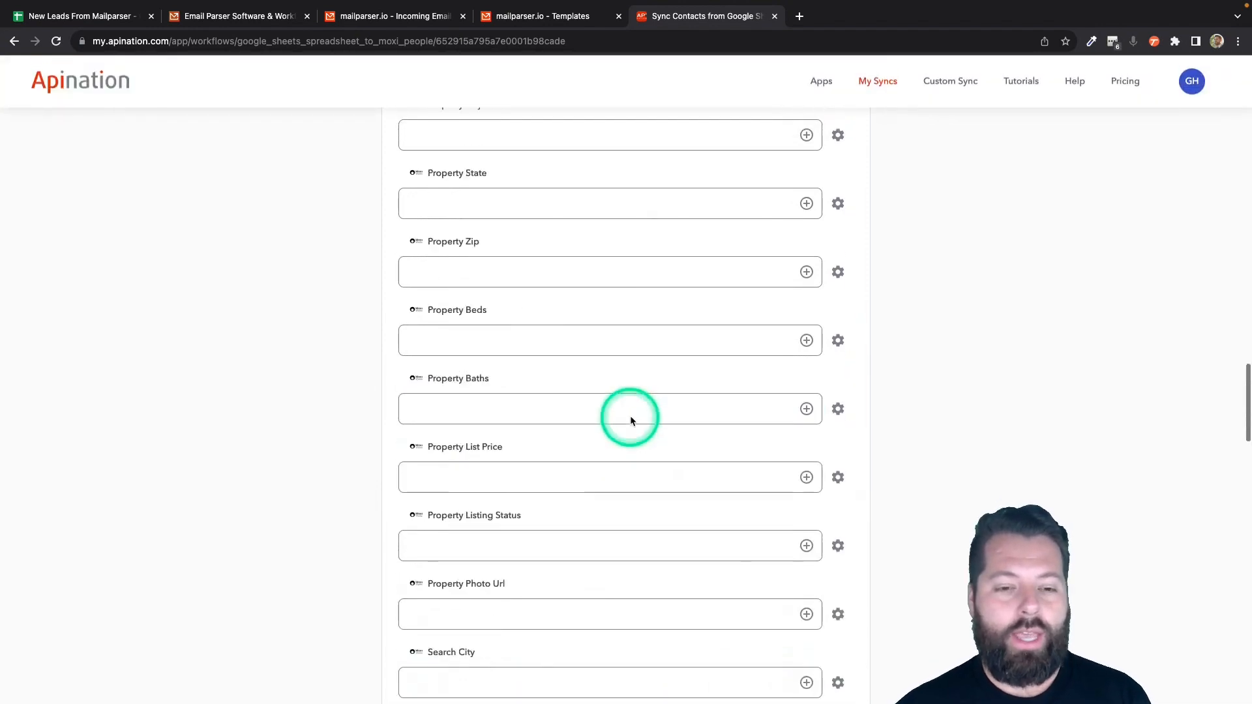
{"action": "scroll", "coordinate": [630, 417], "scroll_direction": "up", "scroll_amount": 15}
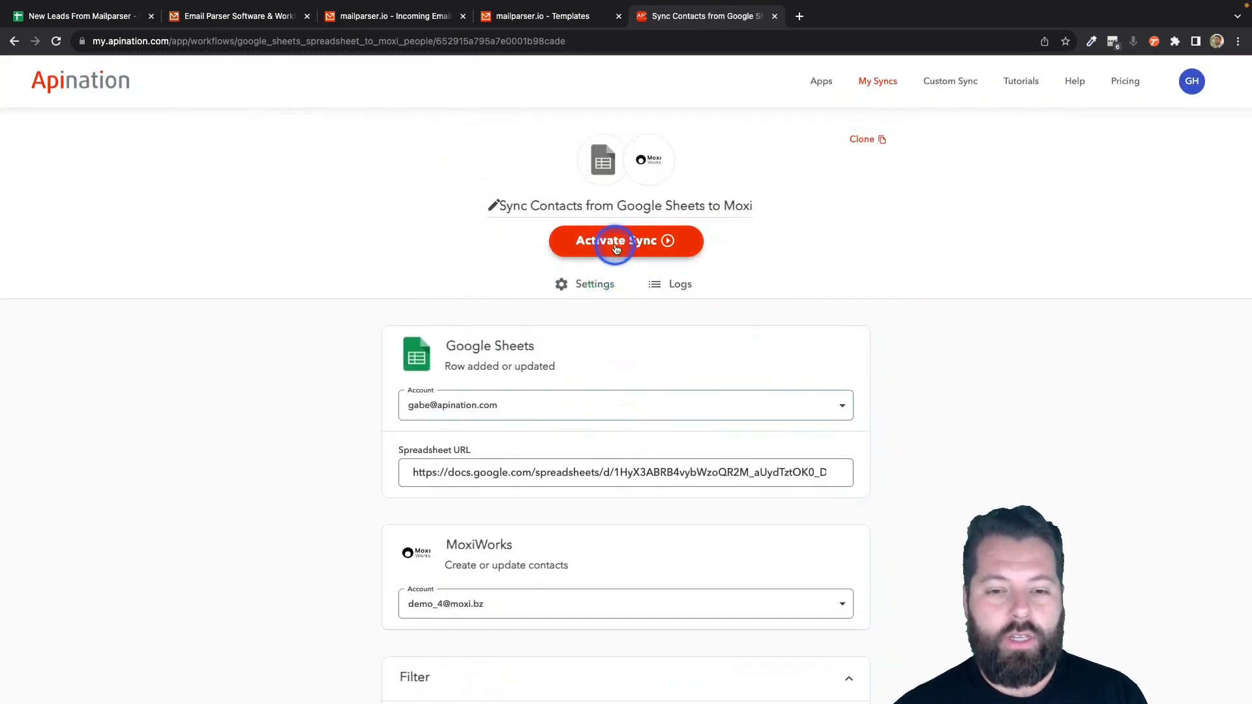
{"action": "left_click", "coordinate": [615, 248]}
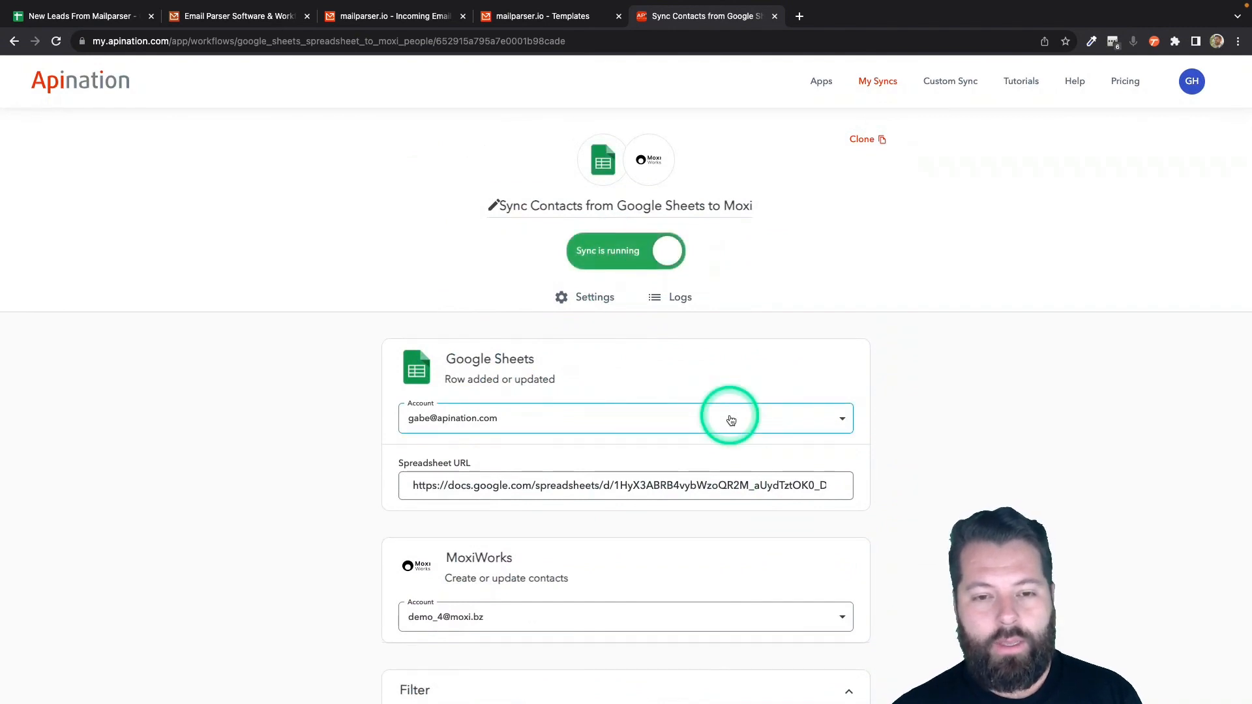